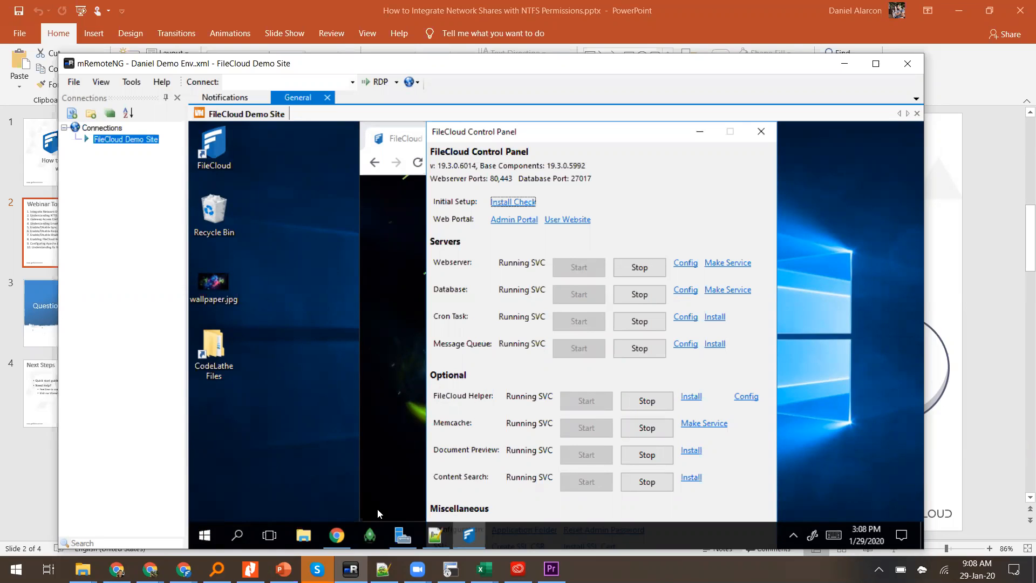
Step: Open the remote server's Start menu to search for the Services app
left_click(206, 535)
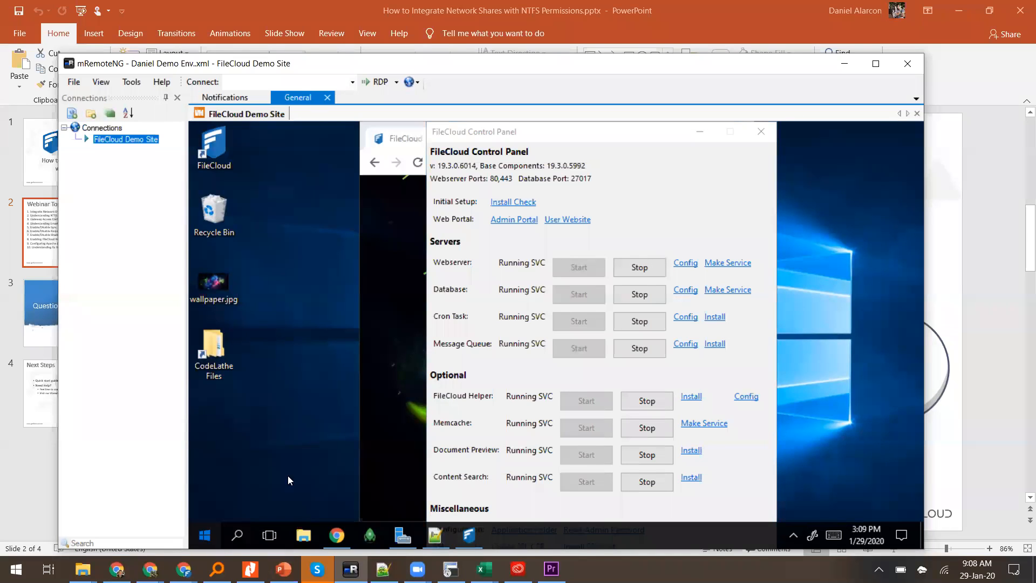
key("super")
Step: Launch the Services console, maximize it and move to the Apache2.4 service
type("s")
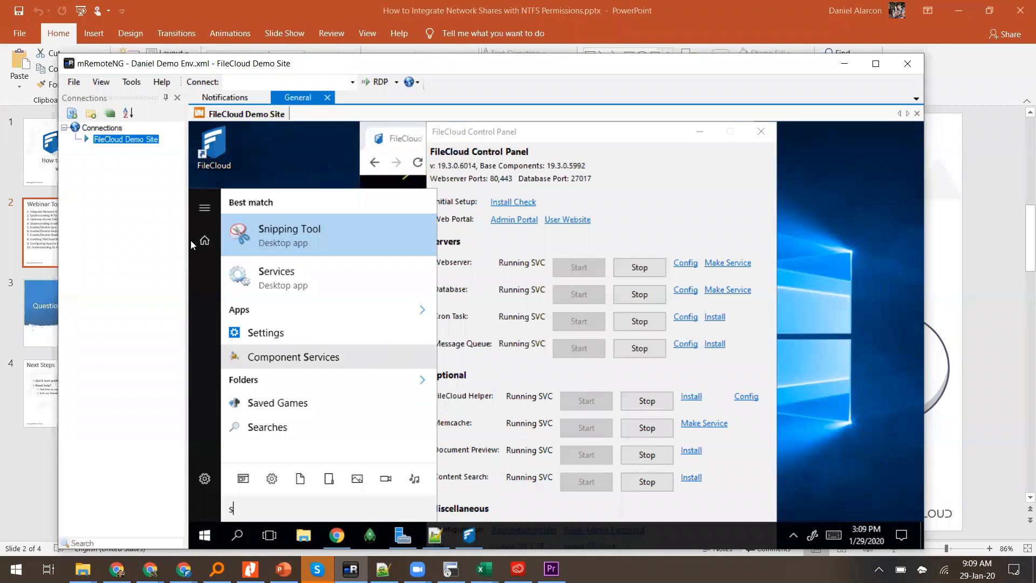
left_click(252, 279)
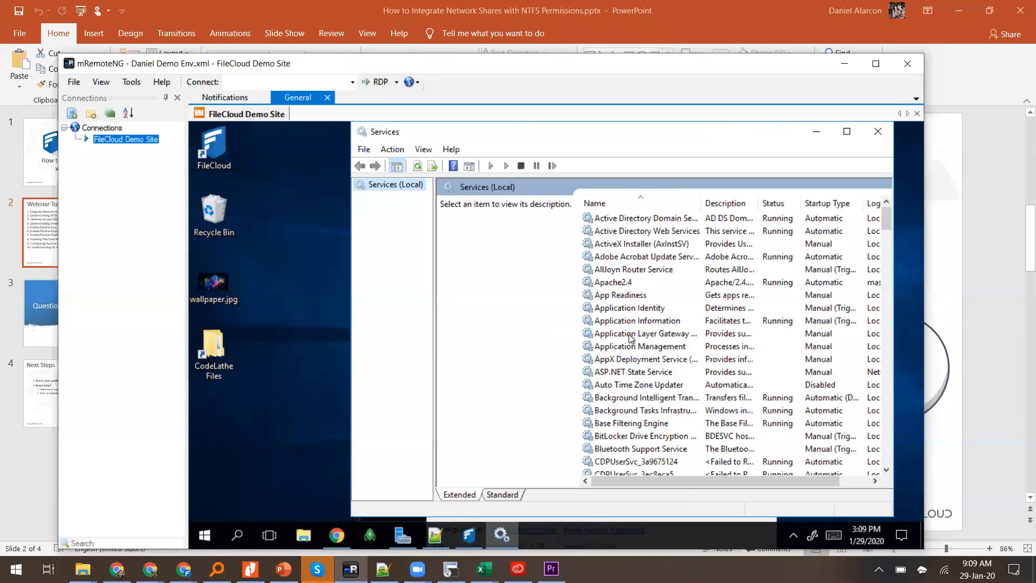
left_click(630, 338)
key("Up")
key("Up")
key("Up")
key("Up")
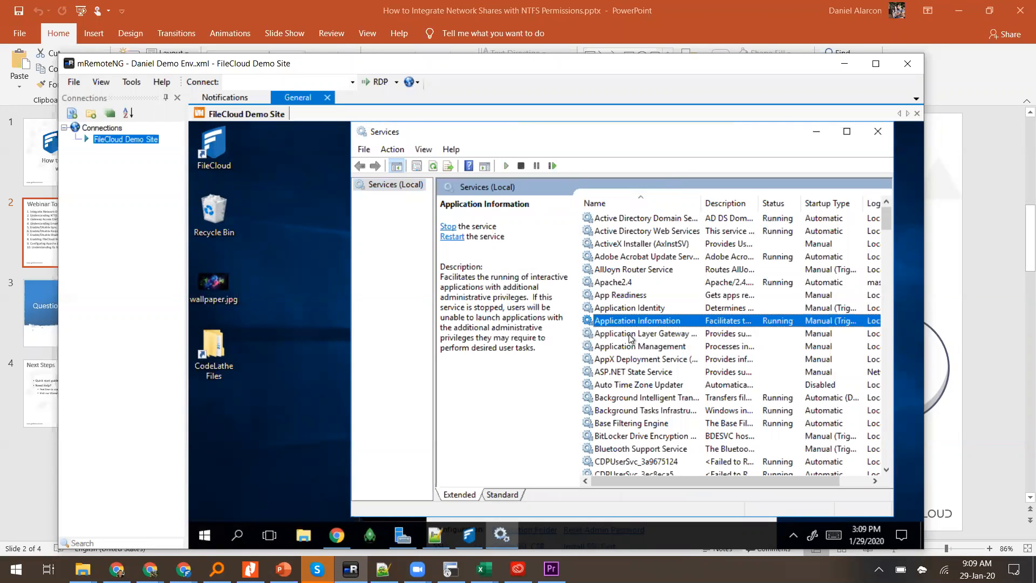
double_click(628, 135)
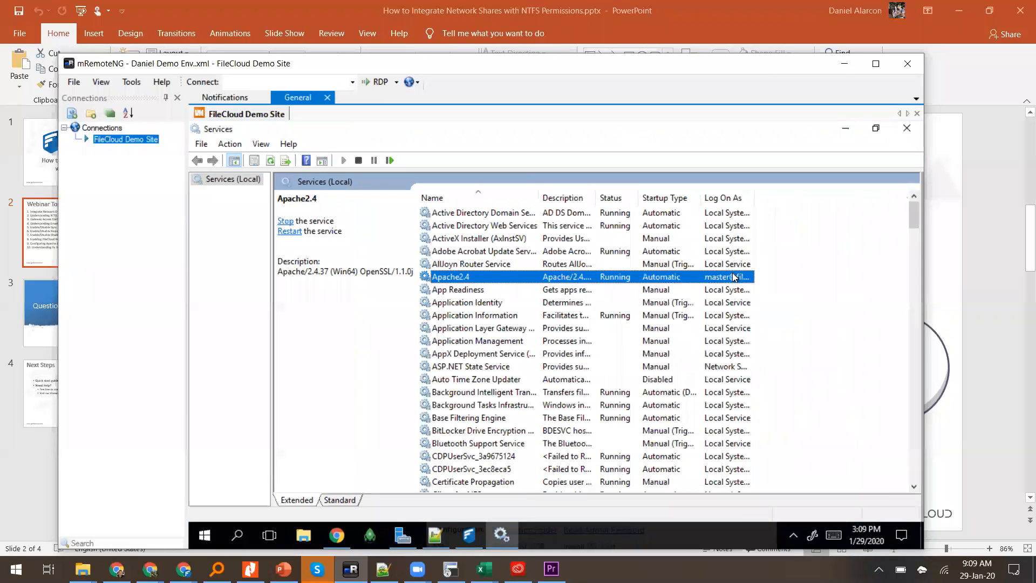
Step: Check the Log On account Apache2.4 runs under in its properties, closing without changes
right_click(734, 276)
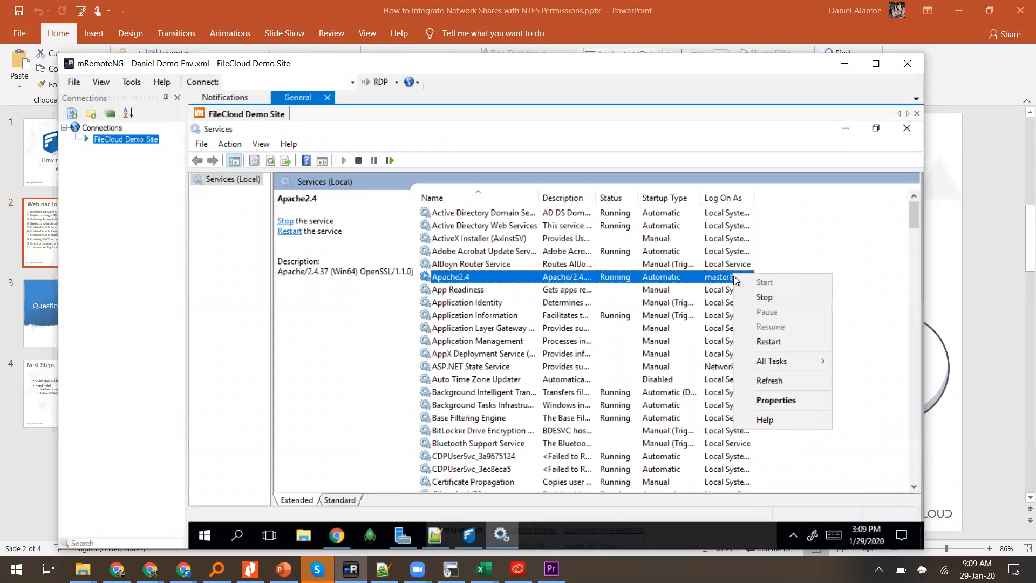
left_click(767, 400)
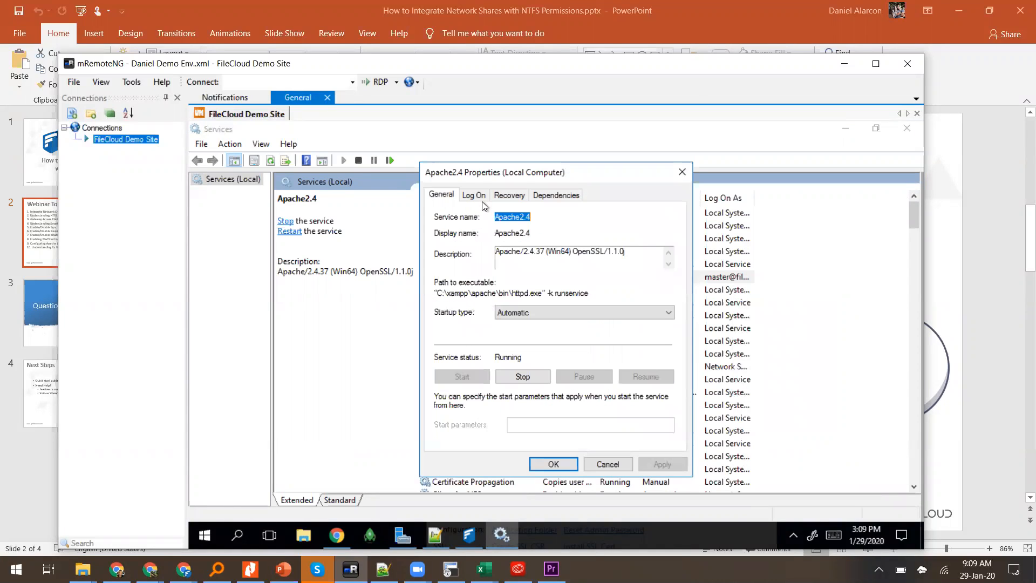
left_click(475, 197)
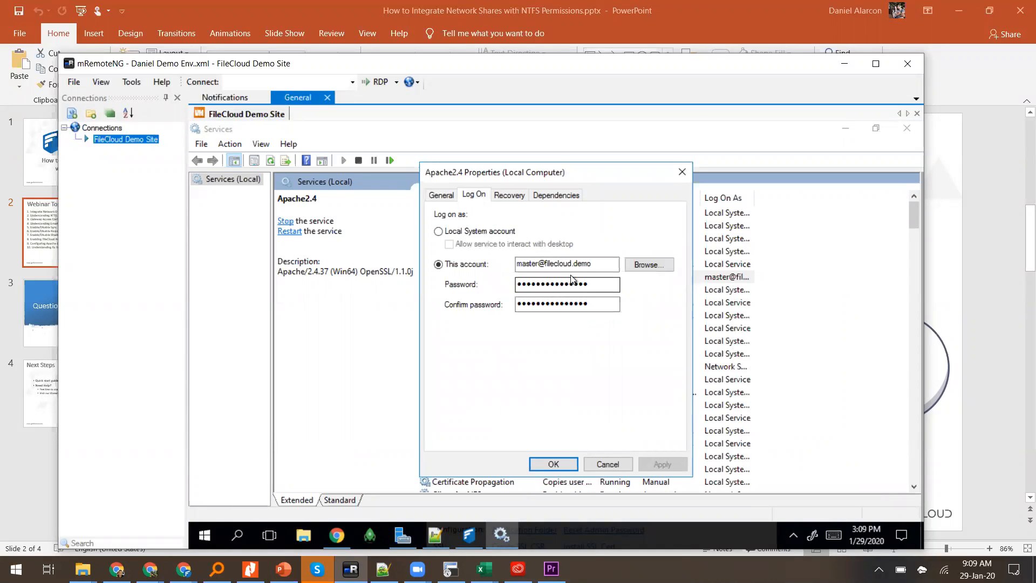
left_click_drag(587, 266, 507, 266)
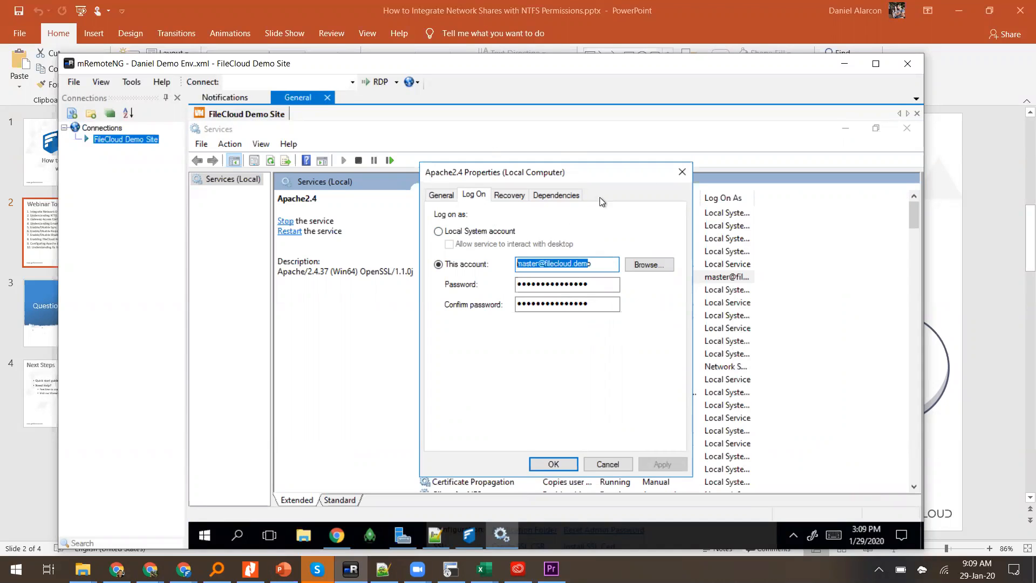
left_click(678, 179)
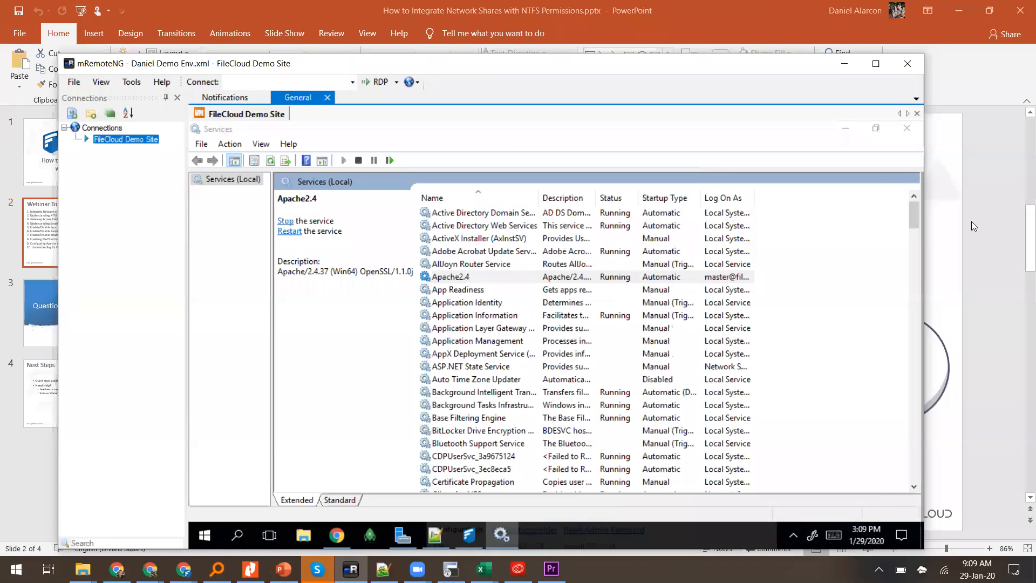
Step: Return from the webinar slide to the remote session and bring up the web browser
left_click(972, 221)
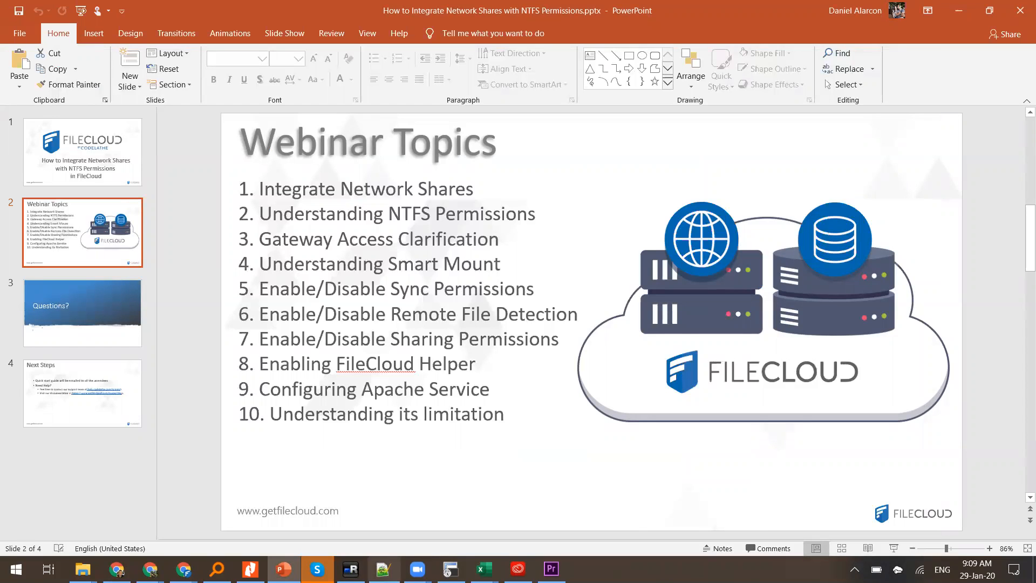
left_click(350, 569)
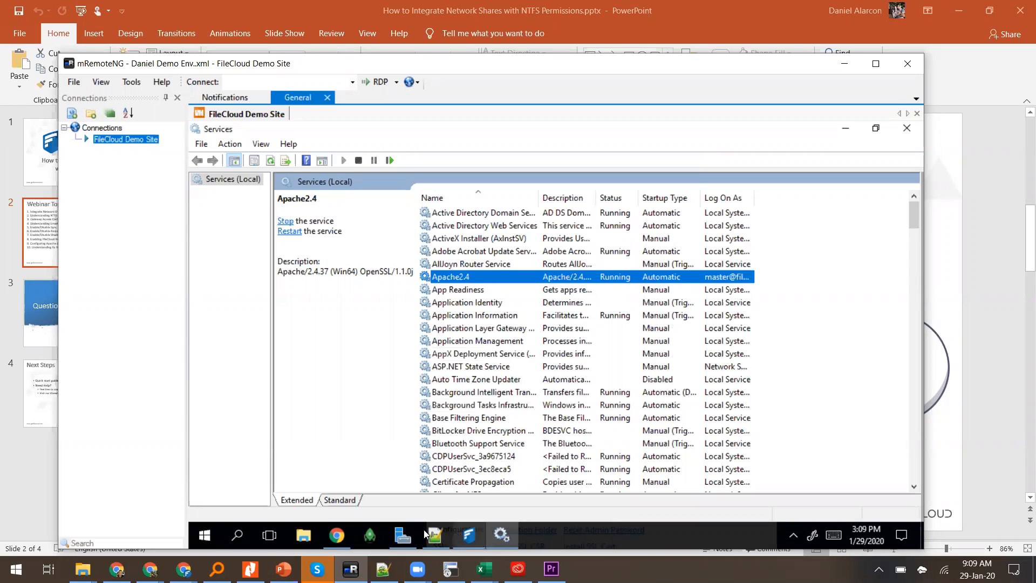
left_click(344, 537)
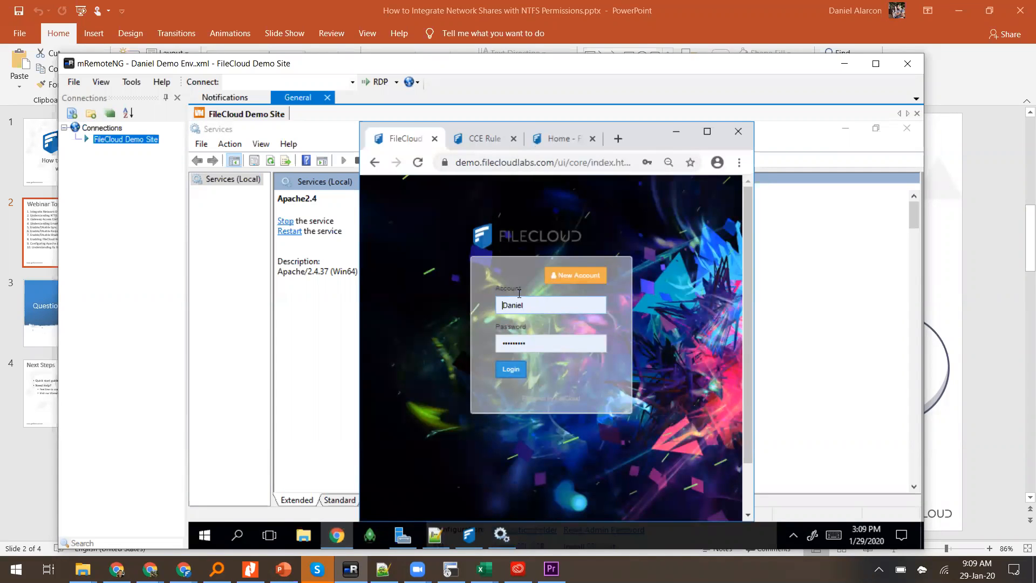
Step: Open the FileCloud admin portal at the site's base address plus 'admin' in a new tab
left_click(484, 143)
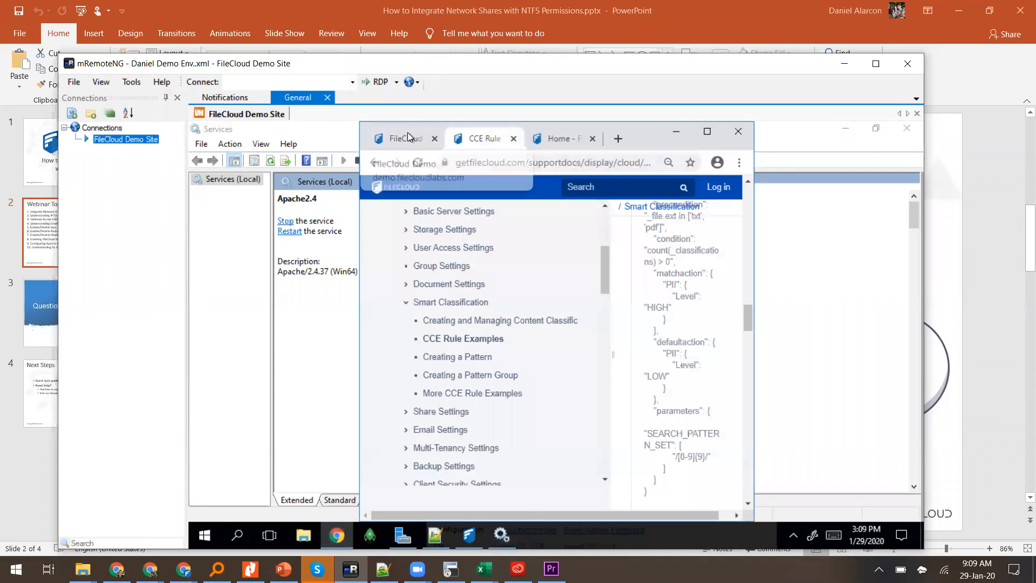
left_click(407, 140)
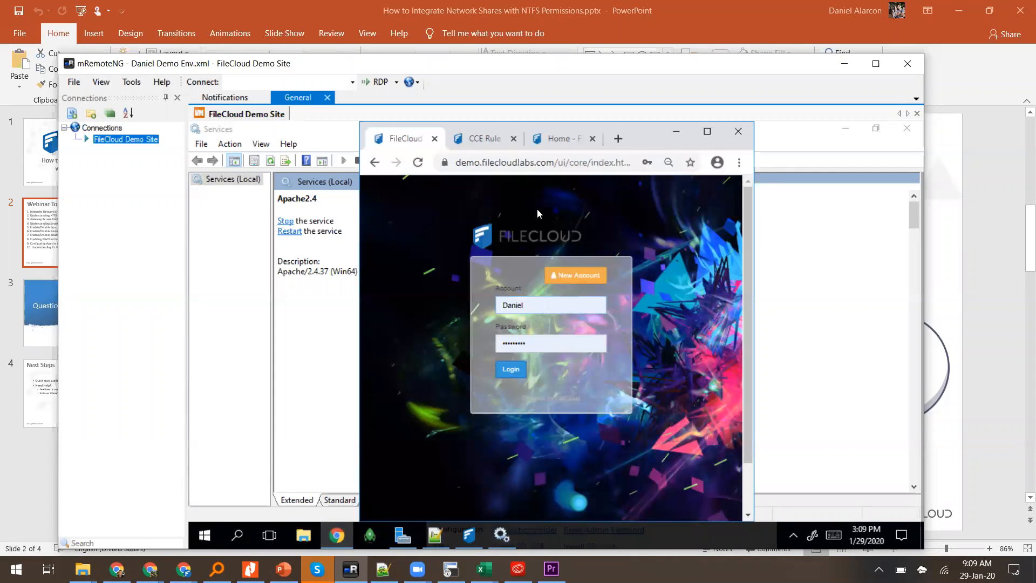
left_click(608, 162)
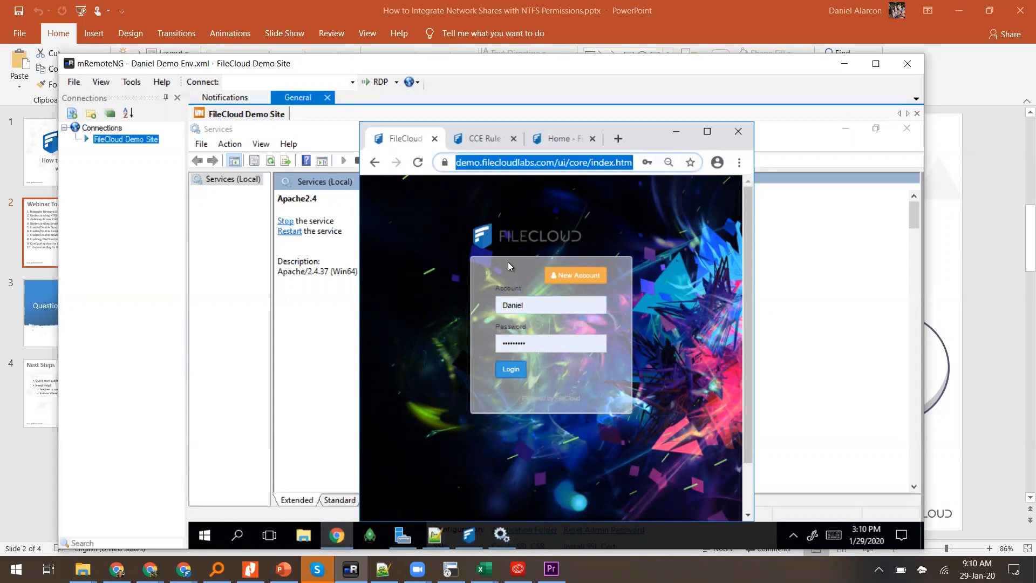
key("Home")
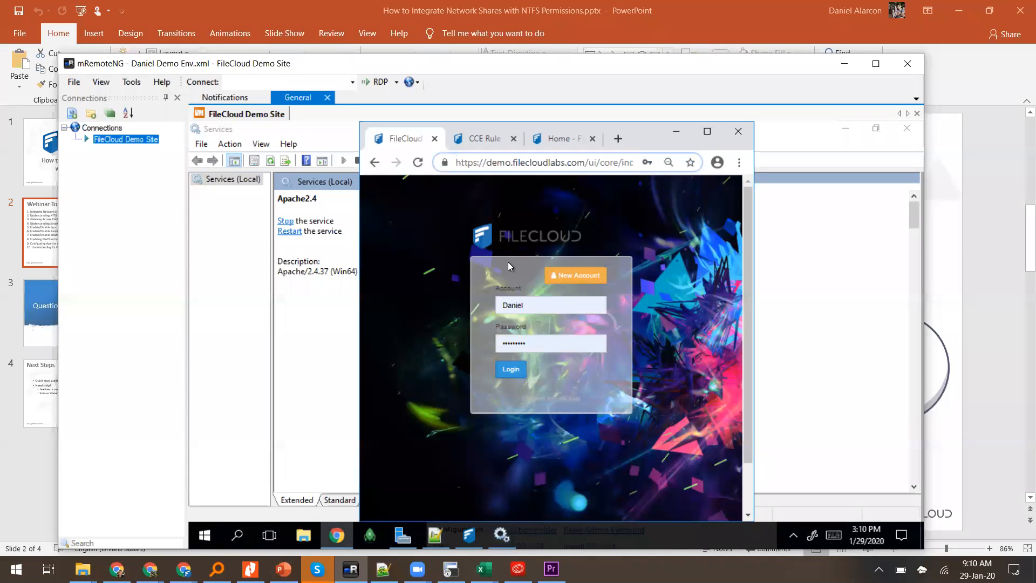
key("shift+Right")
key("shift+Right")
key("shift+Right")
key("shift+Right")
key("shift+Right")
key("shift+Right")
key("shift+Right")
key("shift+Right")
key("shift+Right")
key("shift+Right")
key("shift+Right")
key("shift+Right")
key("shift+Right")
key("shift+Right")
key("shift+Right")
key("shift+Right")
key("shift+Right")
key("shift+Right")
key("shift+Right")
key("shift+Right")
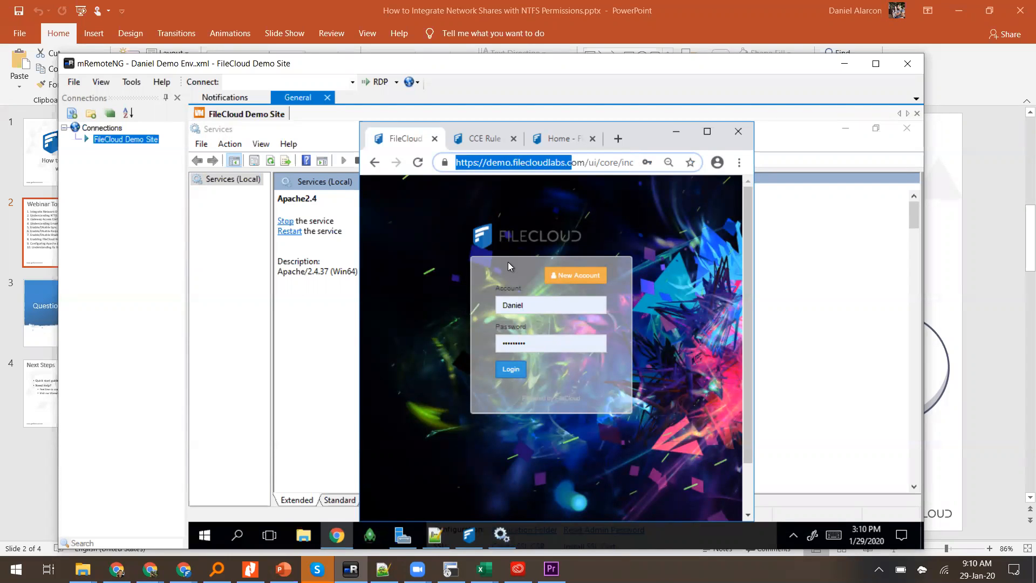
key("ctrl+c")
key("ctrl+t")
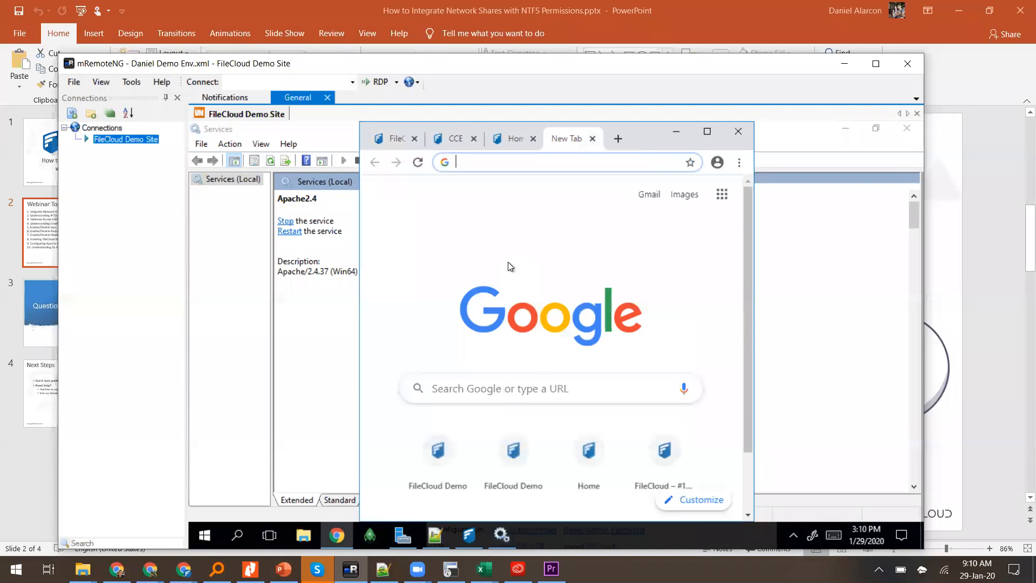
key("ctrl+v")
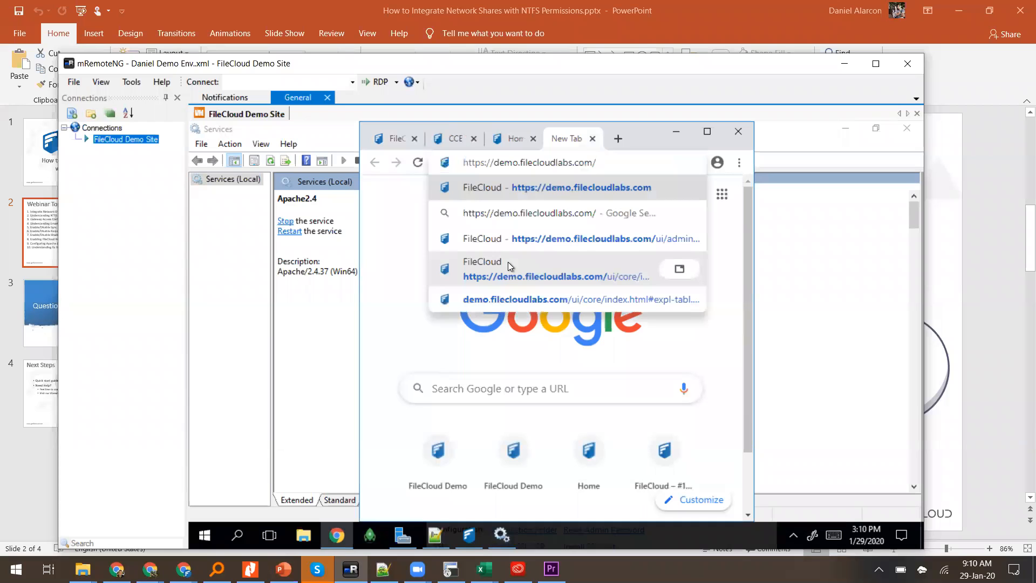
type("admin")
key("Return")
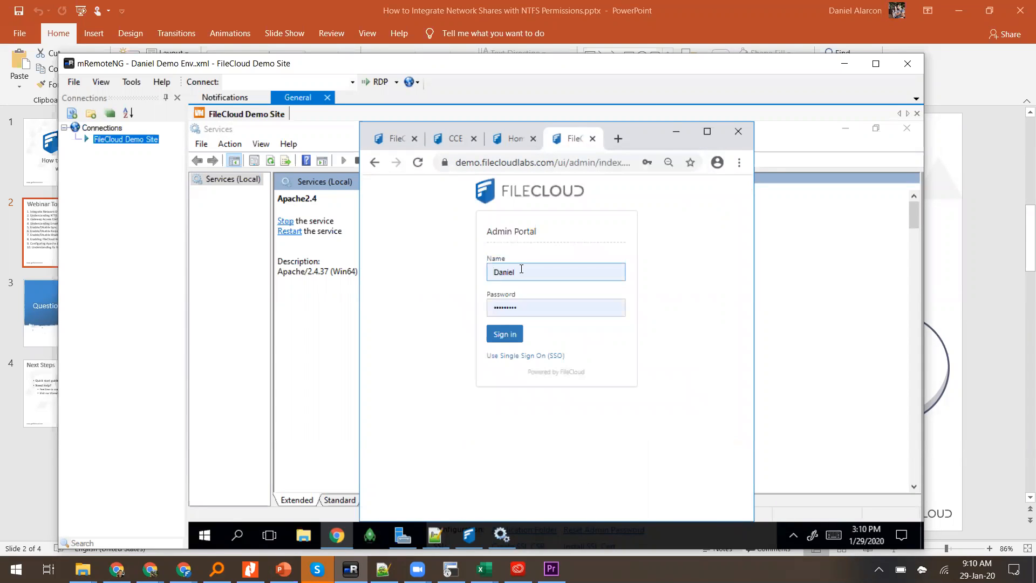
Step: Sign in, maximize the browser, dismiss both email notifications and go to Manage Network Folders
left_click(521, 269)
left_click(511, 335)
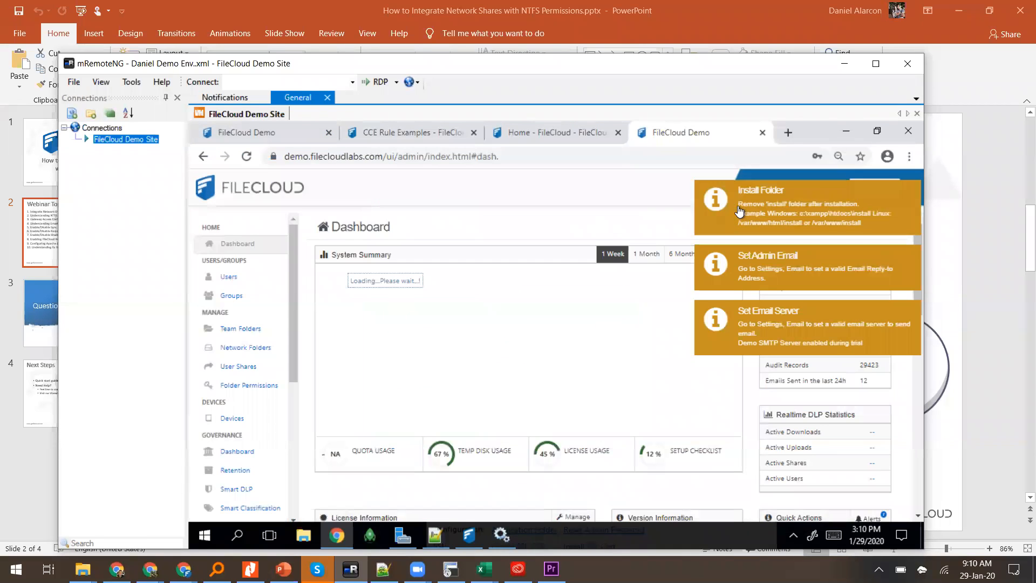
left_click(740, 214)
left_click(747, 193)
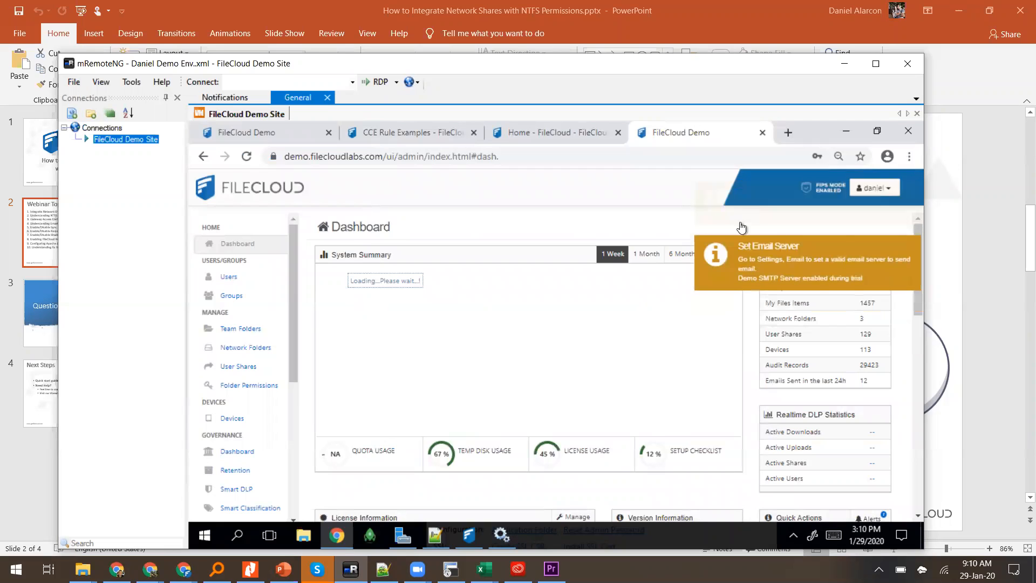
left_click(748, 194)
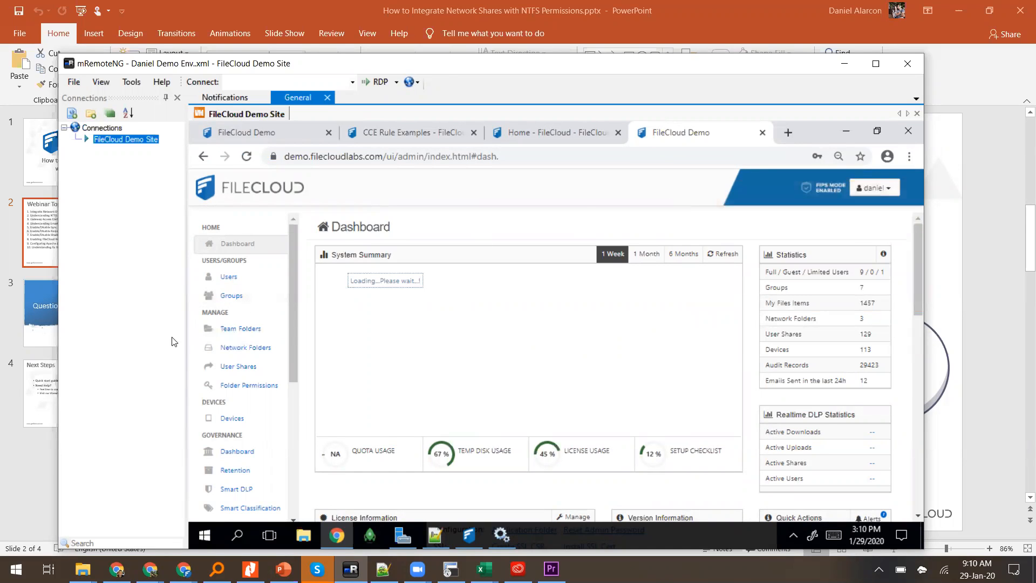
left_click(226, 351)
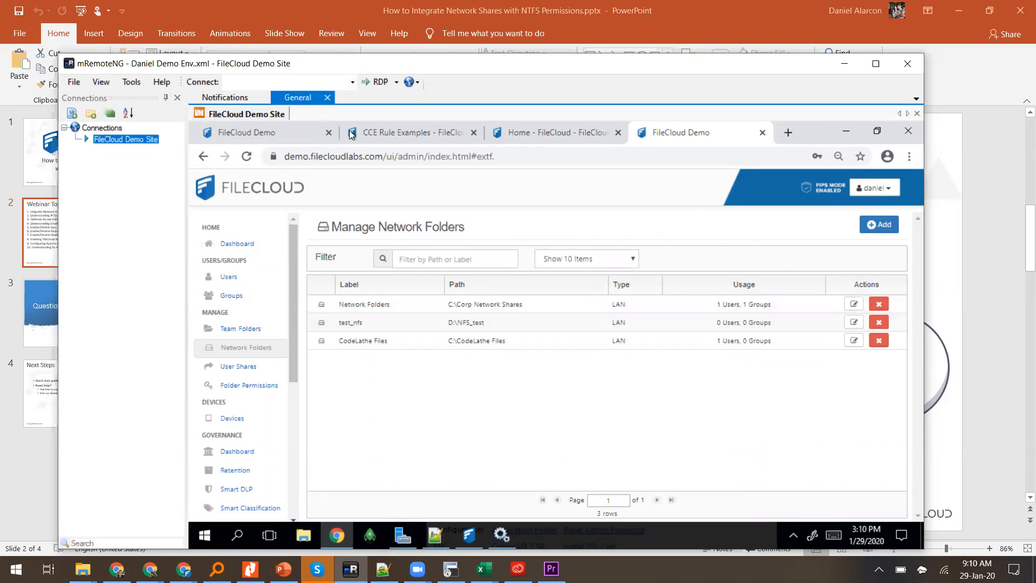
Step: Review the listed network folders and inspect then close the test_nfs folder details
left_click(416, 304)
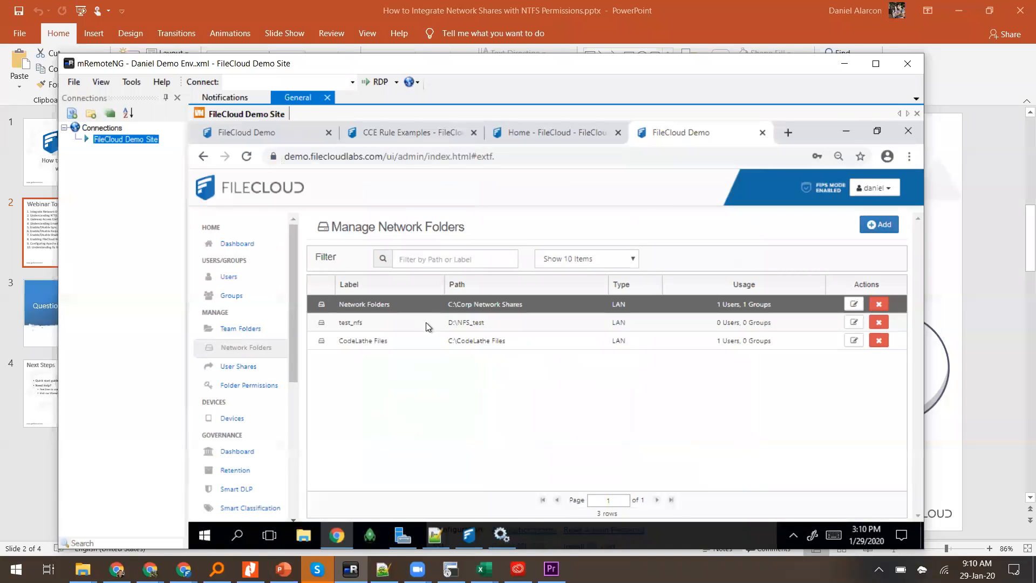
left_click(426, 325)
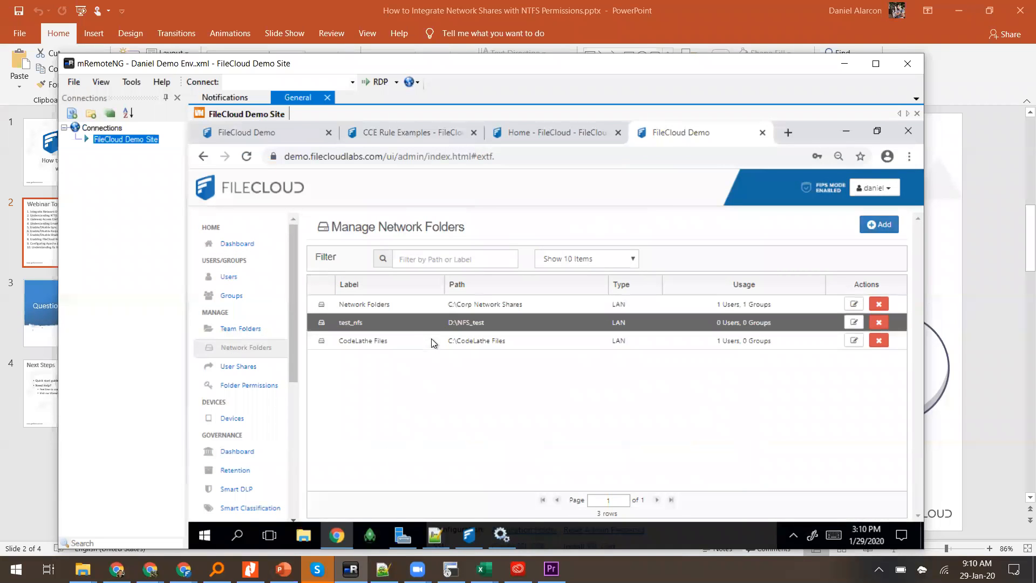
left_click(432, 340)
left_click(753, 326)
left_click(854, 325)
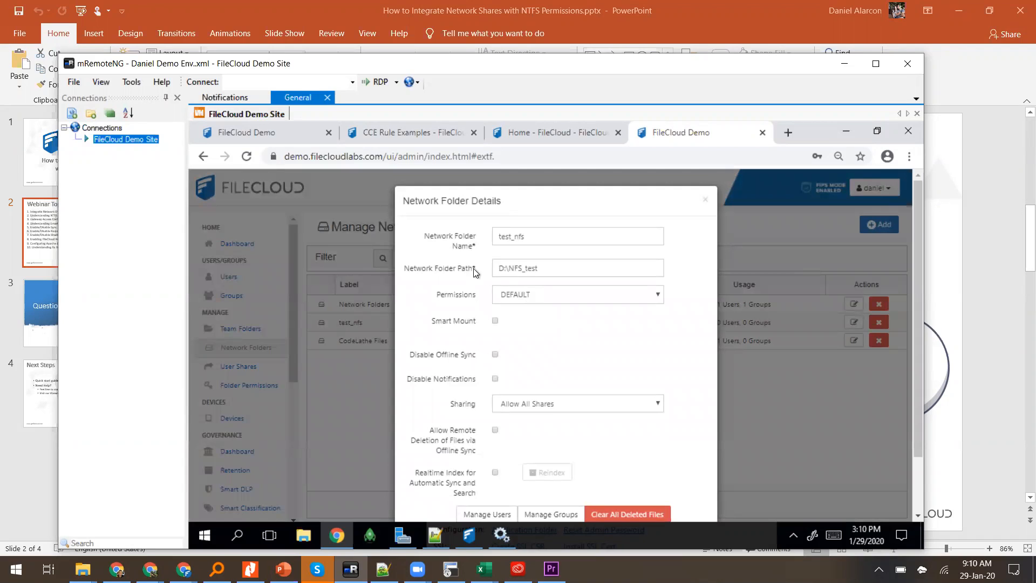
left_click(705, 202)
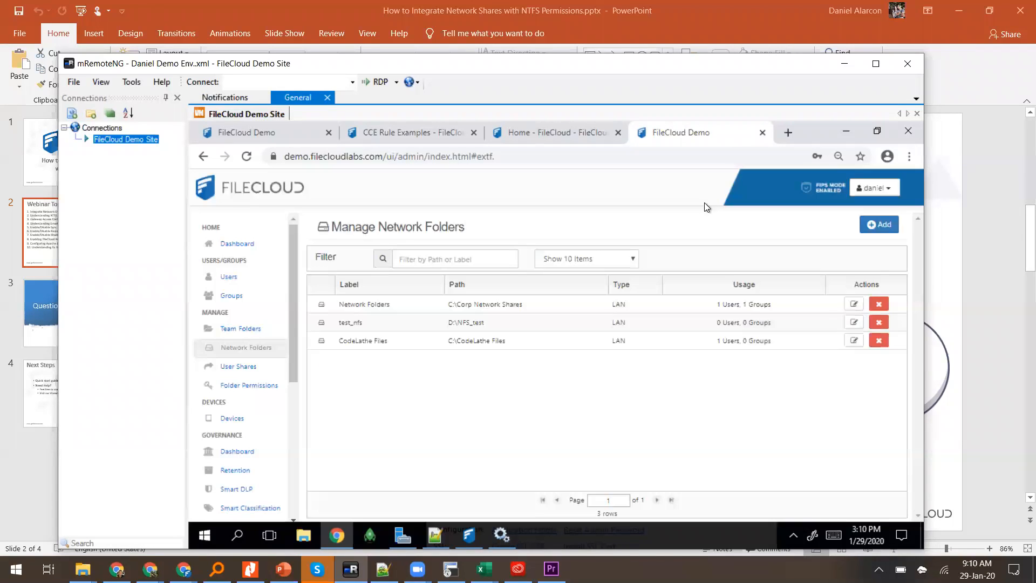
Step: View the Network Folders entry's permission modes, leave DEFAULT, then begin adding a new folder
left_click(854, 305)
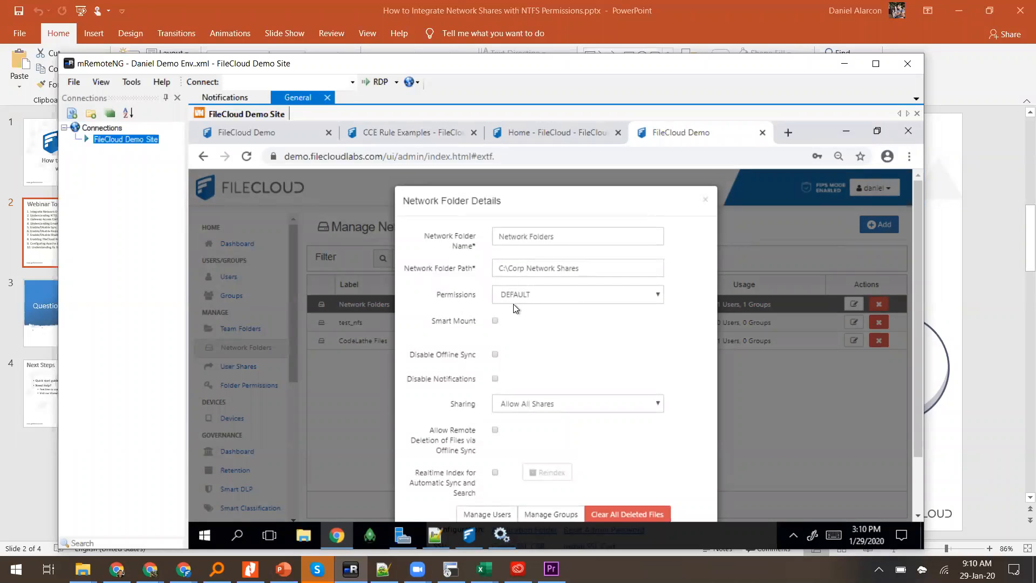
left_click(509, 290)
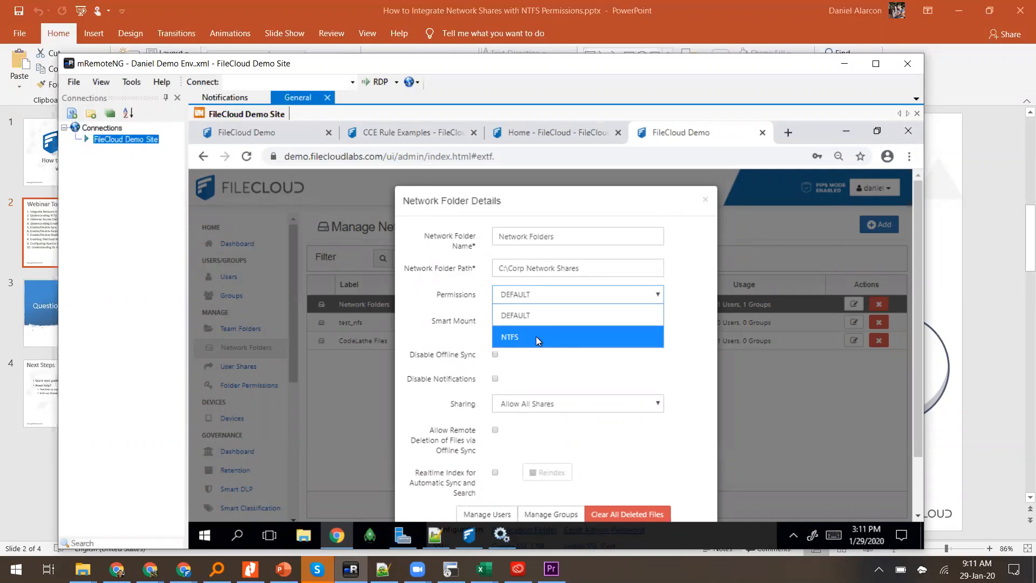
left_click(705, 204)
left_click(706, 204)
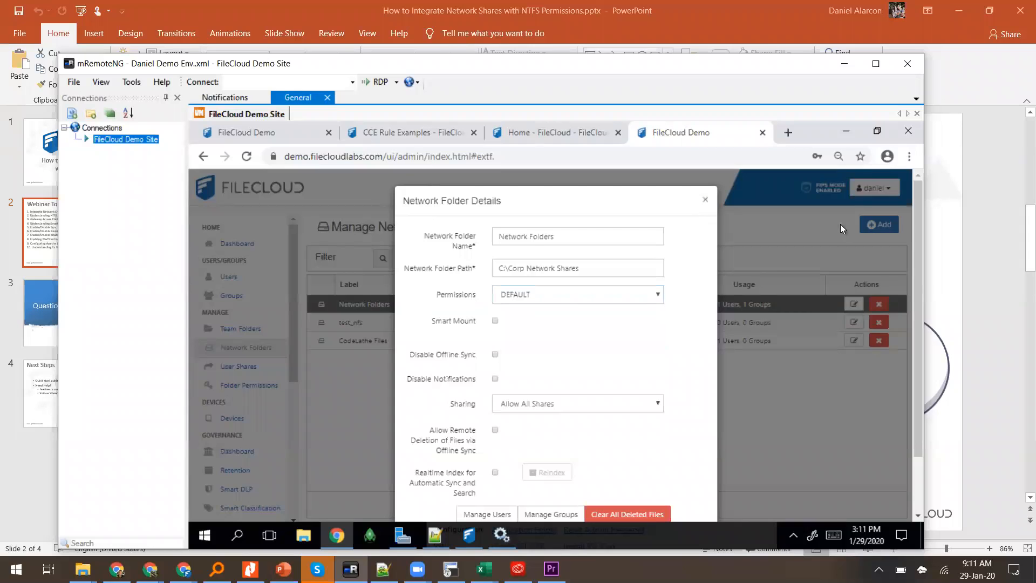
left_click(868, 227)
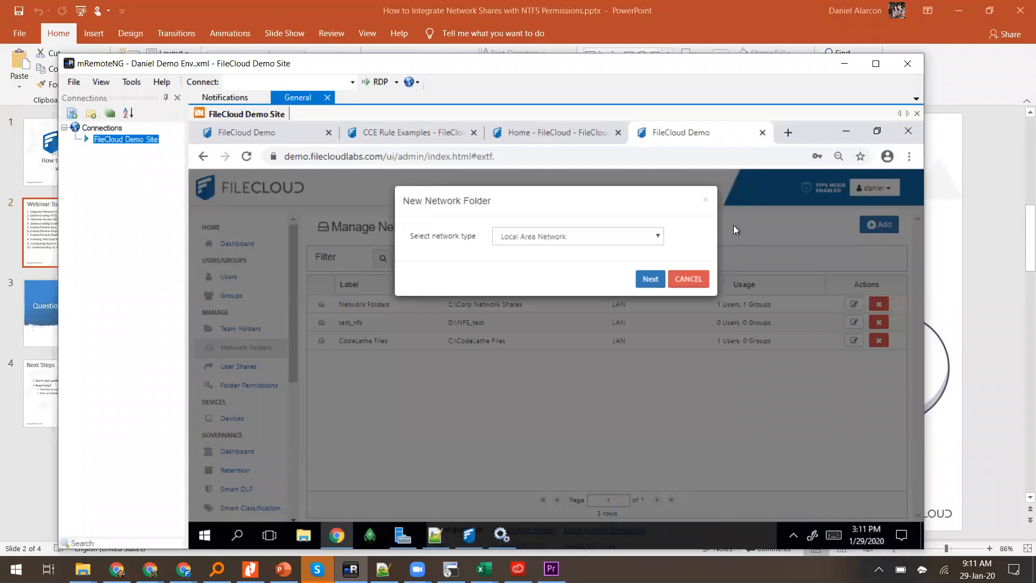
Step: Name the new LAN folder 'Test Network Share', reach the mount type step, and open File Explorer
left_click(648, 285)
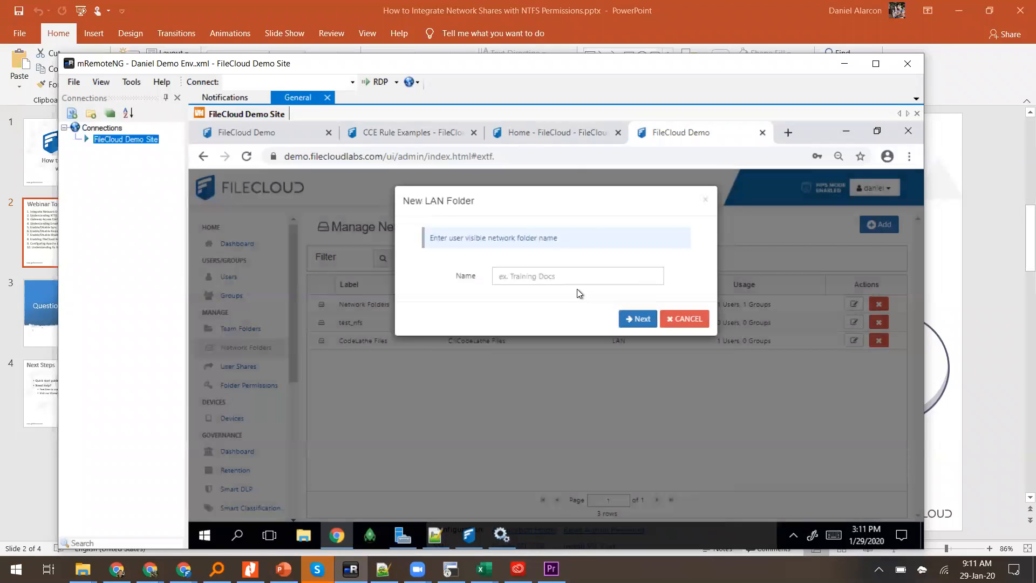
left_click(563, 283)
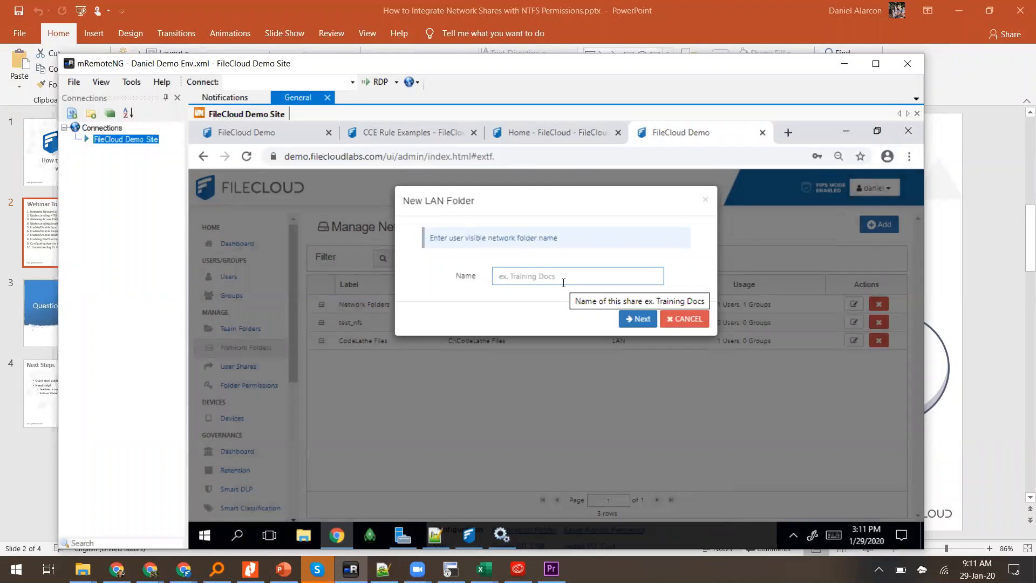
type("Test Ne")
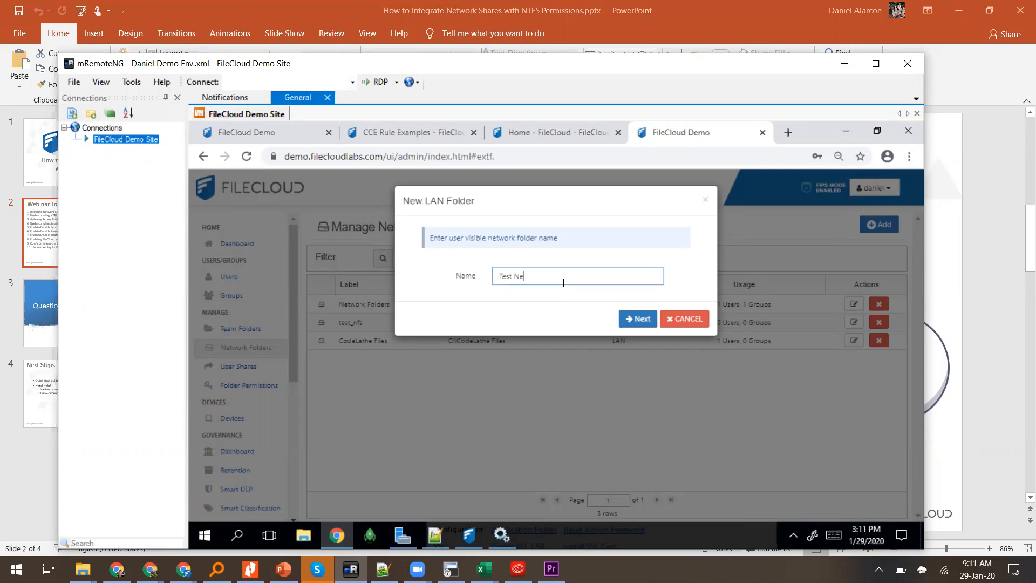
type("twork Share")
left_click(622, 319)
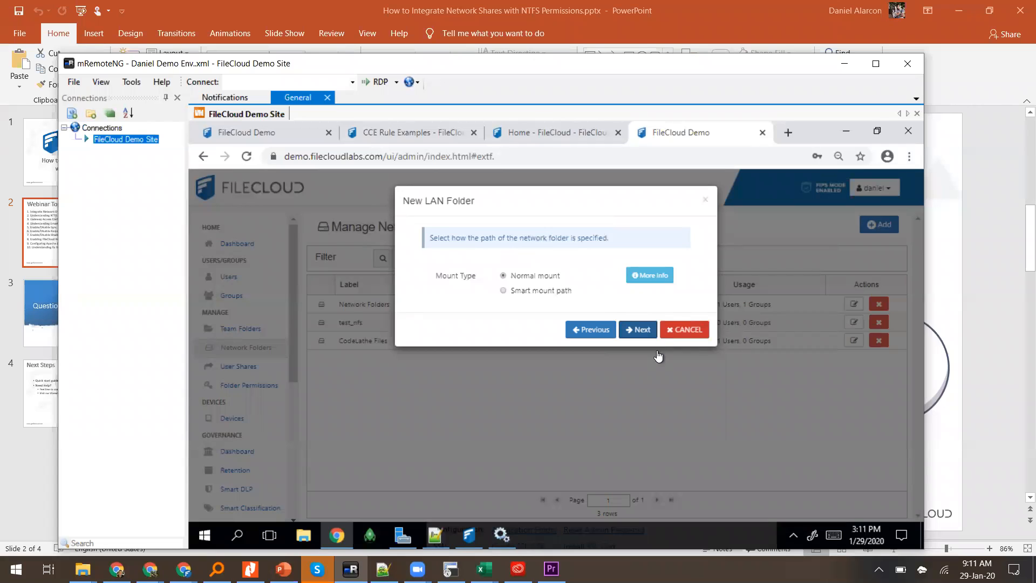
left_click(304, 535)
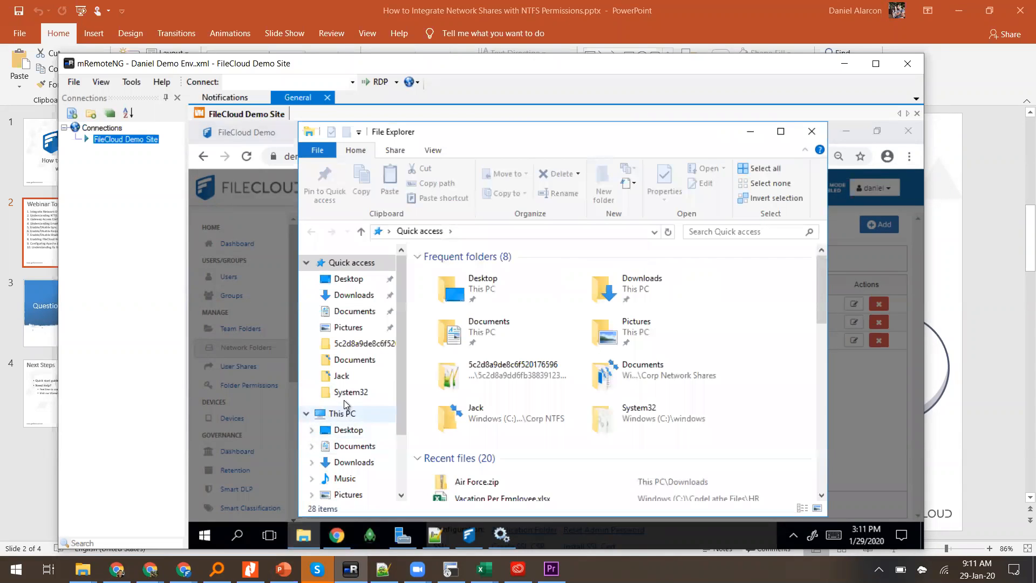
Step: Create a folder named Normal Folder on the Temporary Storage (D:) drive
left_click(346, 415)
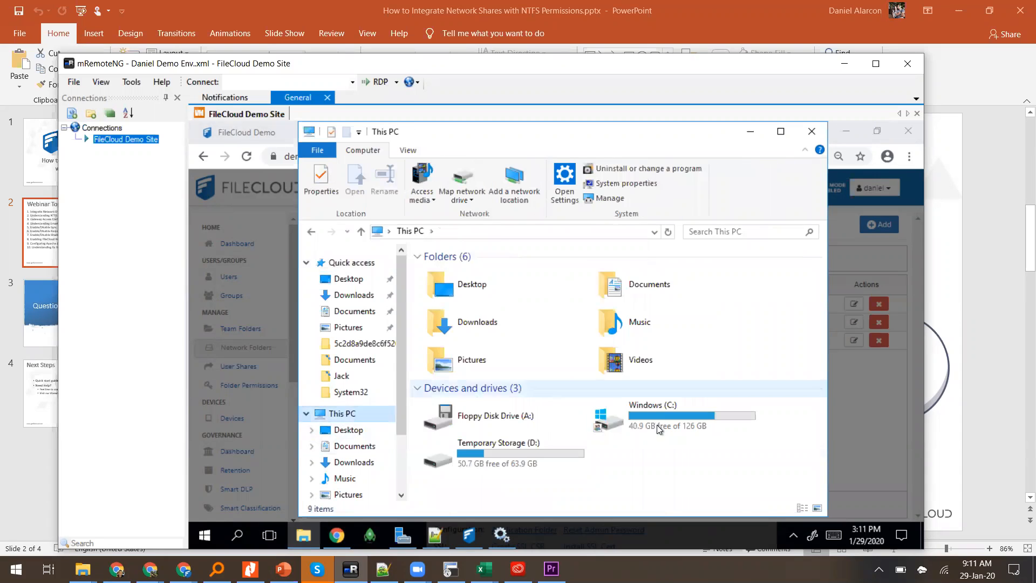
left_click(515, 455)
double_click(514, 454)
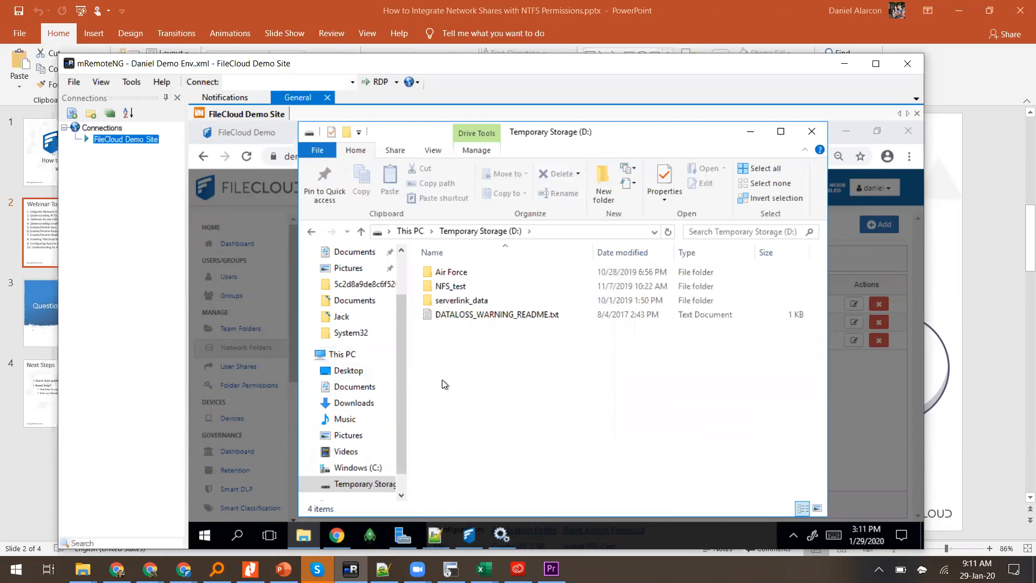
right_click(433, 336)
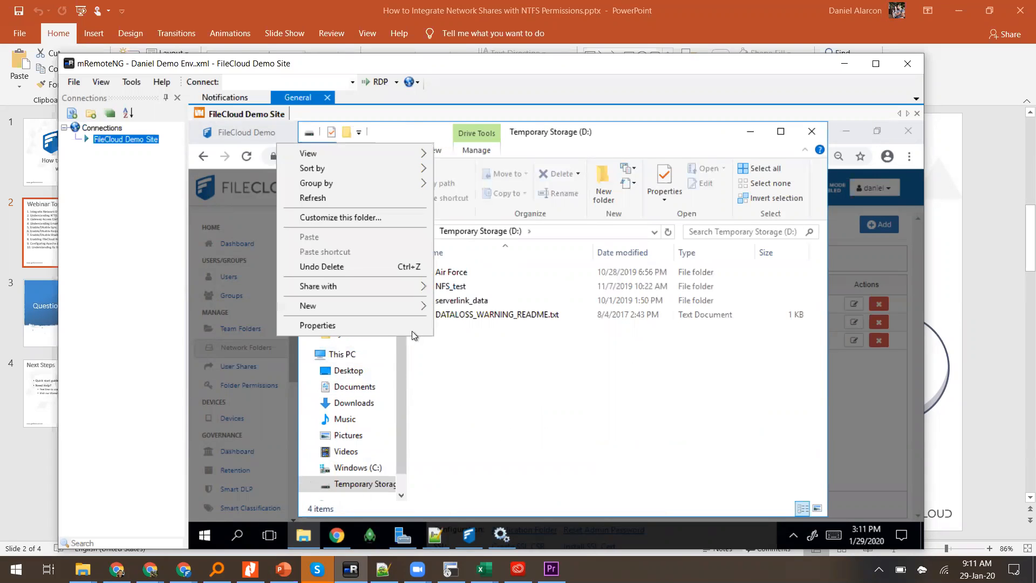
left_click(456, 305)
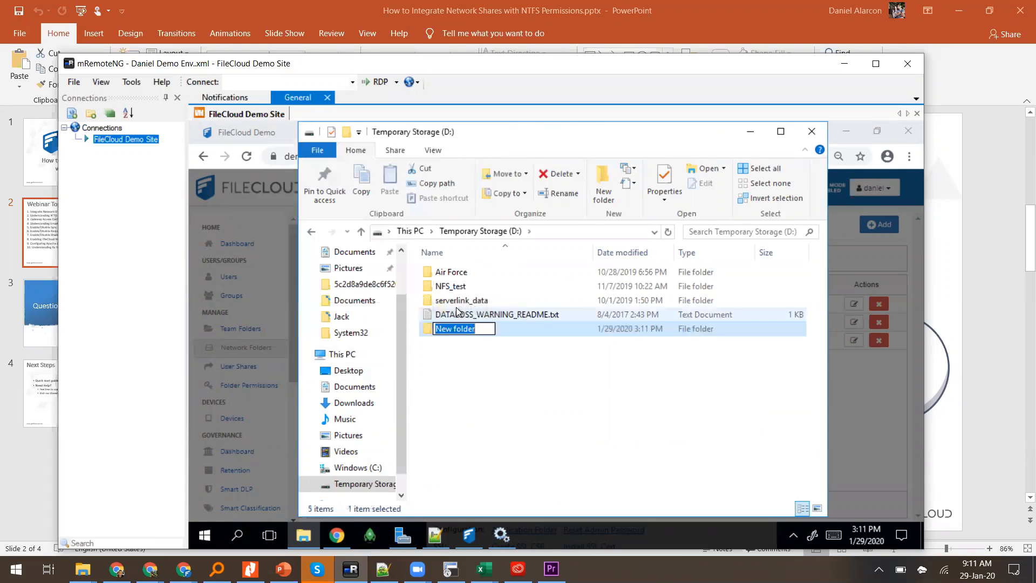
type("Normal ")
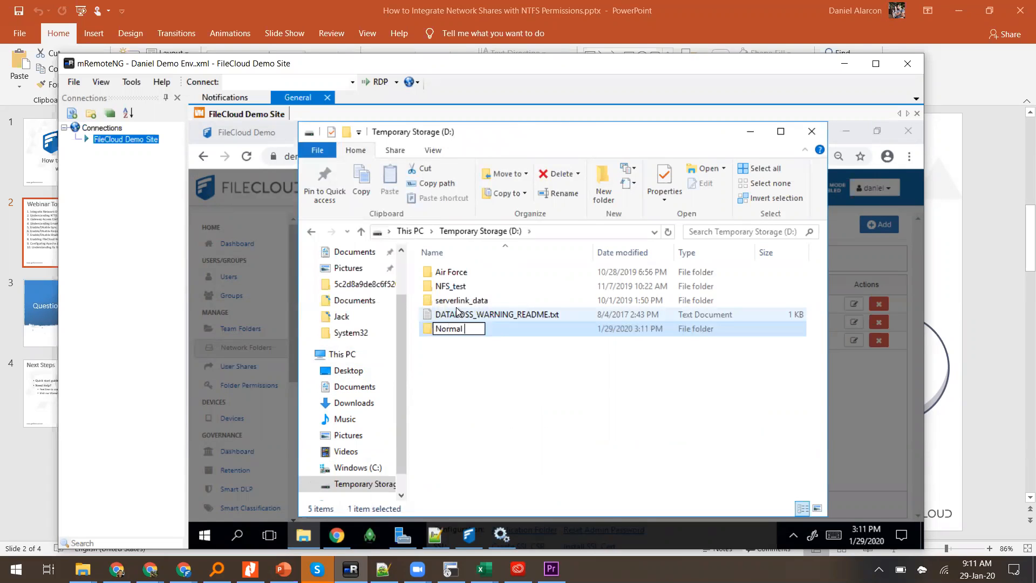
type("Folder")
key("Return")
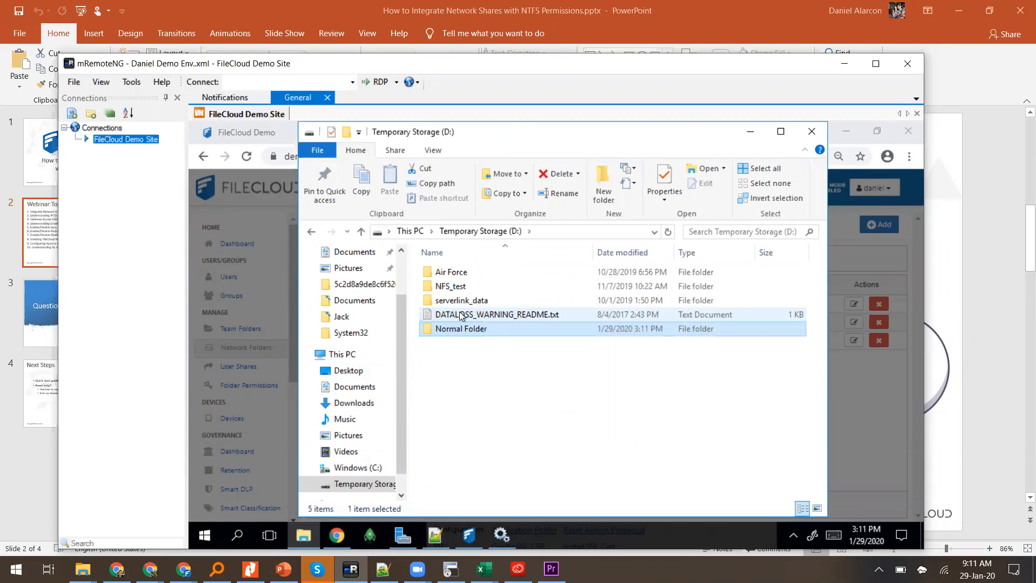
Step: Create 'Test folder' inside Normal Folder and select its path in the address bar
double_click(491, 329)
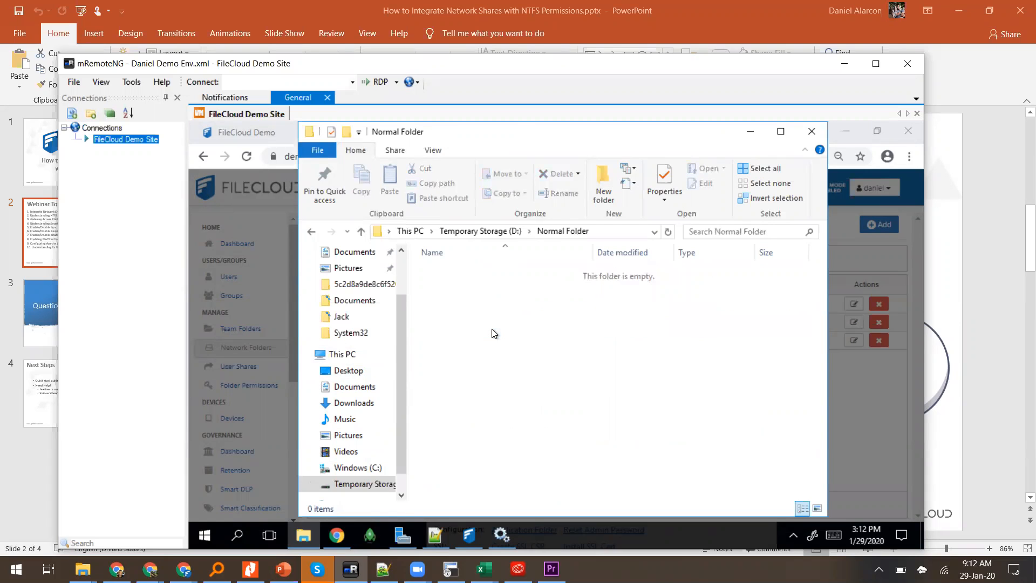
right_click(491, 329)
mouse_move(415, 294)
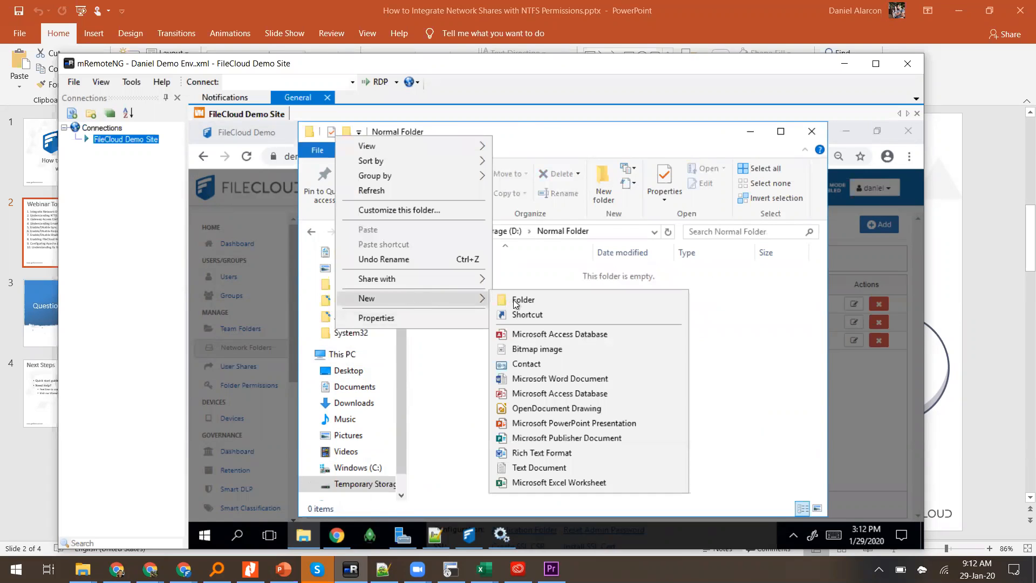
left_click(516, 298)
type("Test fikde")
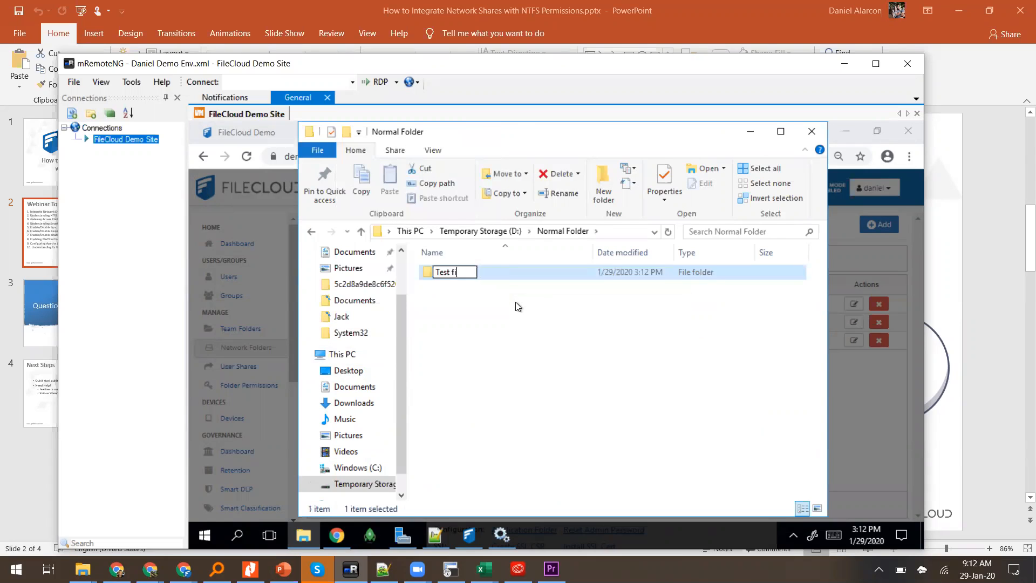
key("BackSpace")
key("BackSpace")
key("BackSpace")
key("BackSpace")
type("older")
key("Return")
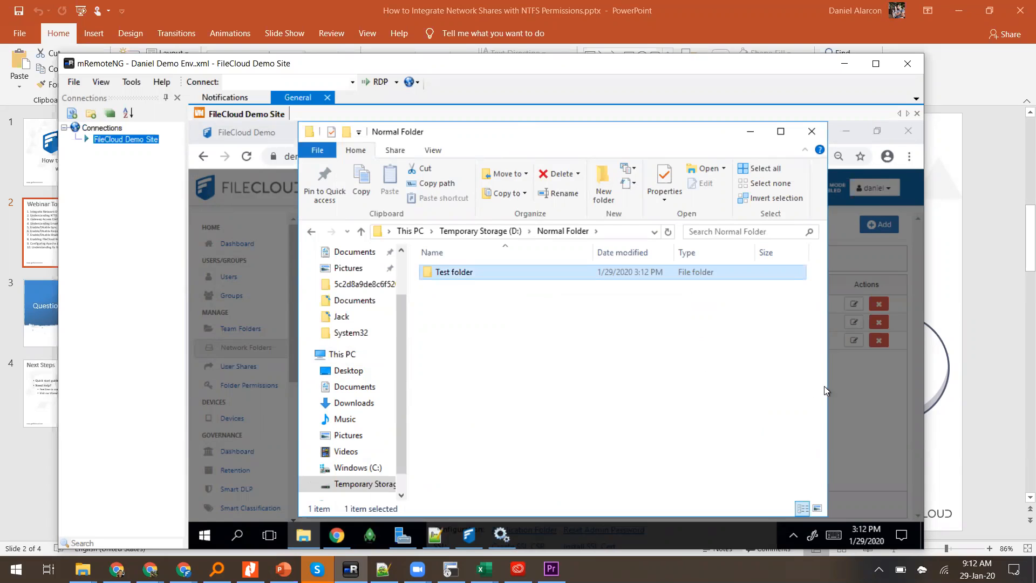
left_click(608, 230)
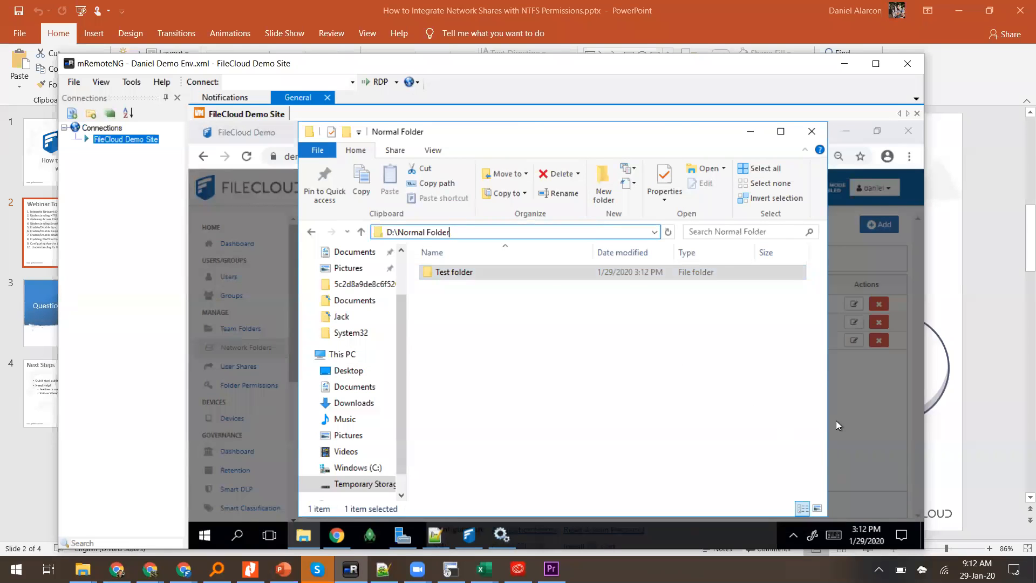
key("alt+Tab")
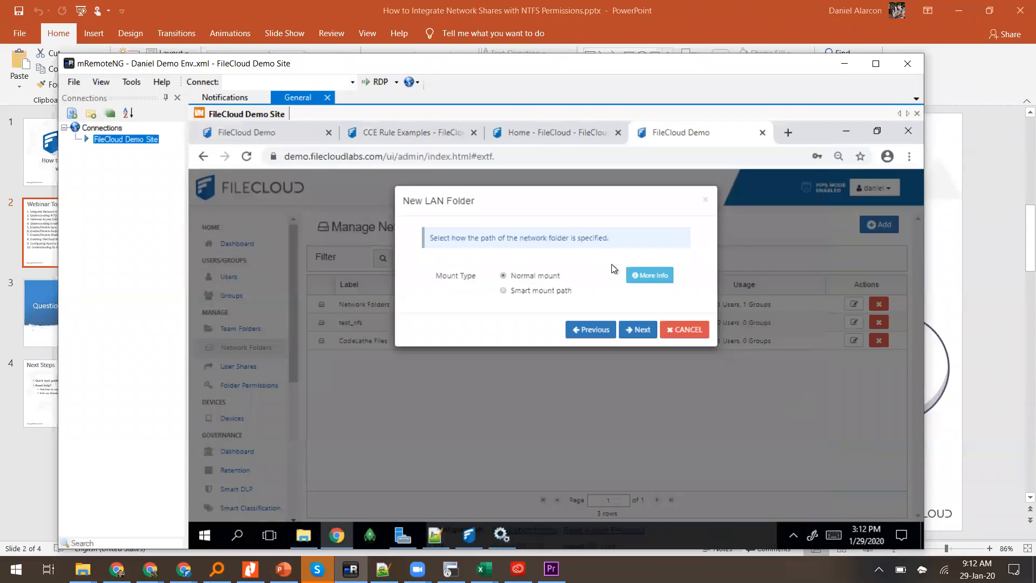
Step: Advance to the Mount Path step and undo an accidentally pasted web address
left_click(636, 328)
left_click(612, 306)
type("https://demo.filecloudlabs.com/")
key("ctrl+z")
key("alt+Tab")
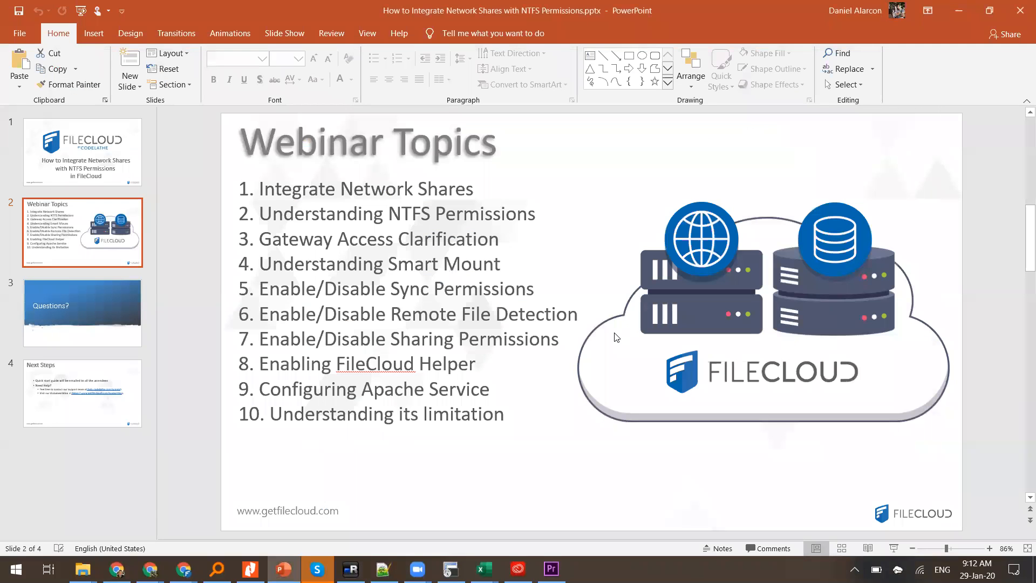
key("alt+Tab")
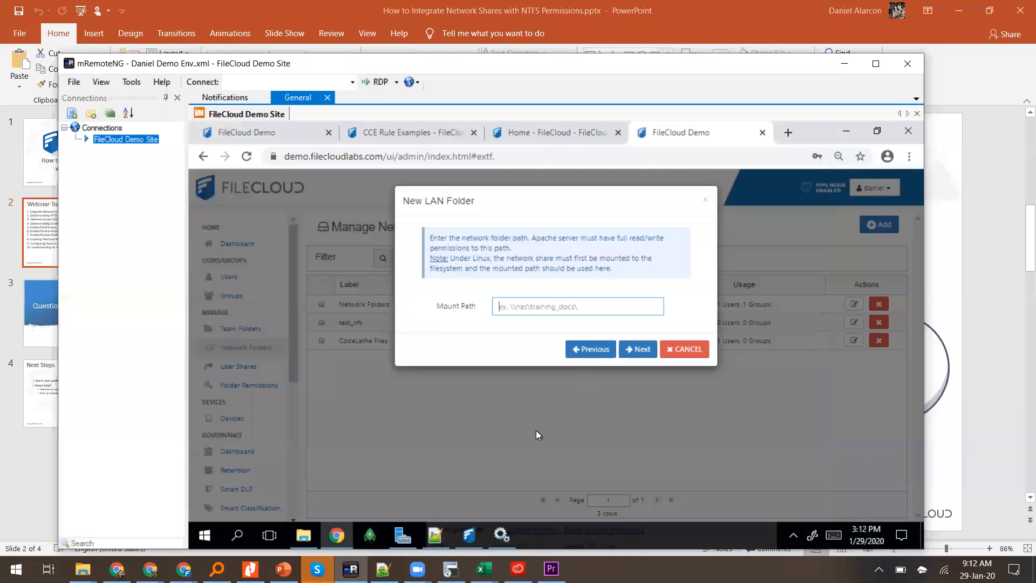
Step: Copy D:\Normal Folder from Explorer into Mount Path and continue to access permissions
left_click(304, 535)
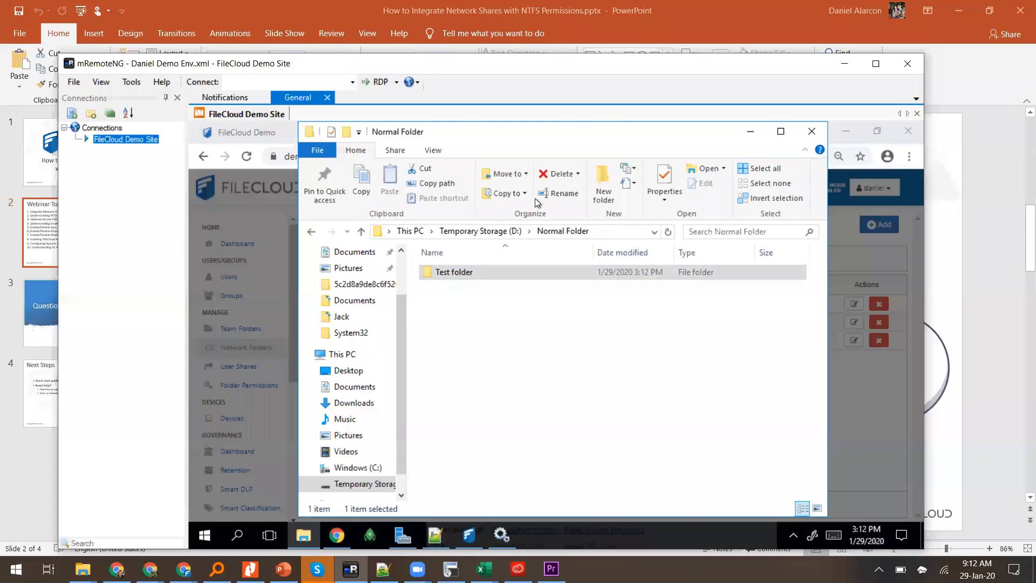
left_click(598, 233)
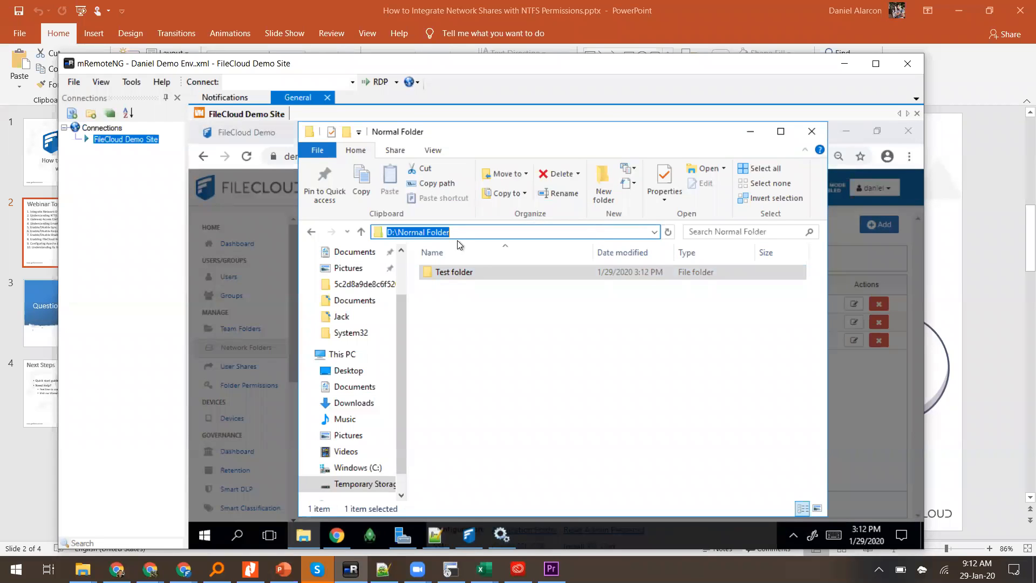
right_click(429, 237)
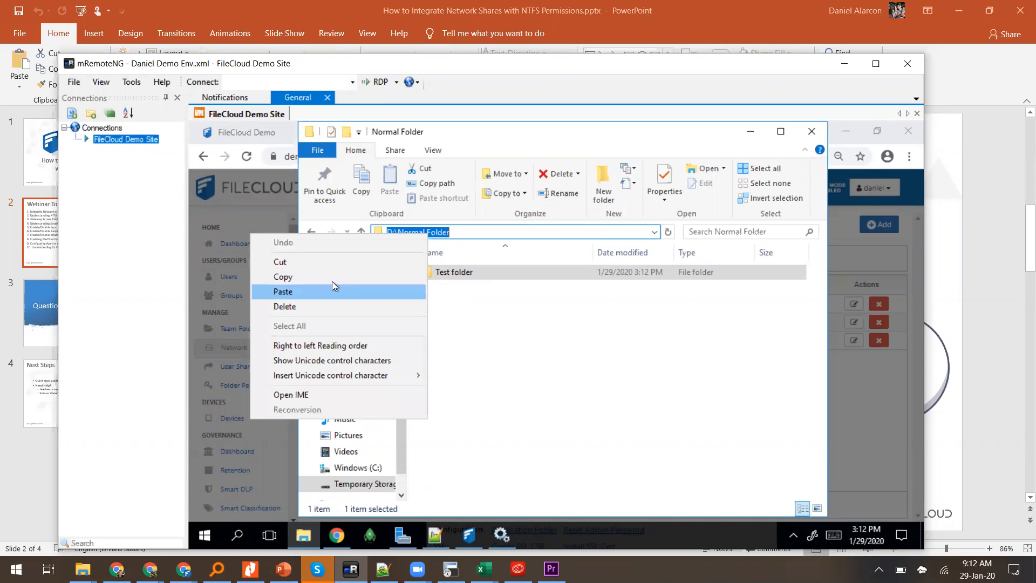
left_click(318, 273)
left_click(841, 339)
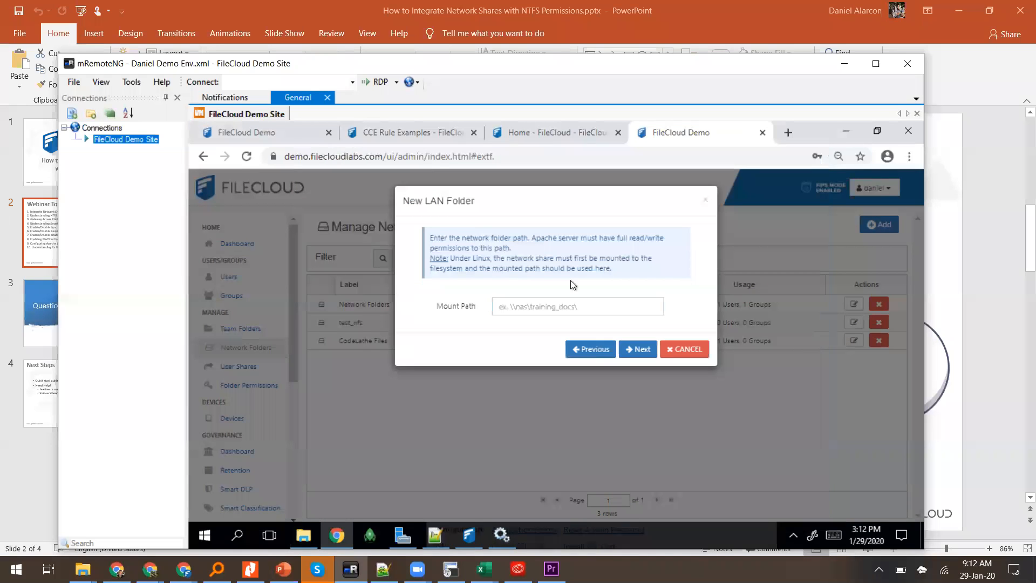
left_click(559, 303)
key("ctrl+v")
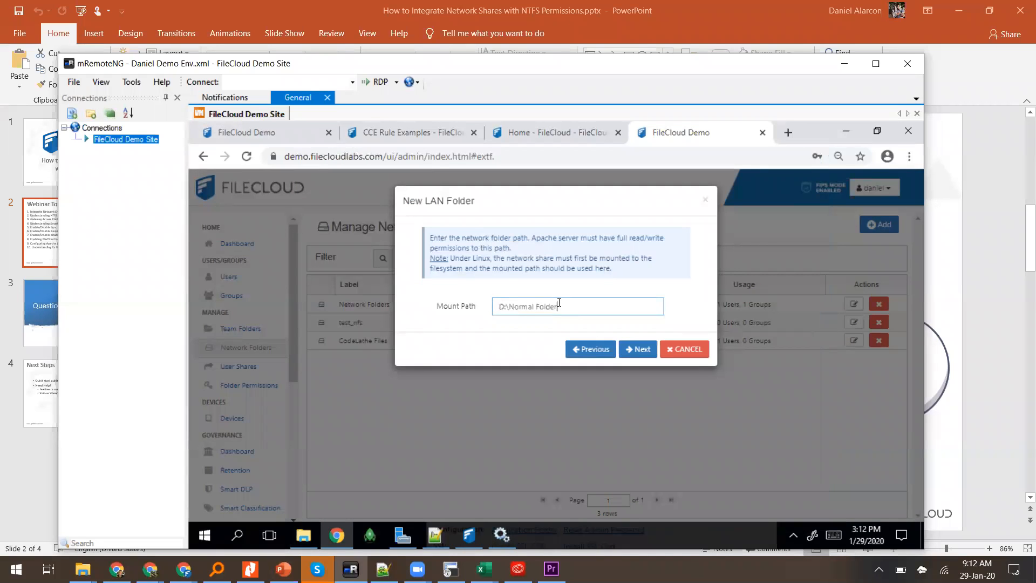
left_click(646, 355)
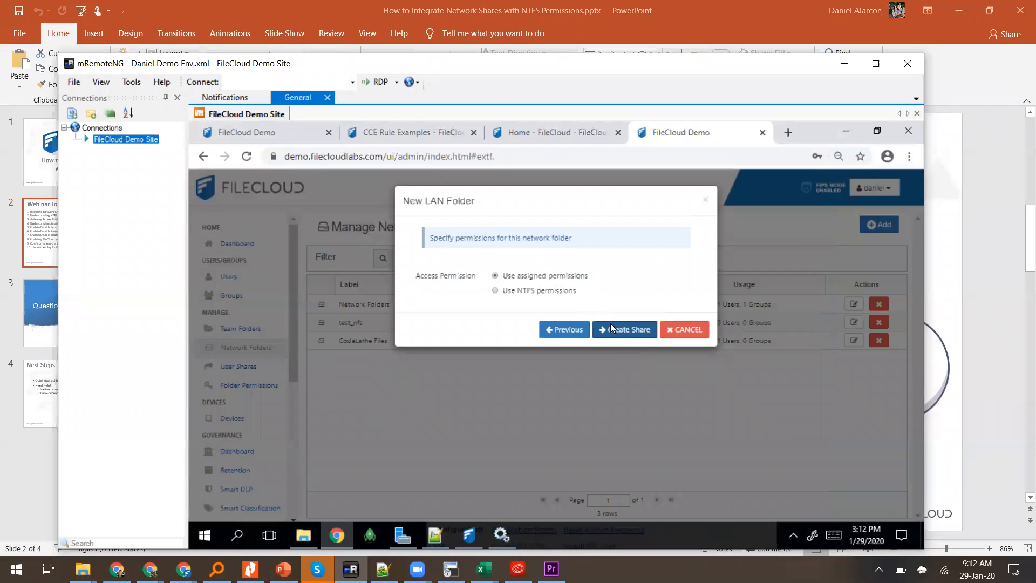
Step: Grant the EVERYONE group access to Test Network Share and finish creating the folder
left_click(624, 331)
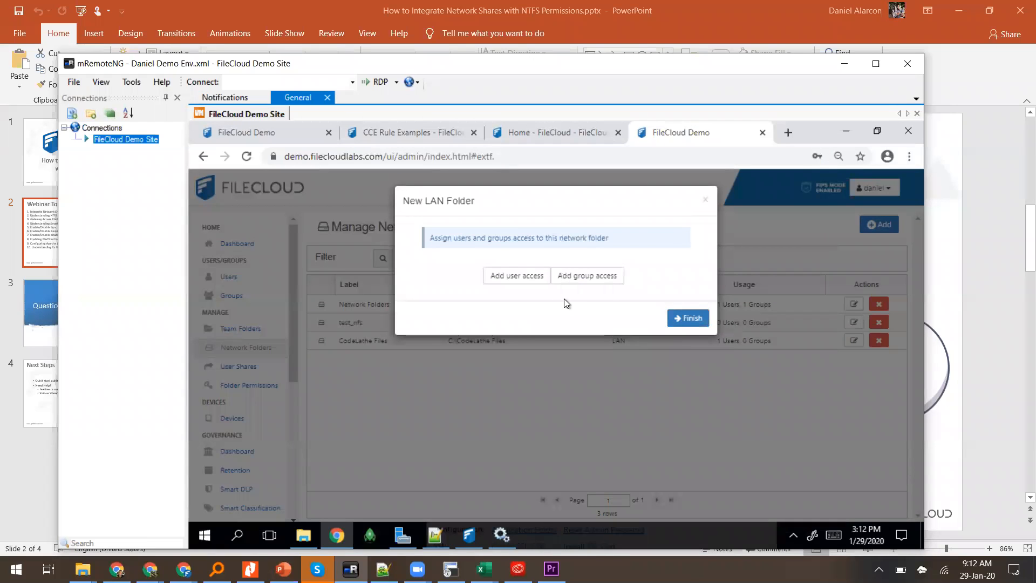
left_click(535, 276)
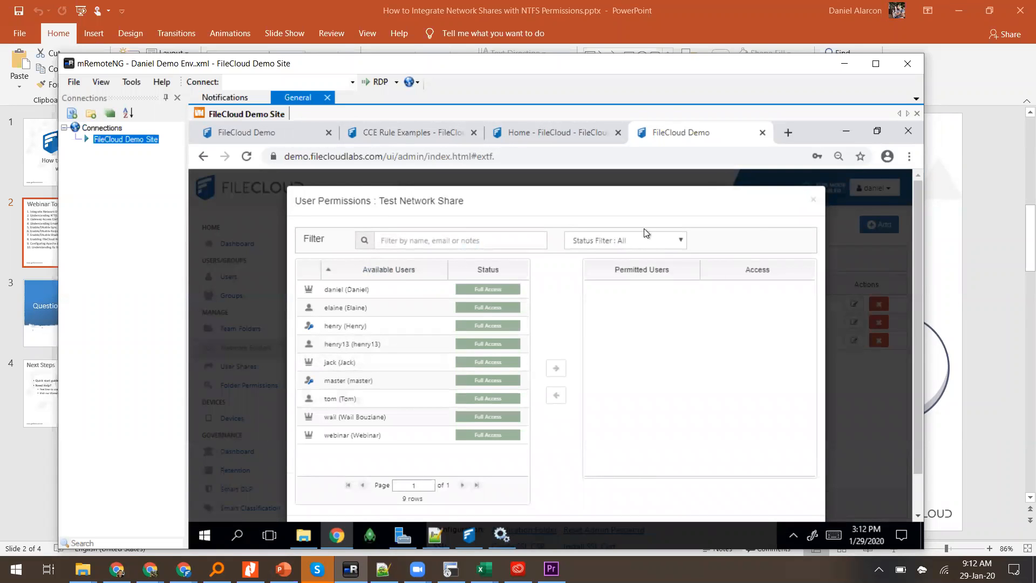
left_click(812, 200)
left_click(575, 276)
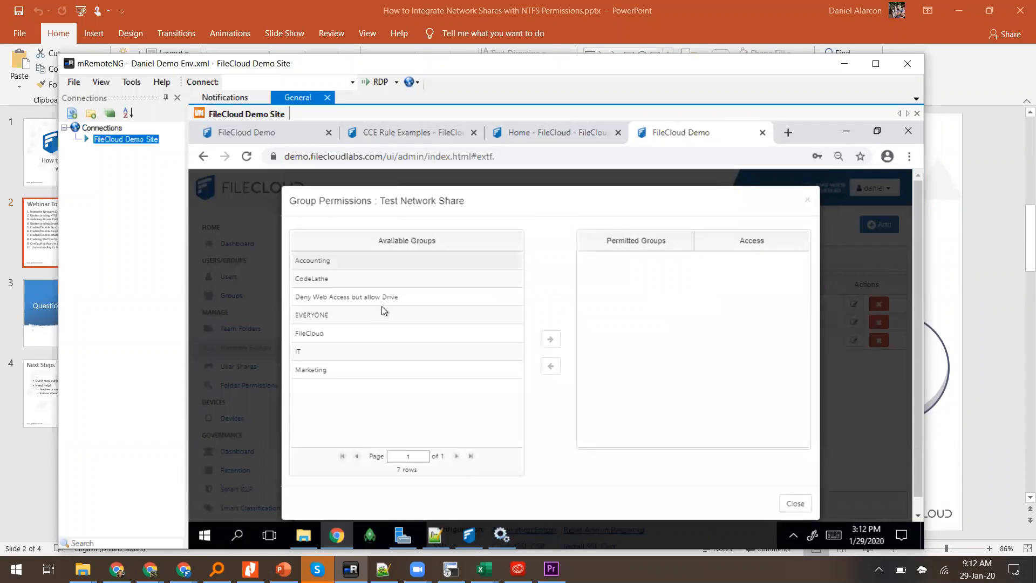
left_click(368, 317)
left_click(559, 342)
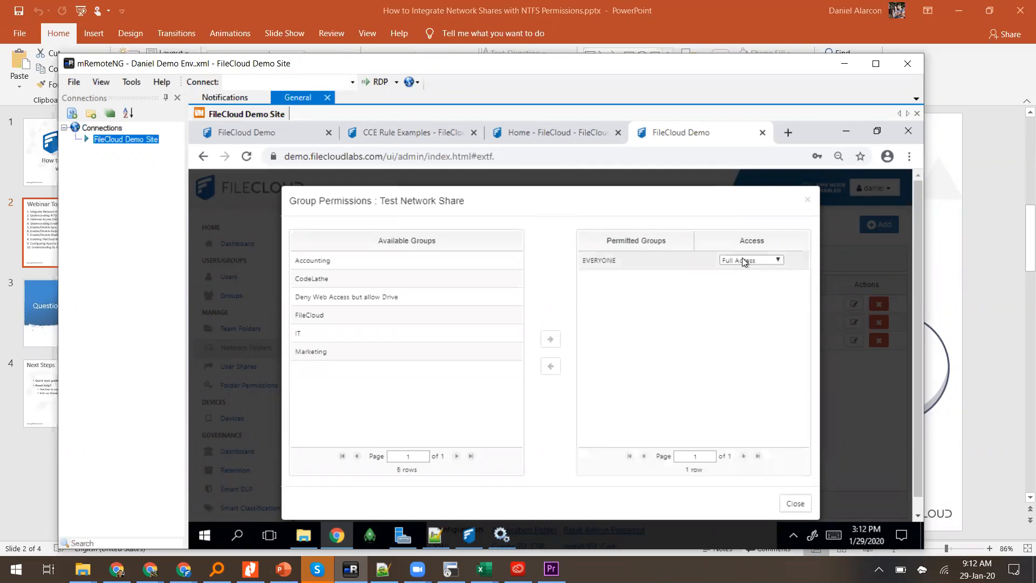
left_click(743, 262)
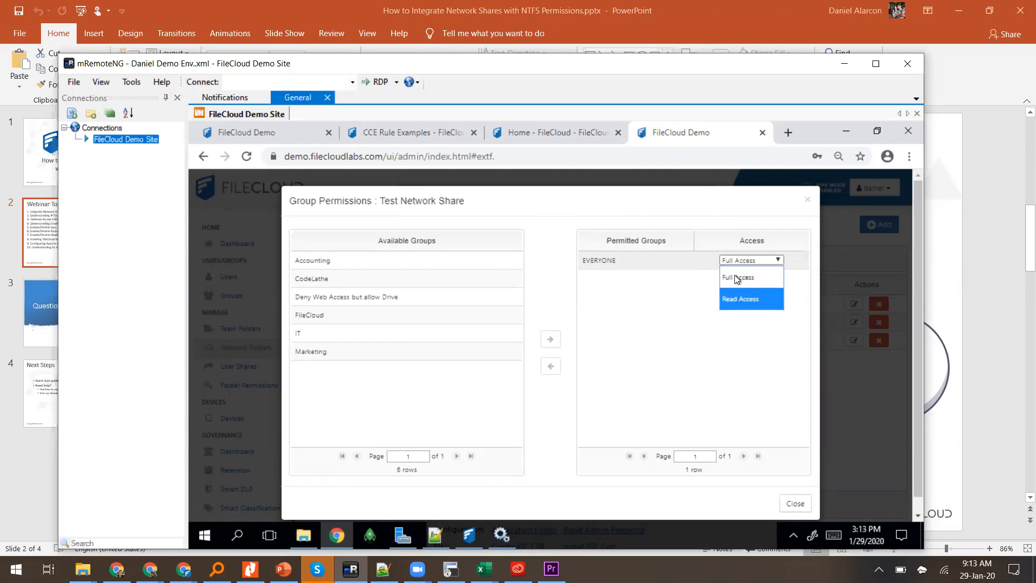
left_click(752, 351)
left_click(791, 503)
left_click(678, 317)
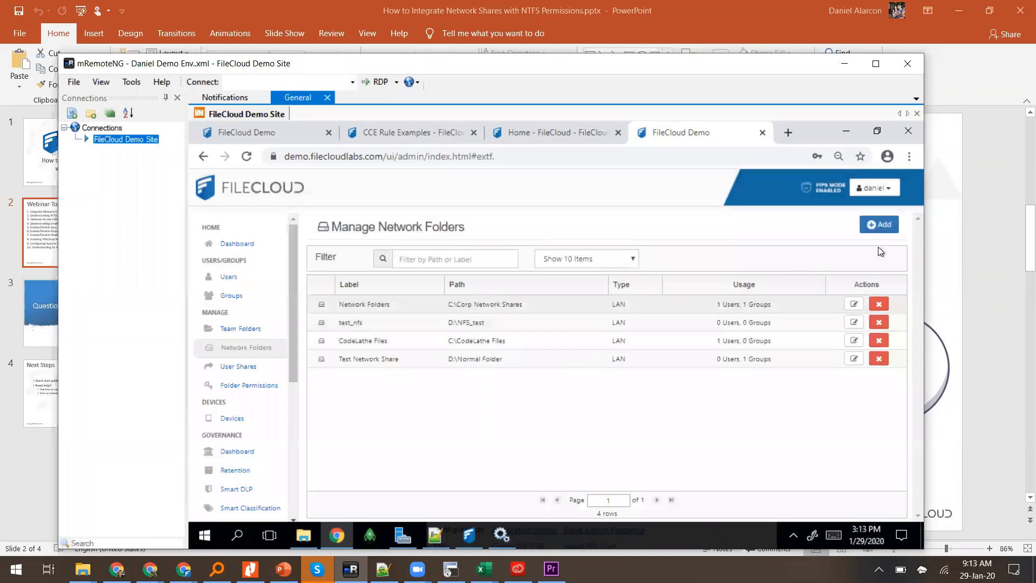
Step: Add a Local Area Network folder named 'Test FC' with Normal mount and bring back File Explorer
left_click(884, 233)
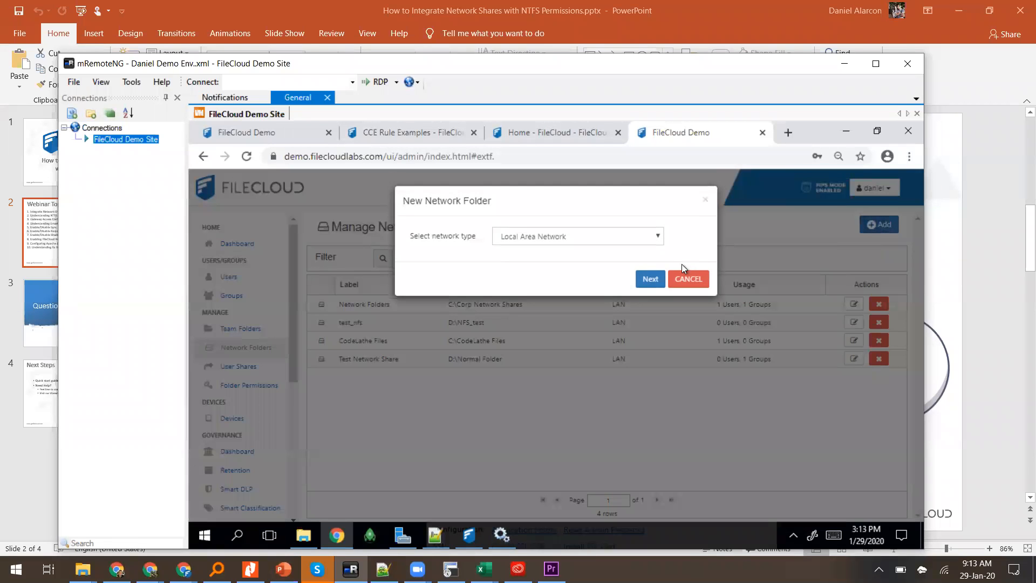
left_click(643, 283)
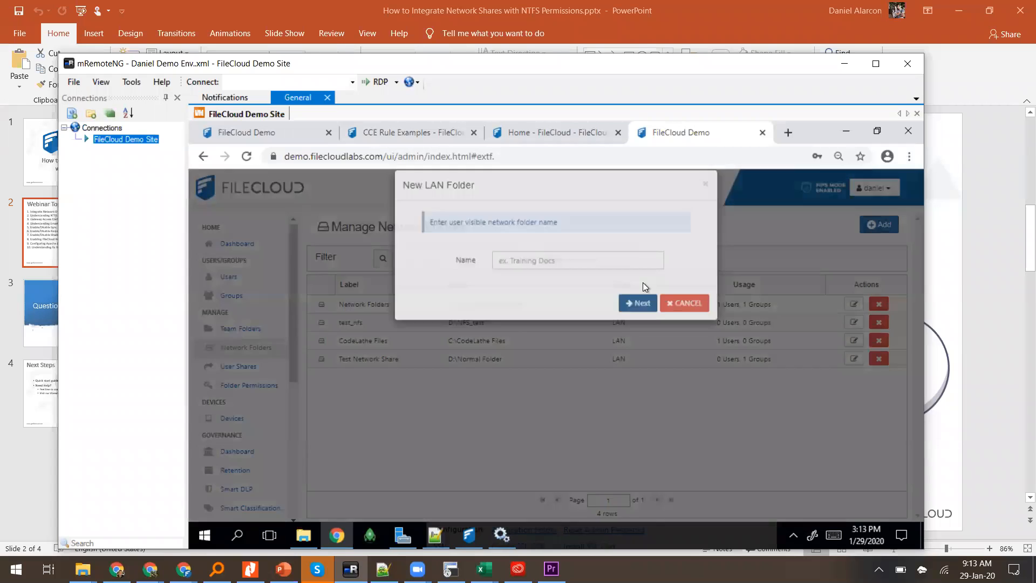
left_click(620, 277)
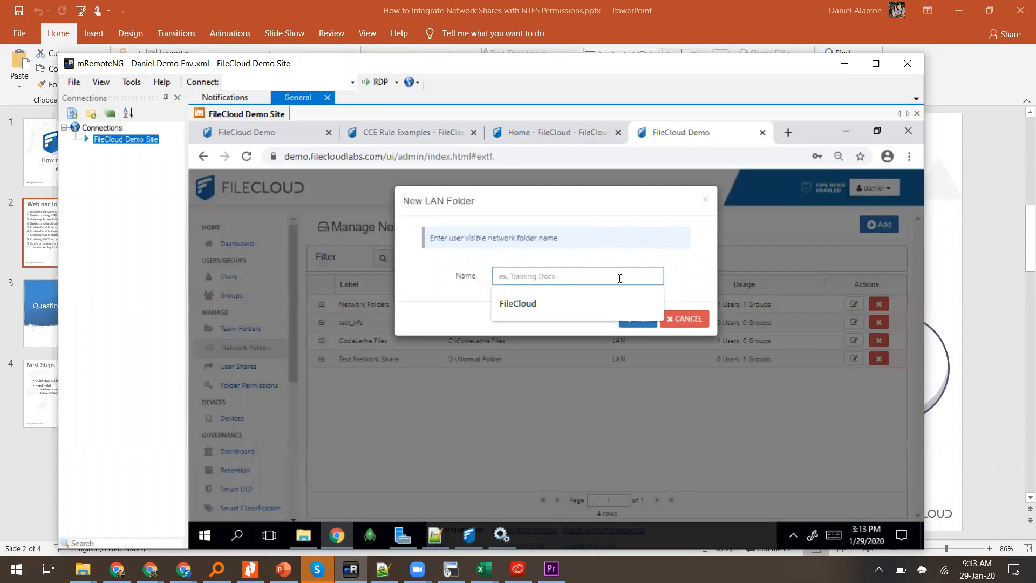
type("Test FC")
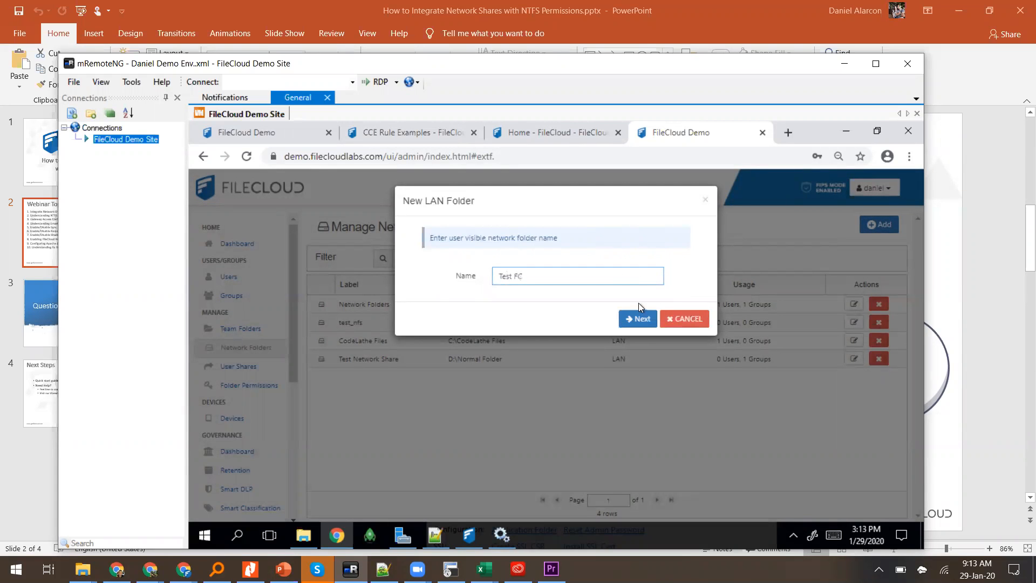
left_click(637, 318)
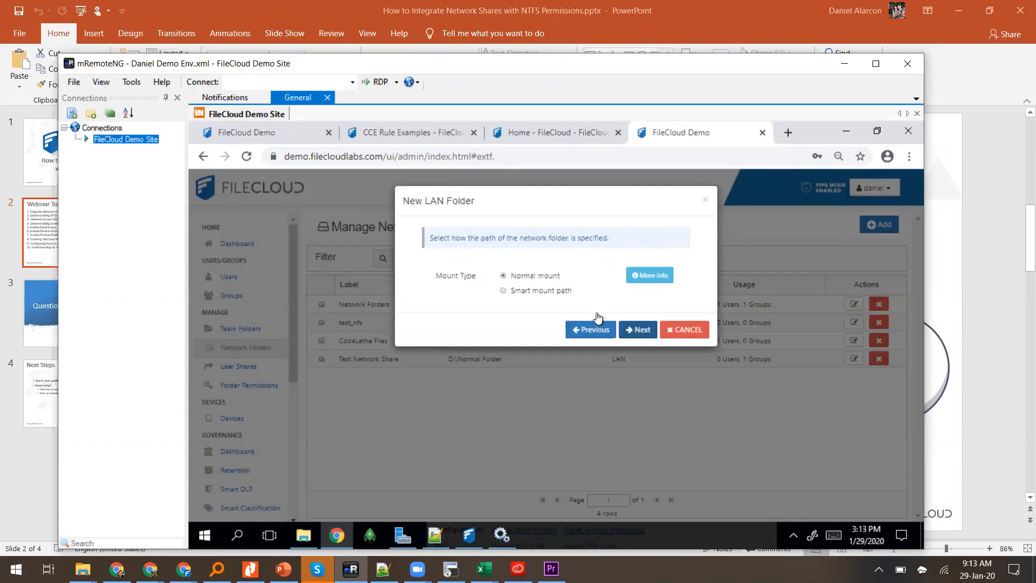
left_click(631, 334)
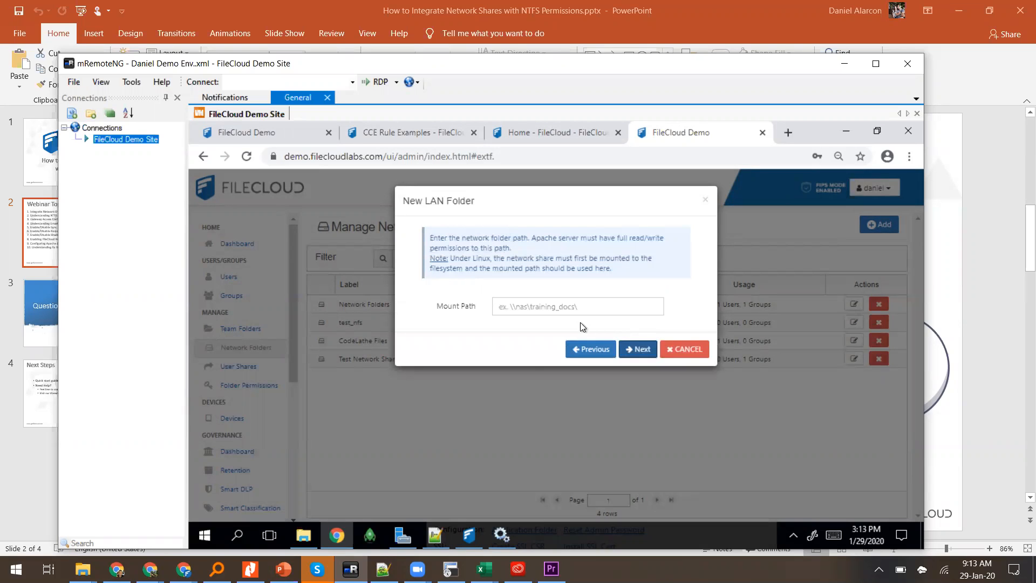
left_click(556, 308)
left_click(304, 535)
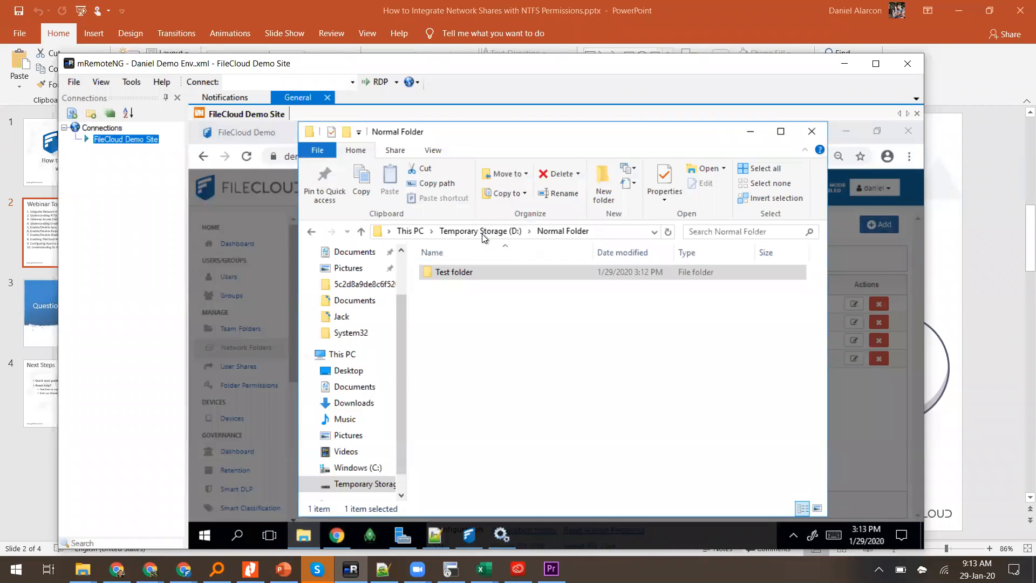
Step: Create a new folder on drive D: and open it as NFS_test
left_click(482, 232)
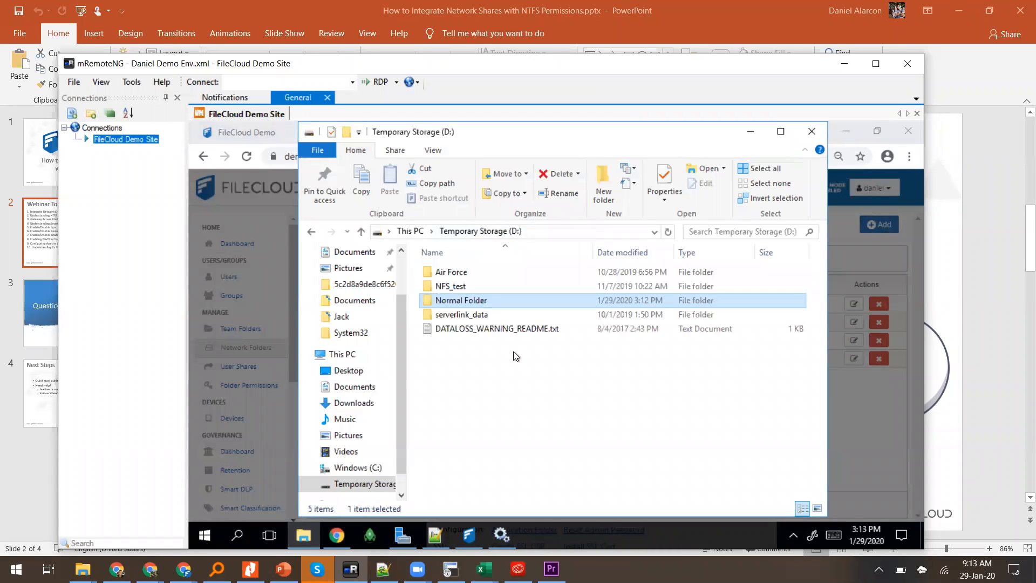
right_click(517, 379)
mouse_move(436, 341)
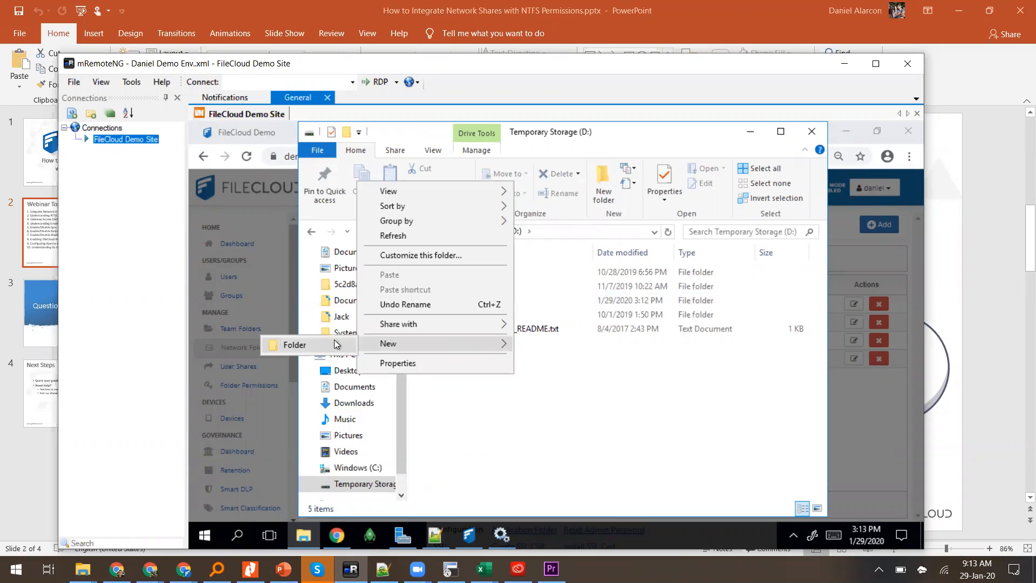
left_click(335, 344)
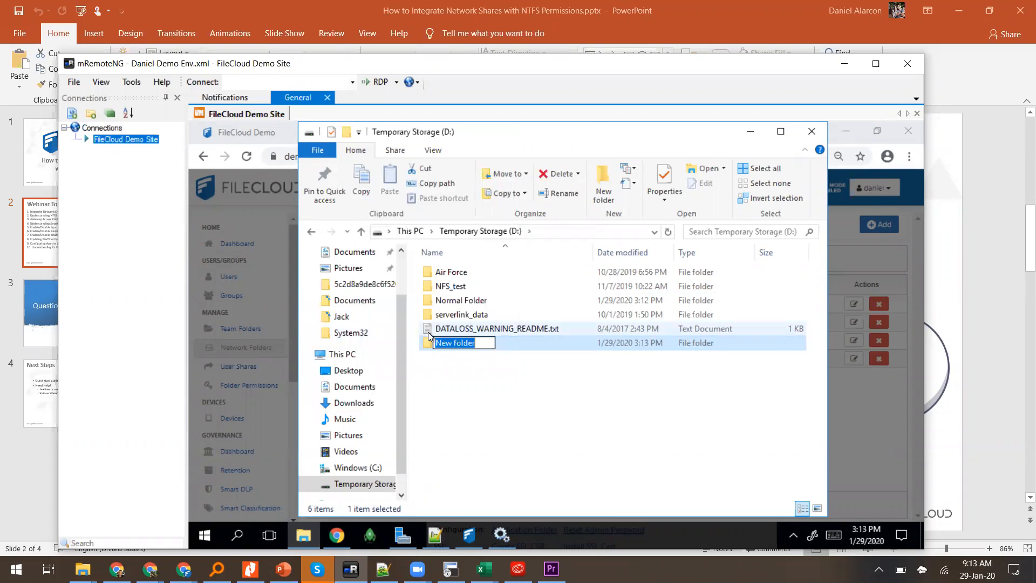
left_click(445, 275)
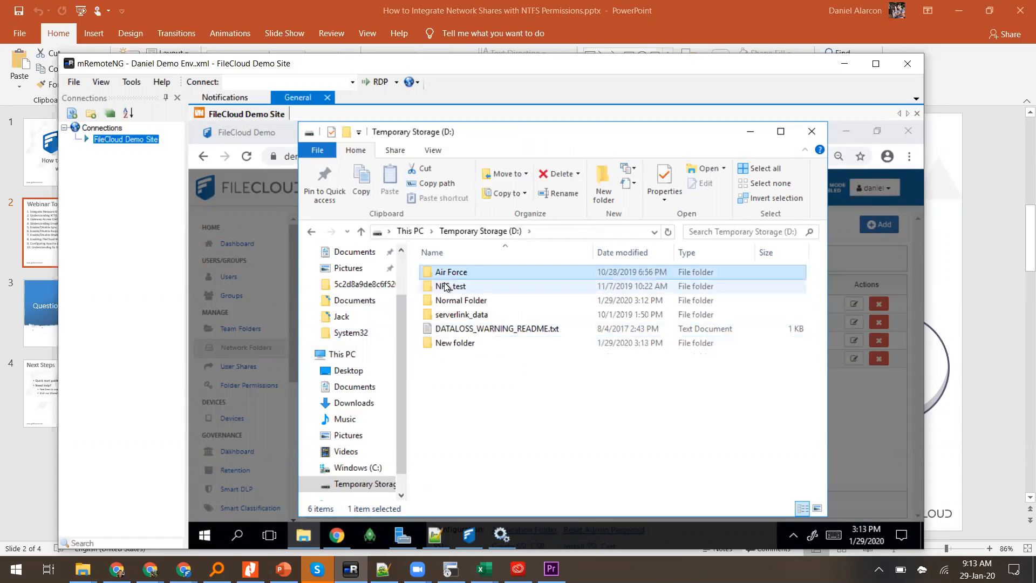
double_click(445, 287)
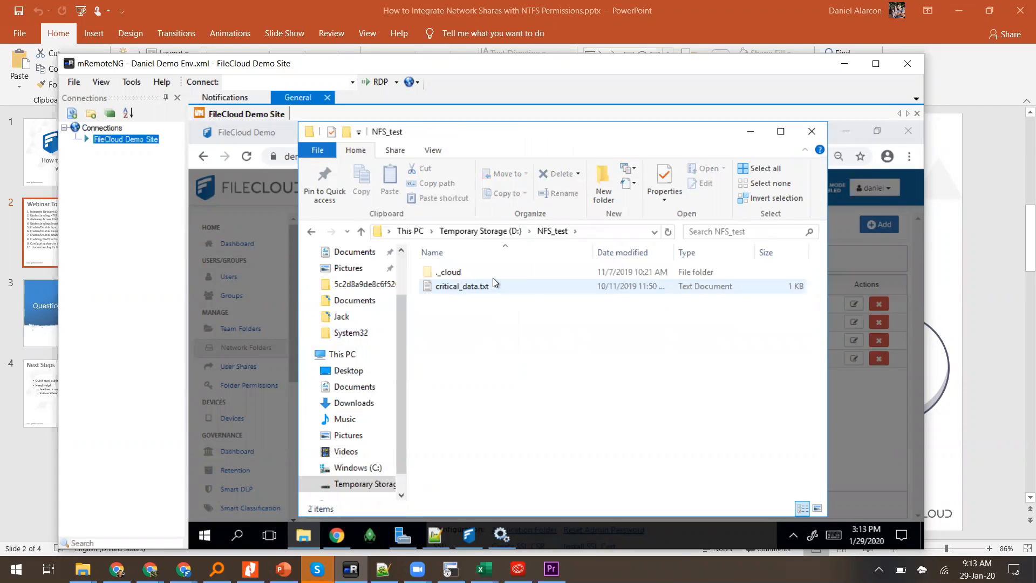
Step: Copy the D:\NFS_test path into Mount Path and continue to access permissions
left_click(620, 231)
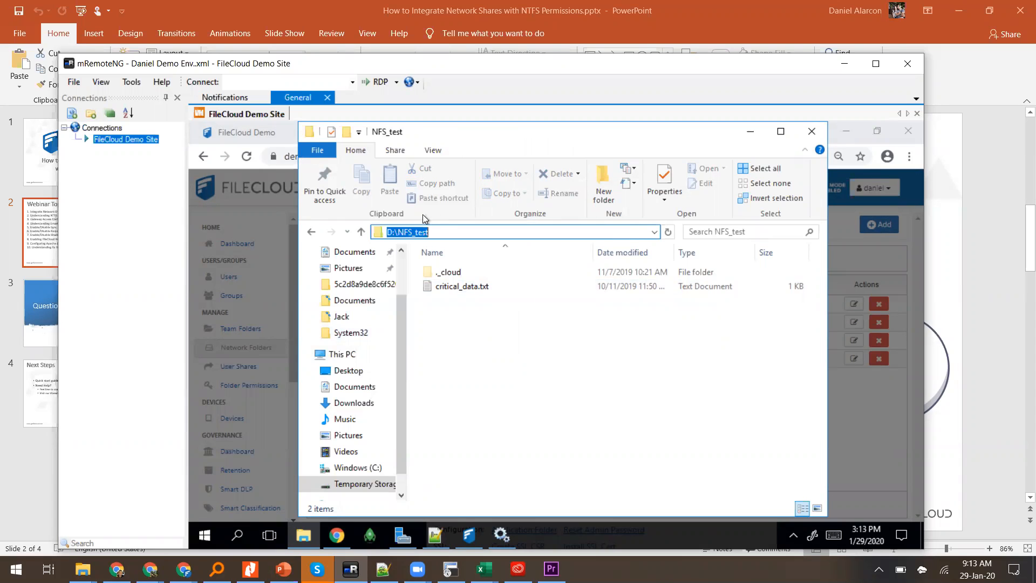
right_click(411, 227)
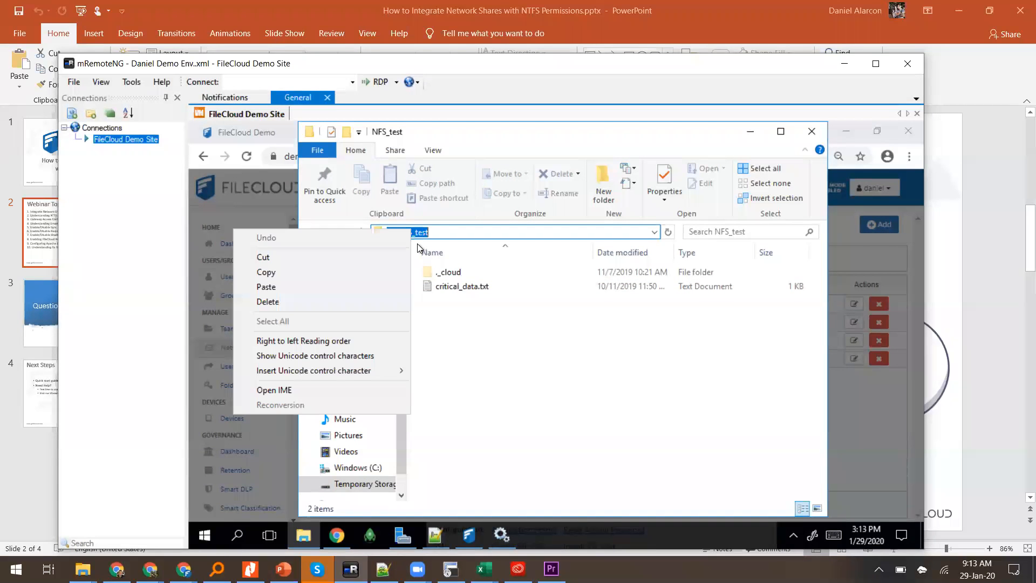
left_click(365, 271)
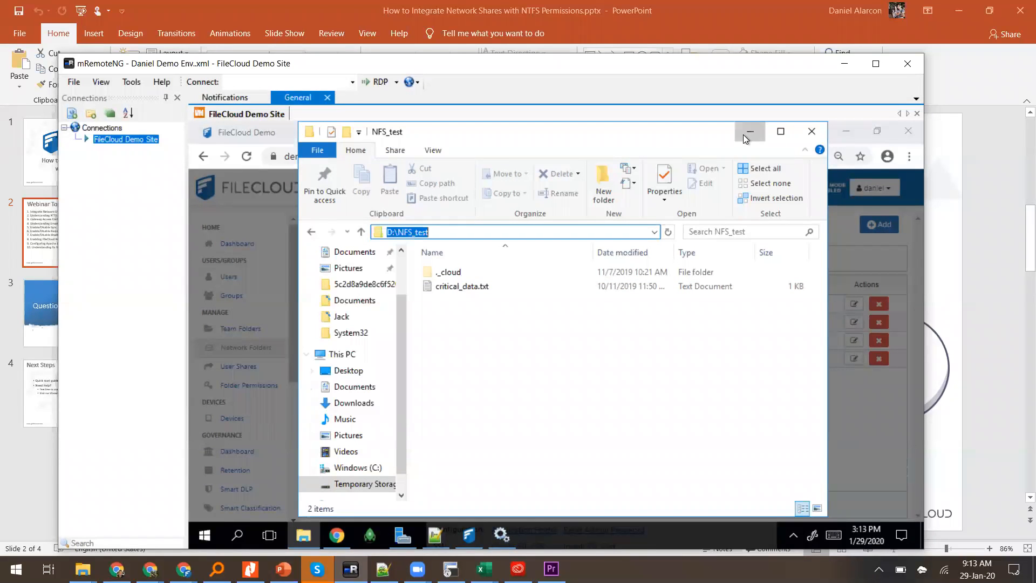
left_click(745, 132)
key("ctrl+v")
left_click(634, 346)
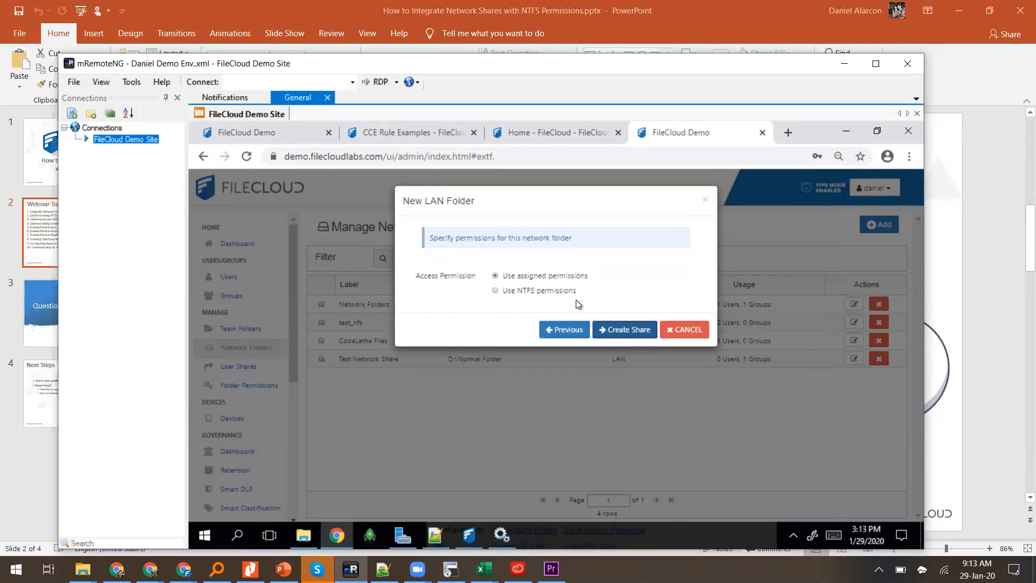
Step: Create the Test FC share with NTFS permissions and grant the EVERYONE group access
left_click(542, 292)
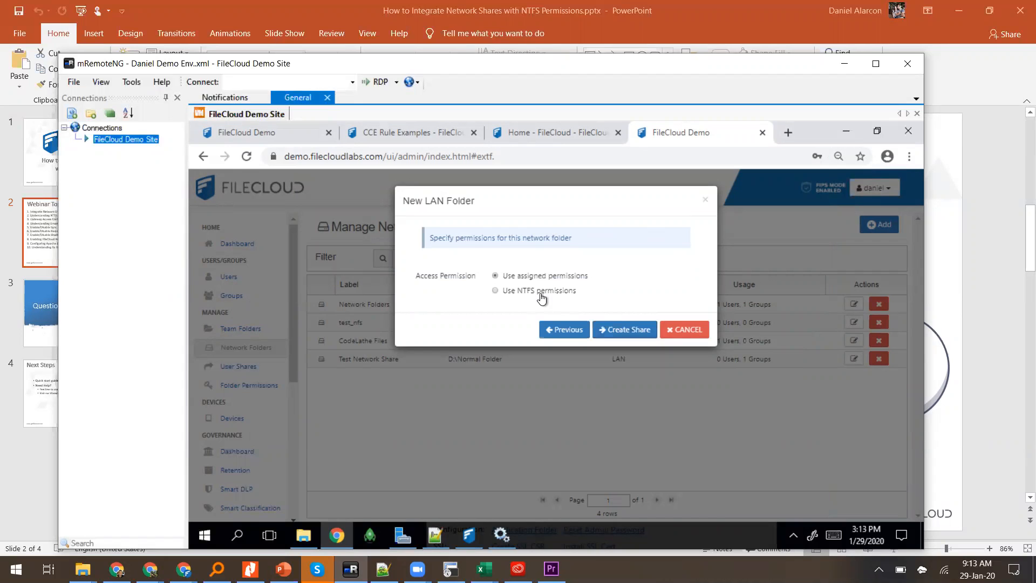
left_click(623, 331)
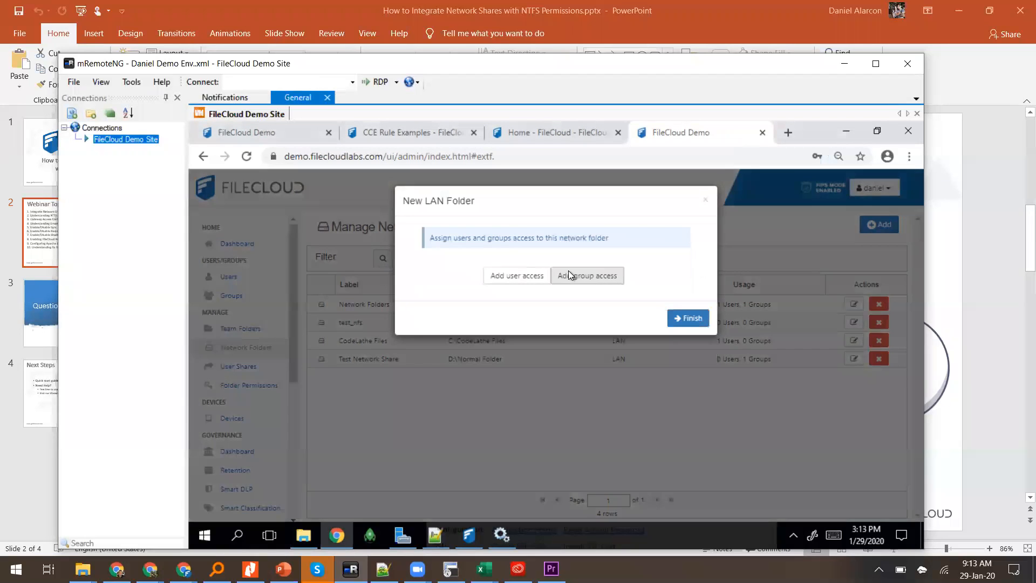
left_click(569, 272)
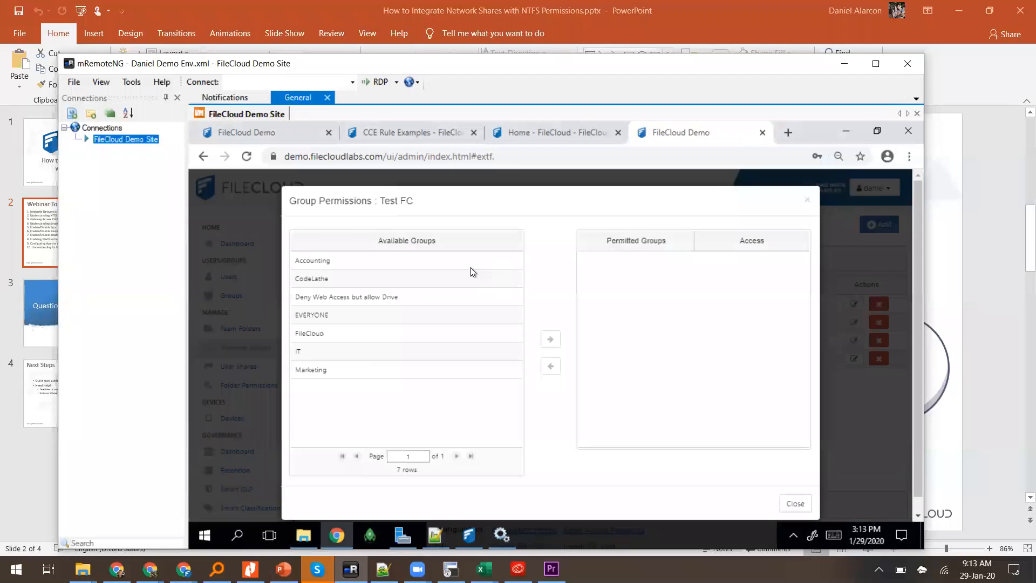
left_click(374, 316)
left_click(551, 338)
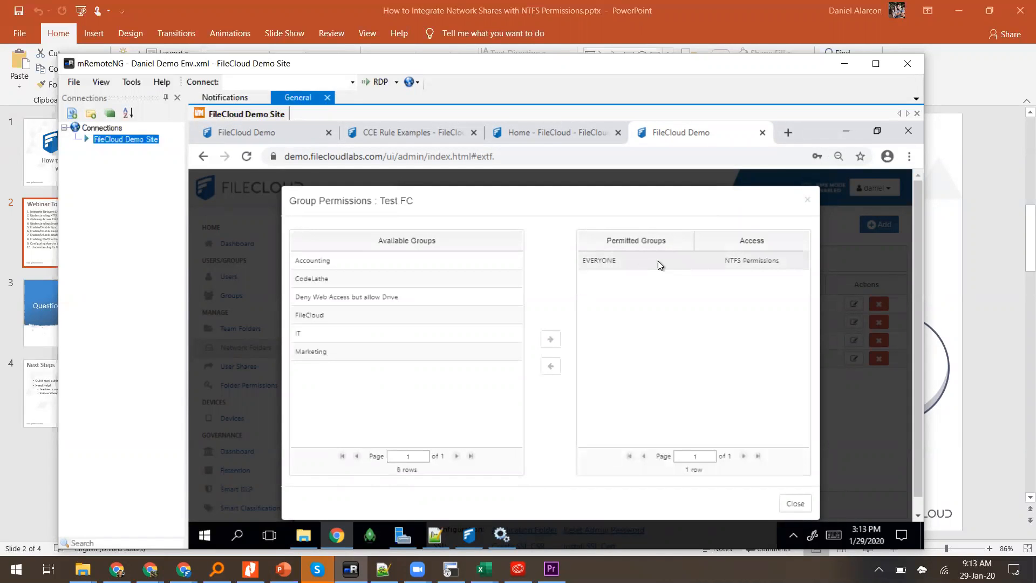
left_click_drag(718, 261, 789, 265)
left_click(792, 495)
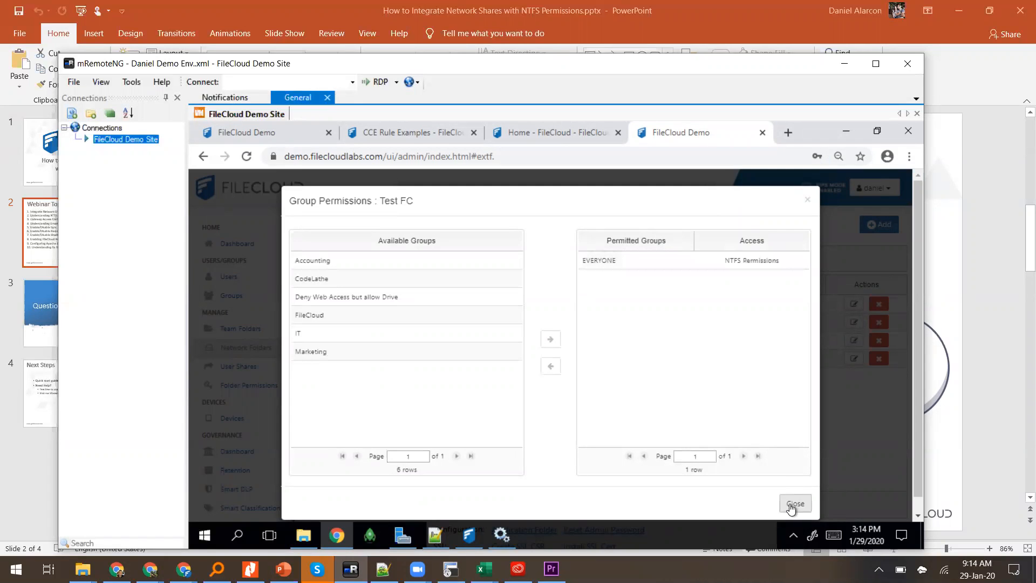
left_click(789, 504)
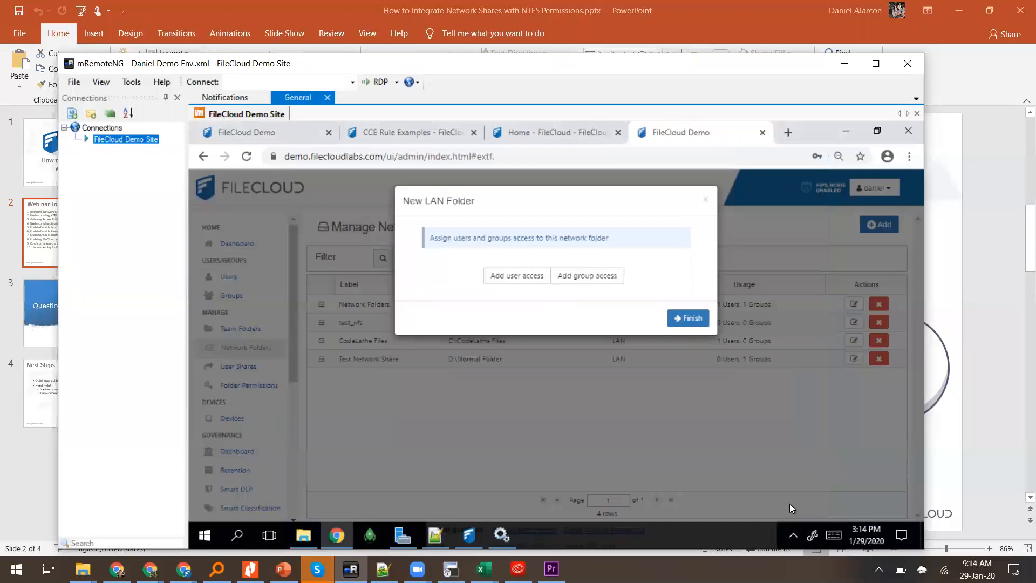
right_click(699, 313)
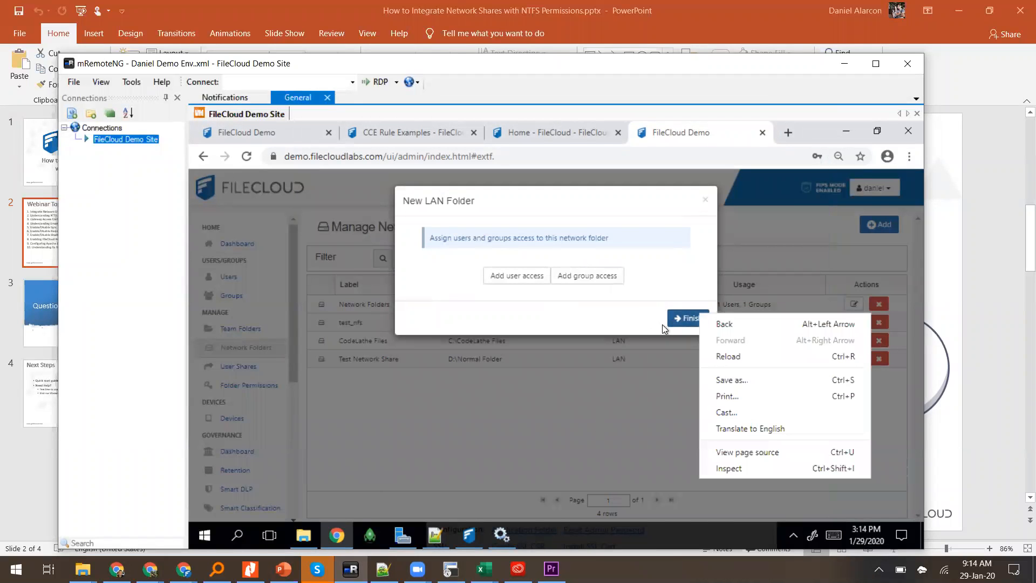
left_click(680, 319)
left_click(680, 320)
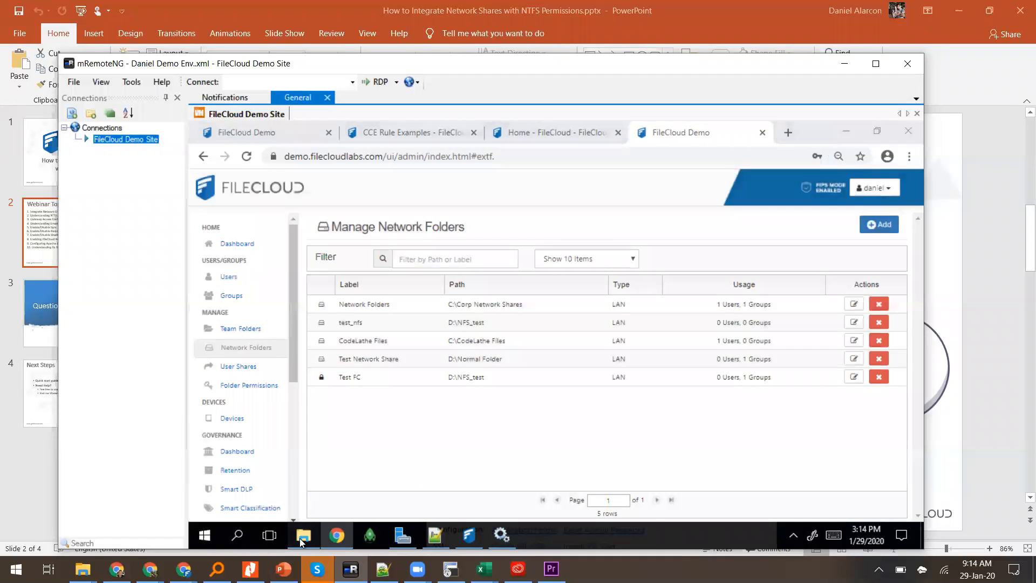
Step: Review NFS_test's Security permissions on drive D:, including the Users group, and cancel without changes
key("alt+Tab")
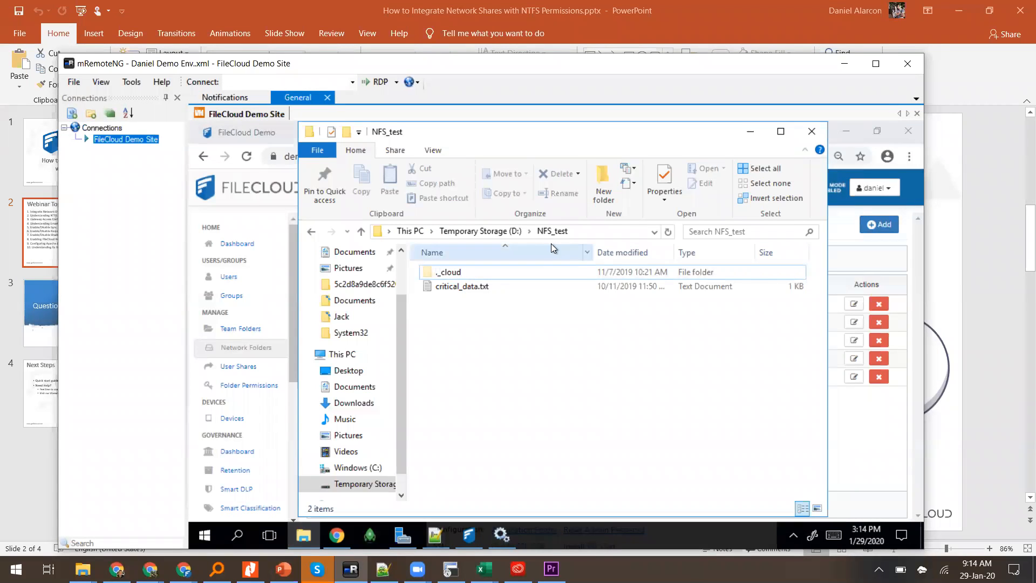
left_click(512, 232)
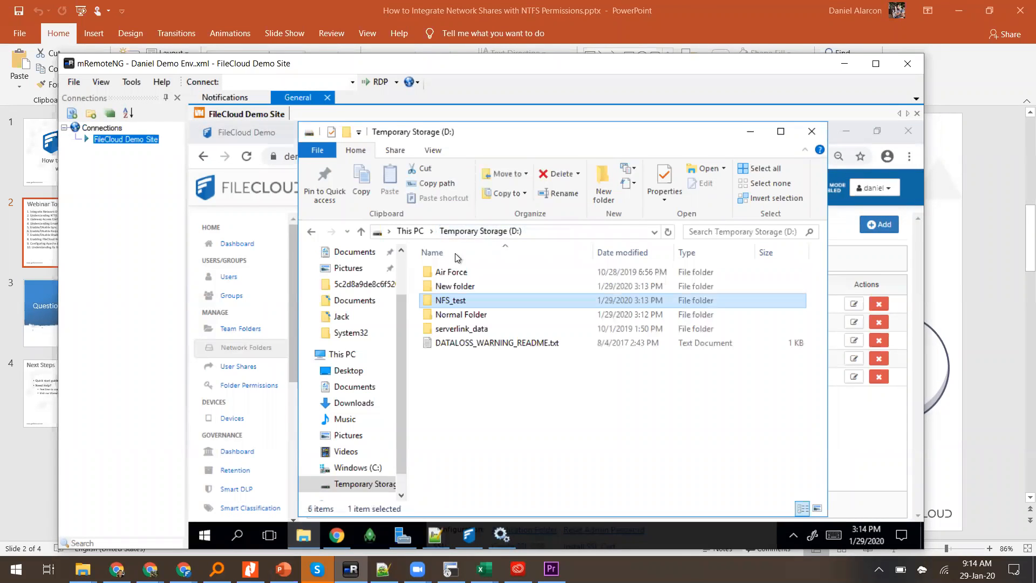
right_click(441, 301)
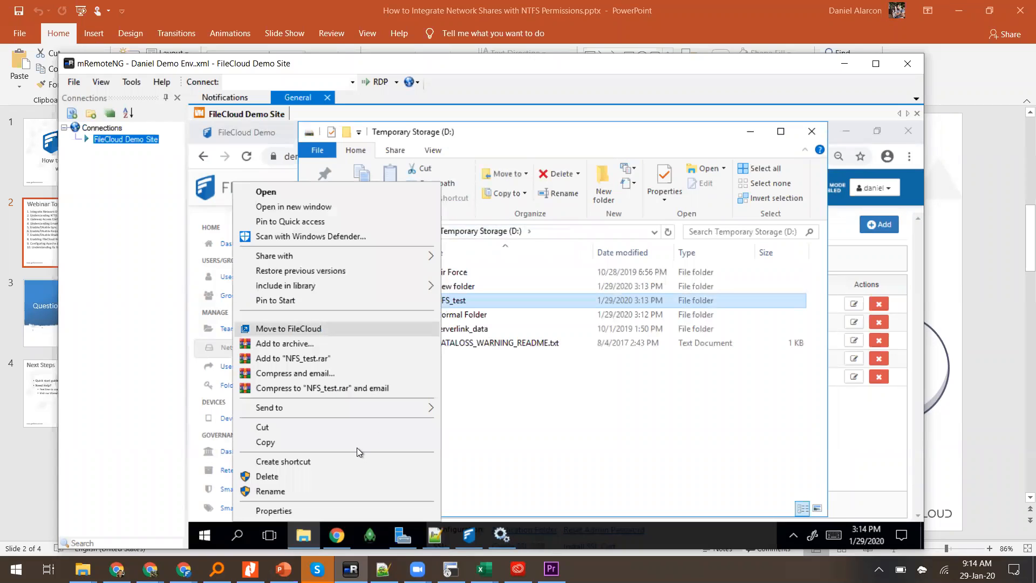
left_click(313, 507)
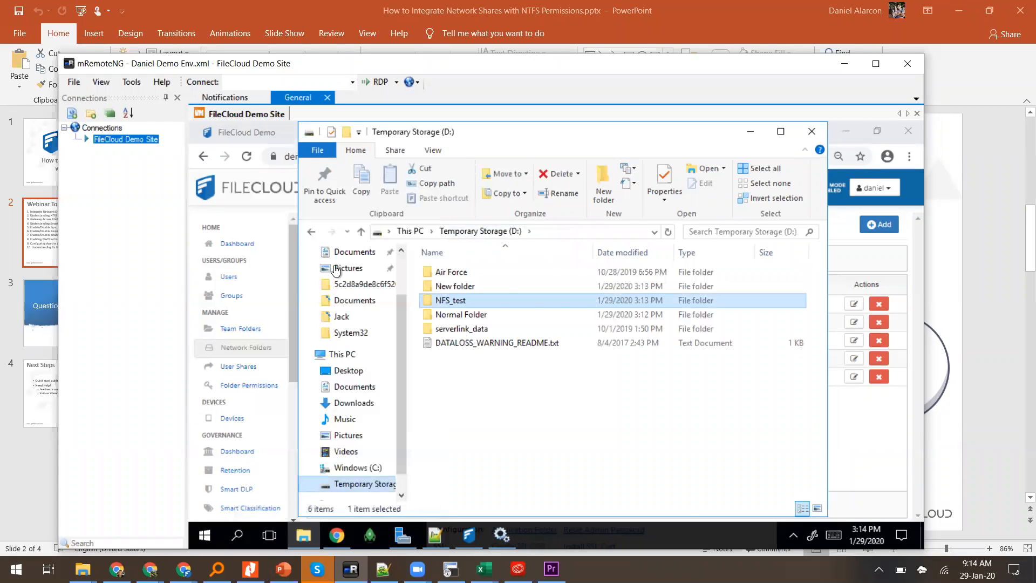
left_click(536, 224)
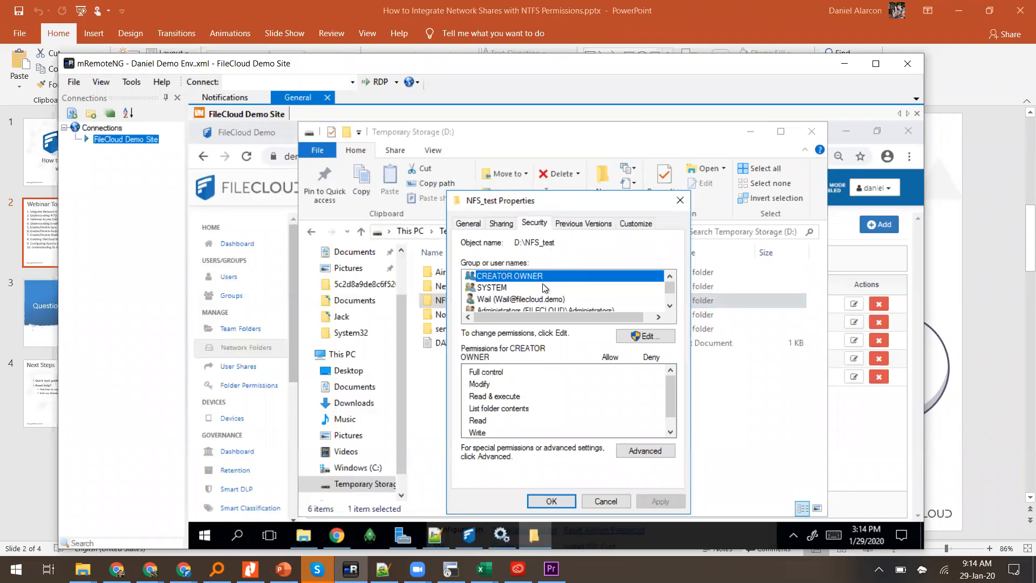
left_click(528, 301)
key("Down")
key("Down")
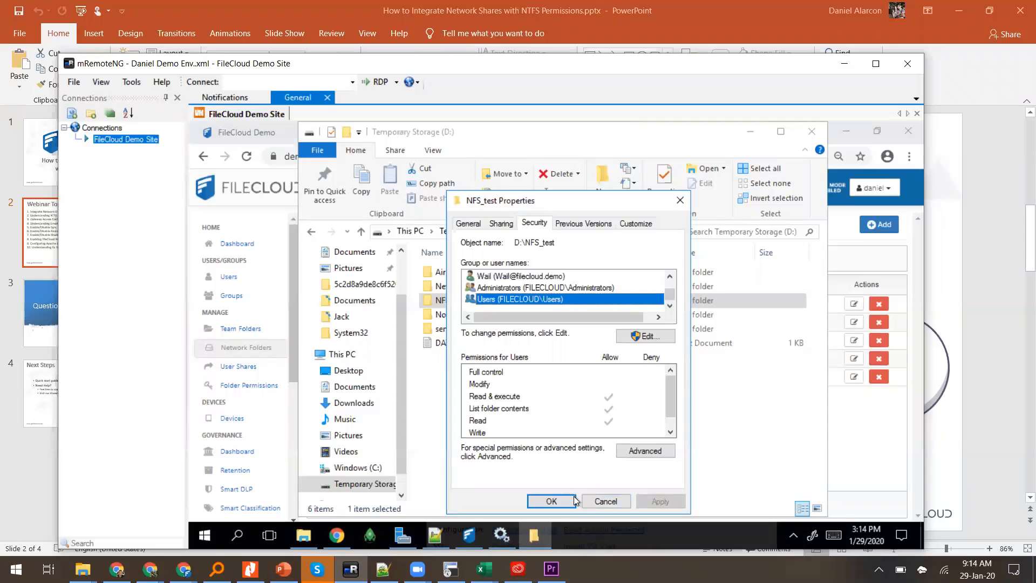
left_click(591, 500)
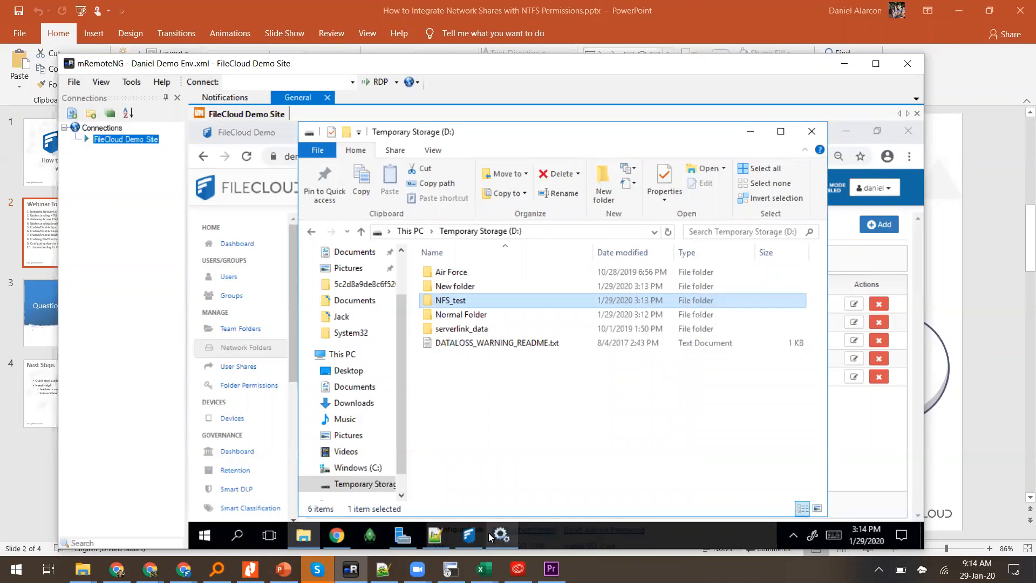
Step: Start adding a network folder, cancel it, and go to the Manage Users list
left_click(337, 535)
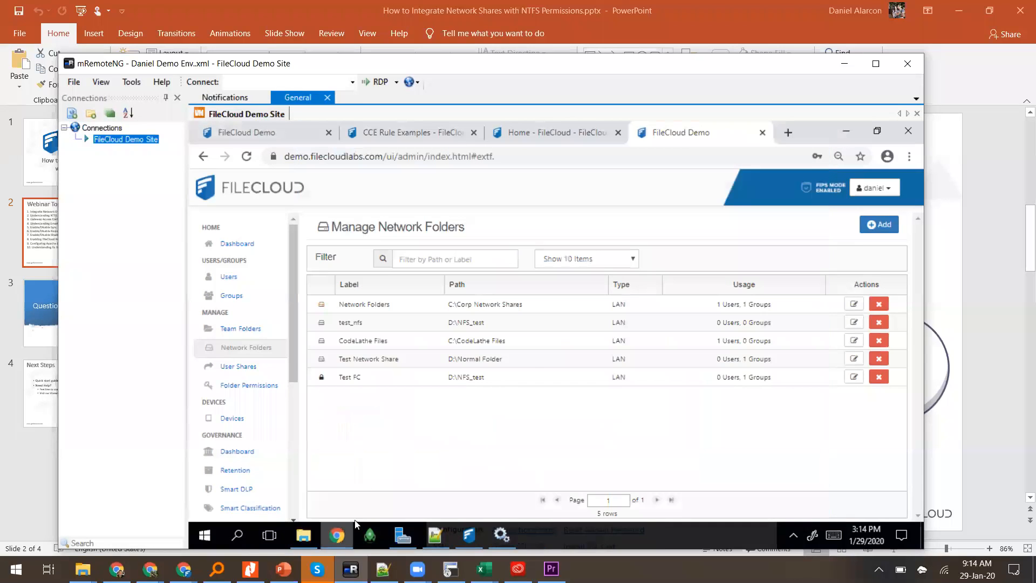
left_click(879, 227)
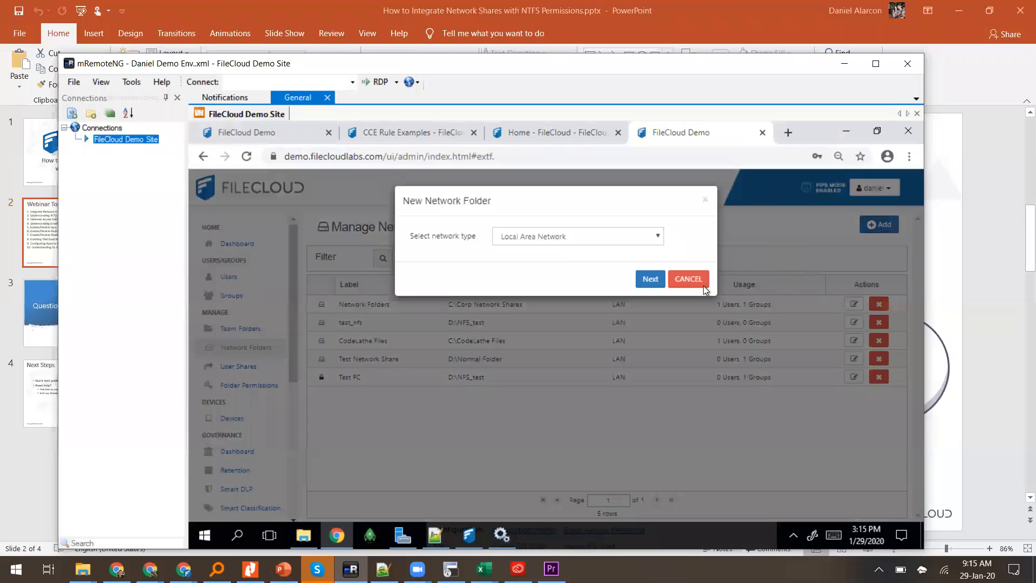
left_click(701, 286)
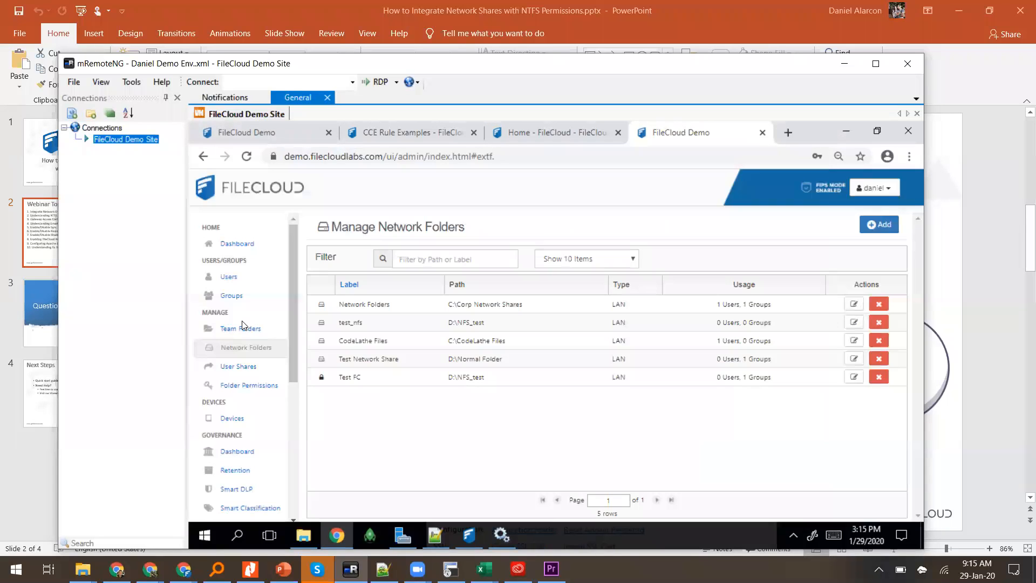
left_click(229, 282)
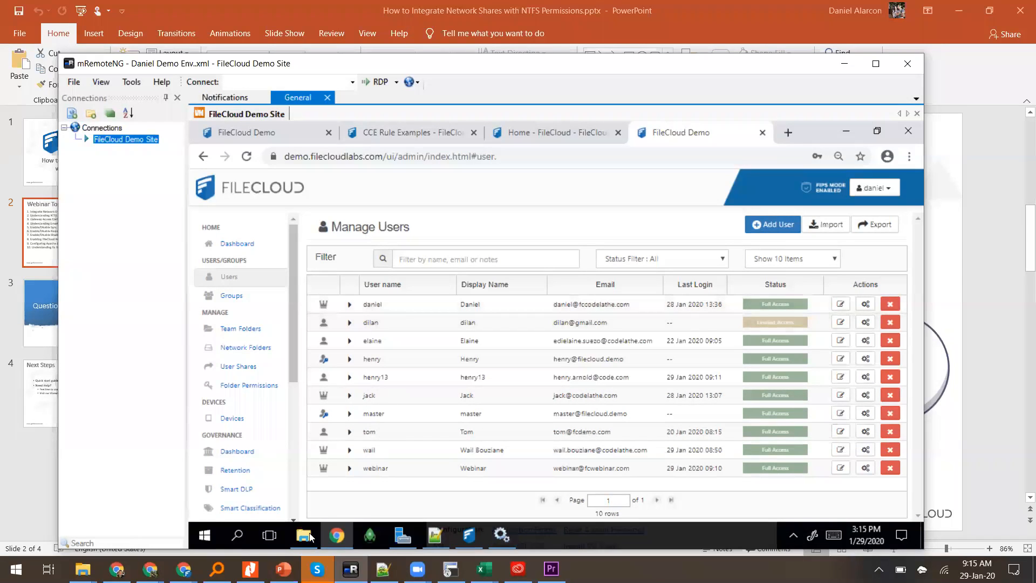
Step: Create a folder named smartfolder on drive D: and open it
right_click(490, 407)
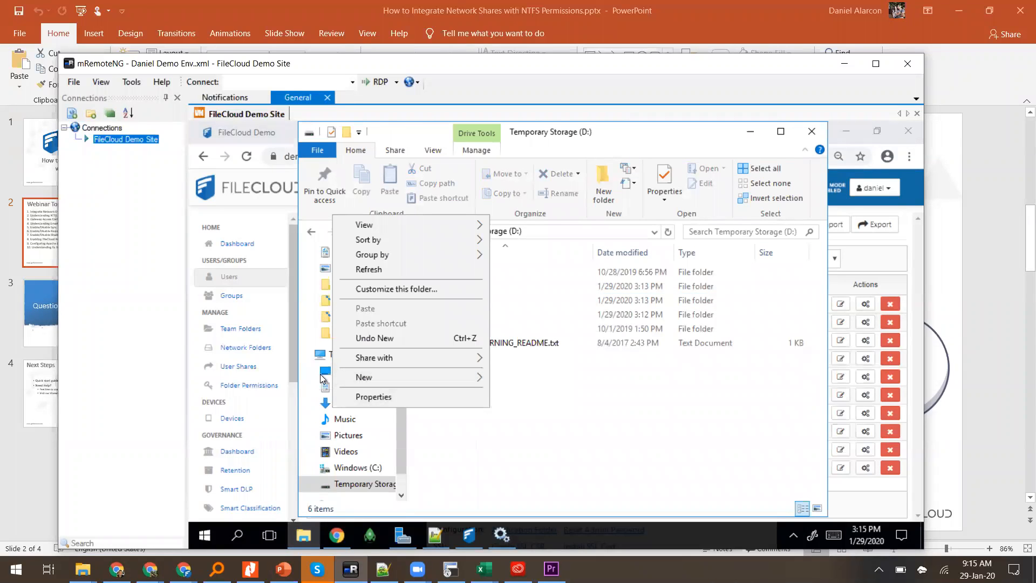
mouse_move(348, 378)
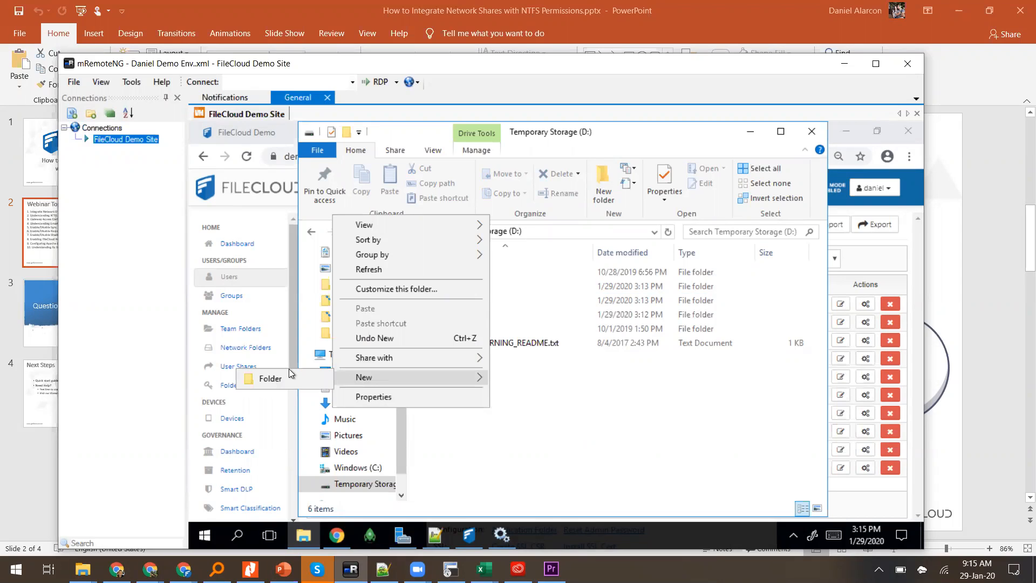
left_click(290, 371)
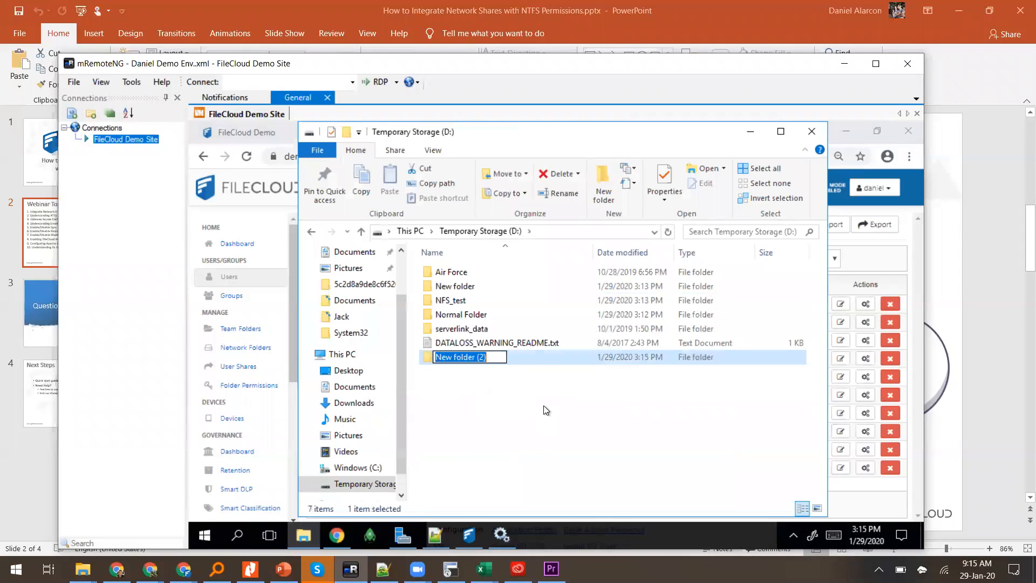
type("smart")
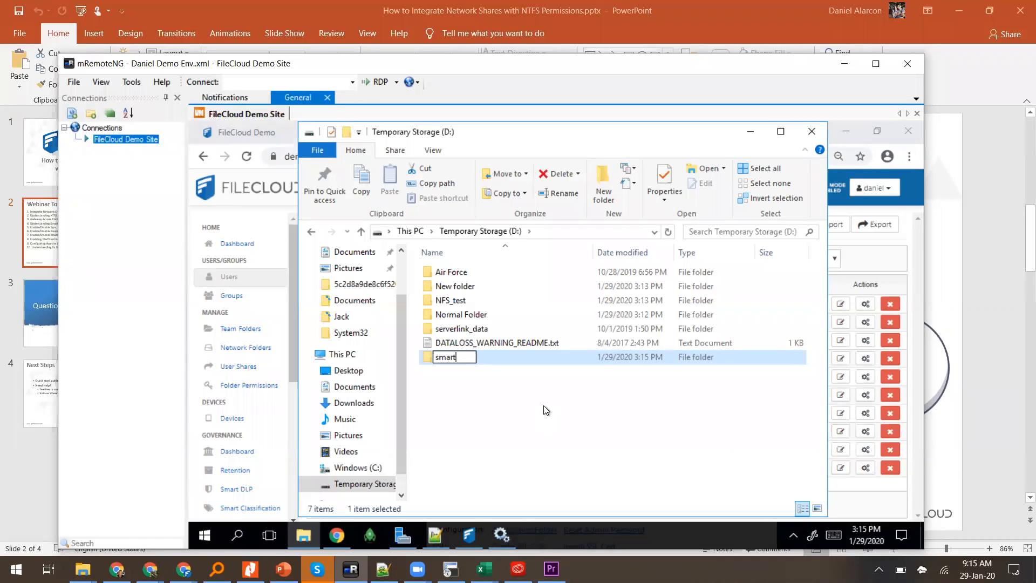
type("folder")
key("Return")
key("Return")
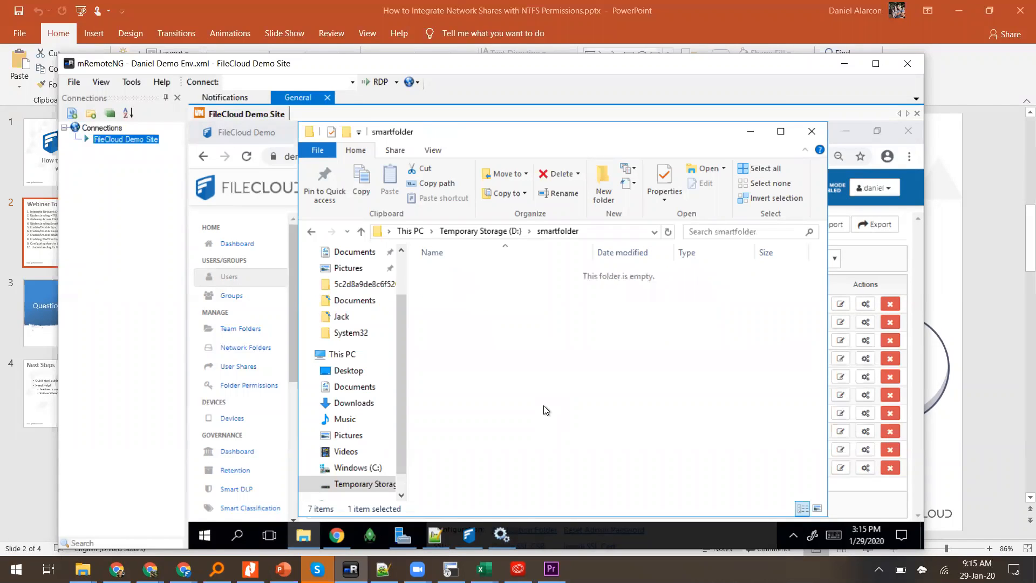
Step: Inside smartfolder, create a subfolder named after the admin user, then return to the FileCloud users page
right_click(543, 406)
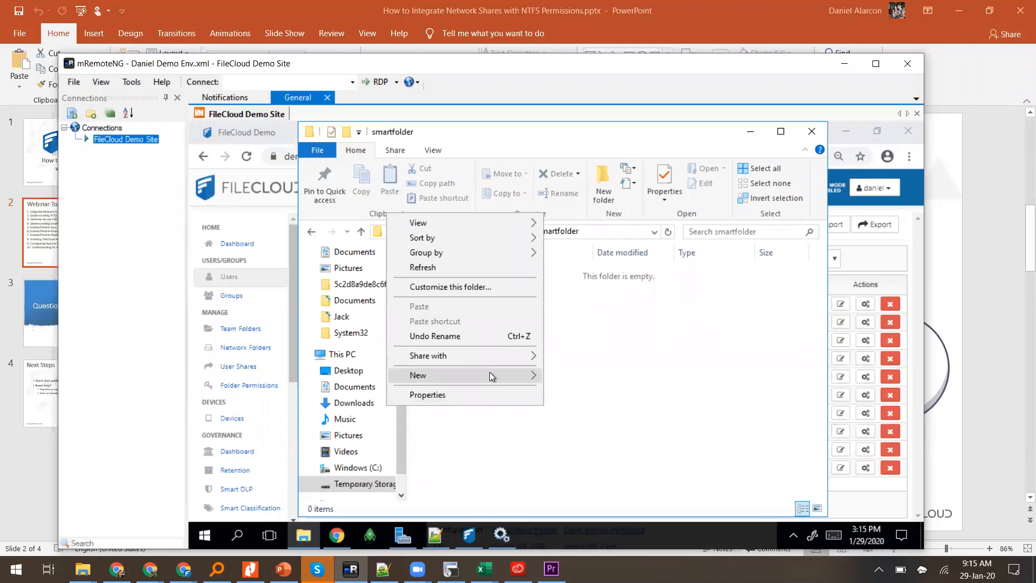
mouse_move(490, 375)
left_click(582, 192)
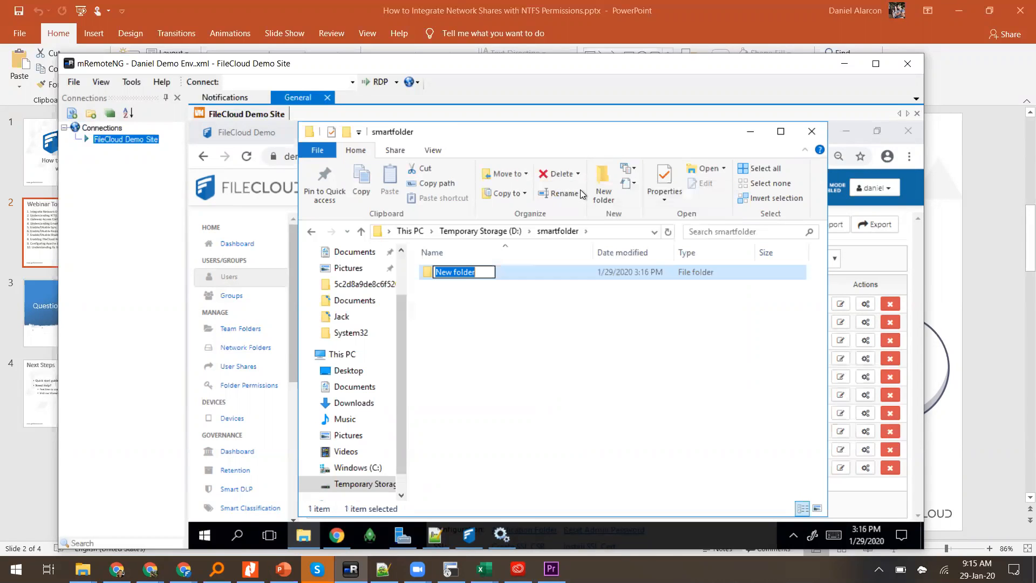
type("daniel")
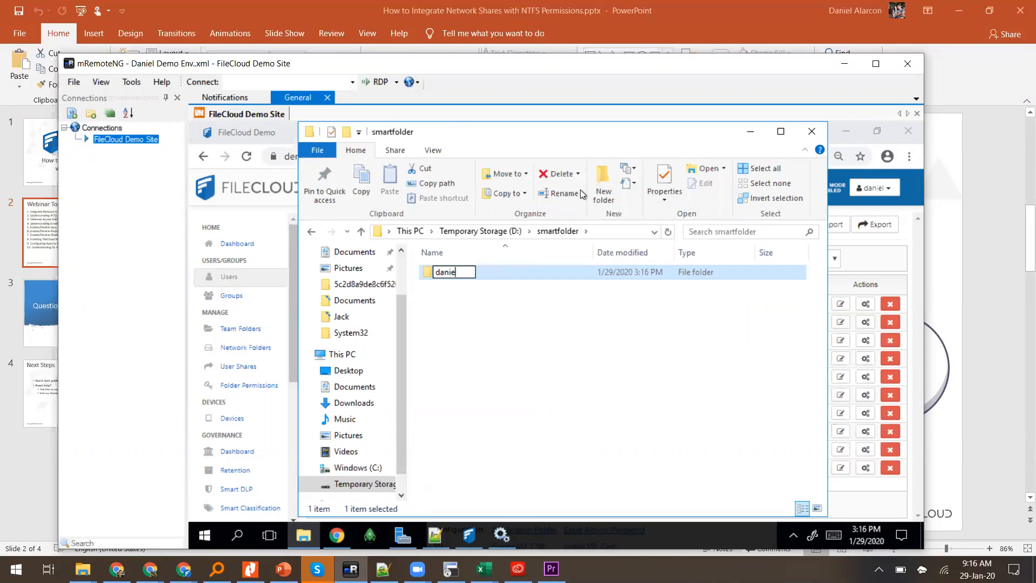
key("Return")
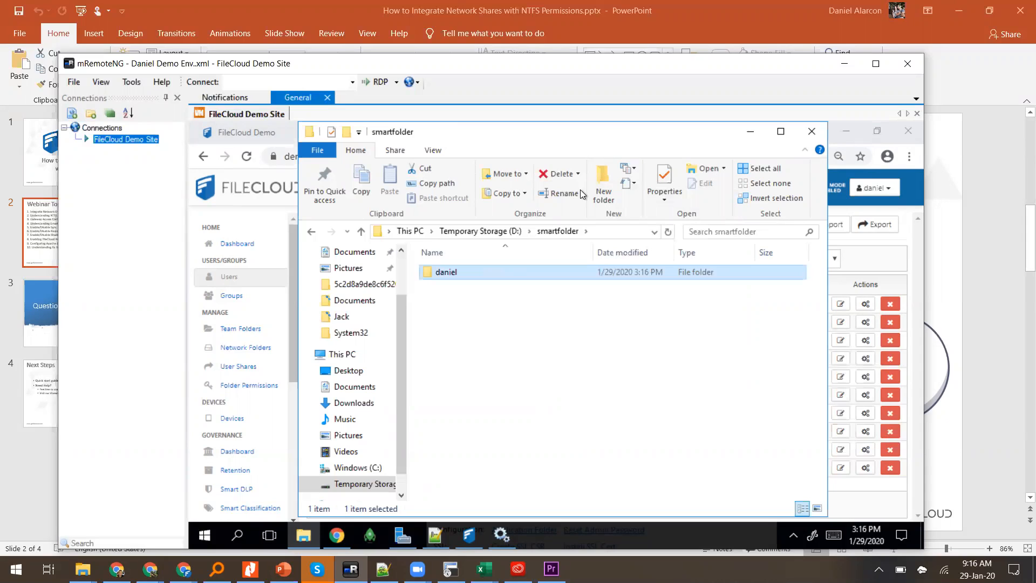
right_click(507, 325)
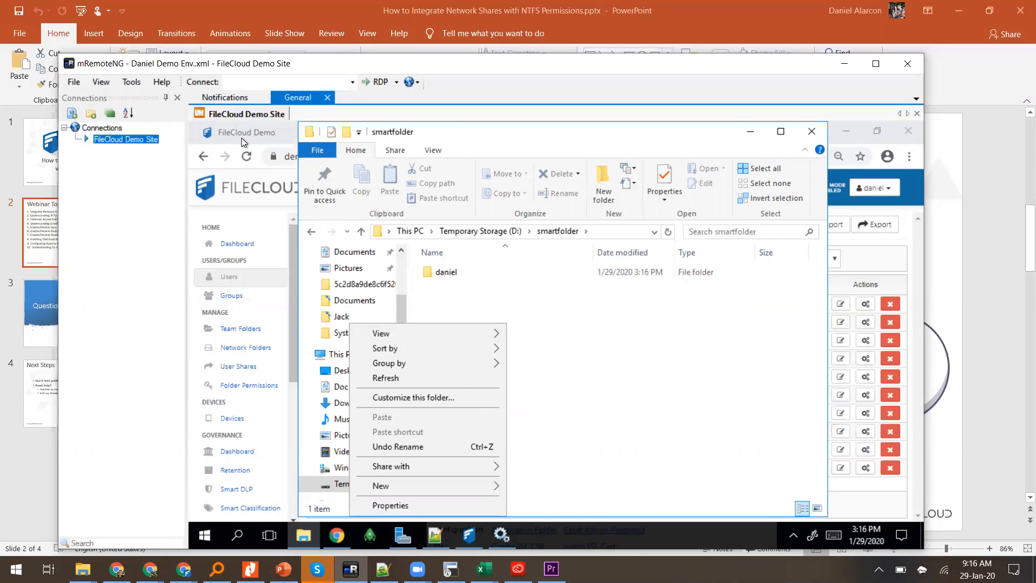
left_click(289, 219)
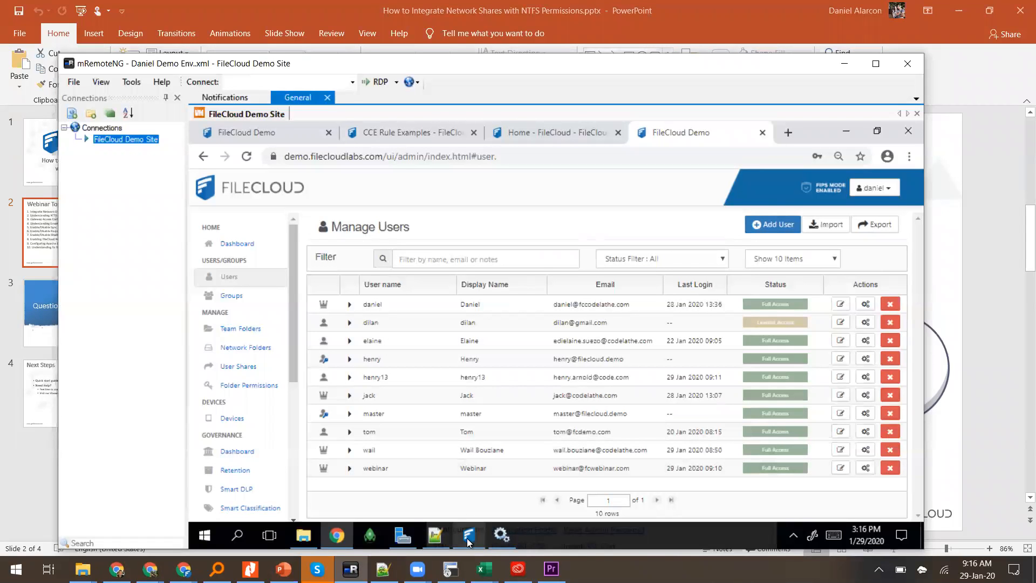
Step: Add a second subfolder named after another user in smartfolder, then open the first user's subfolder
mouse_move(475, 538)
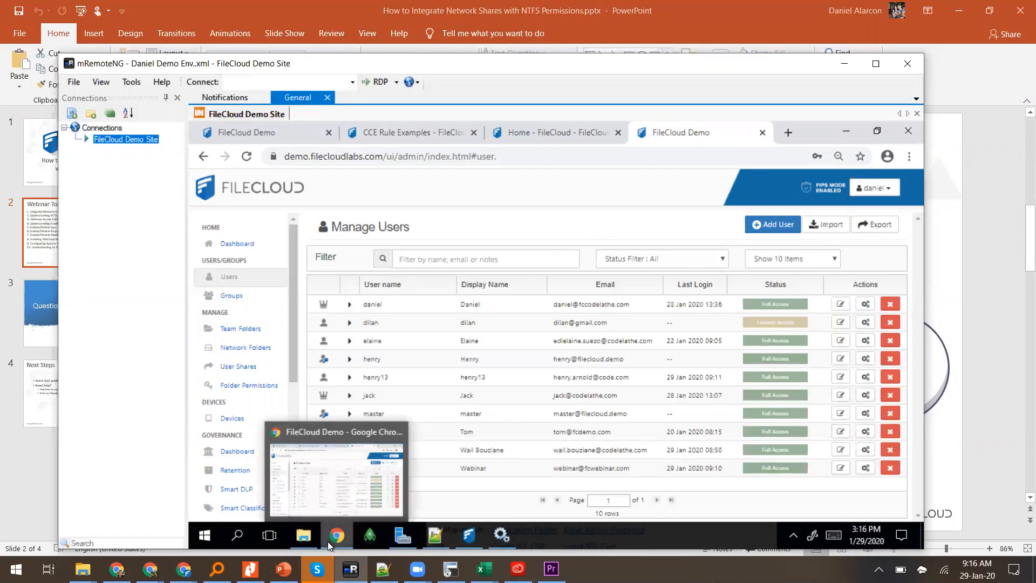
left_click(304, 536)
right_click(512, 309)
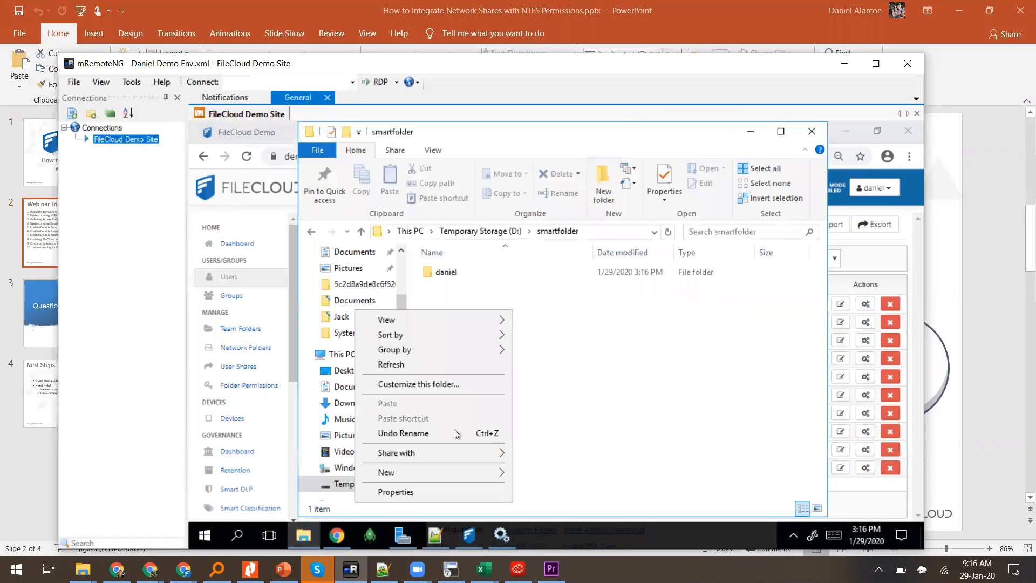
mouse_move(454, 473)
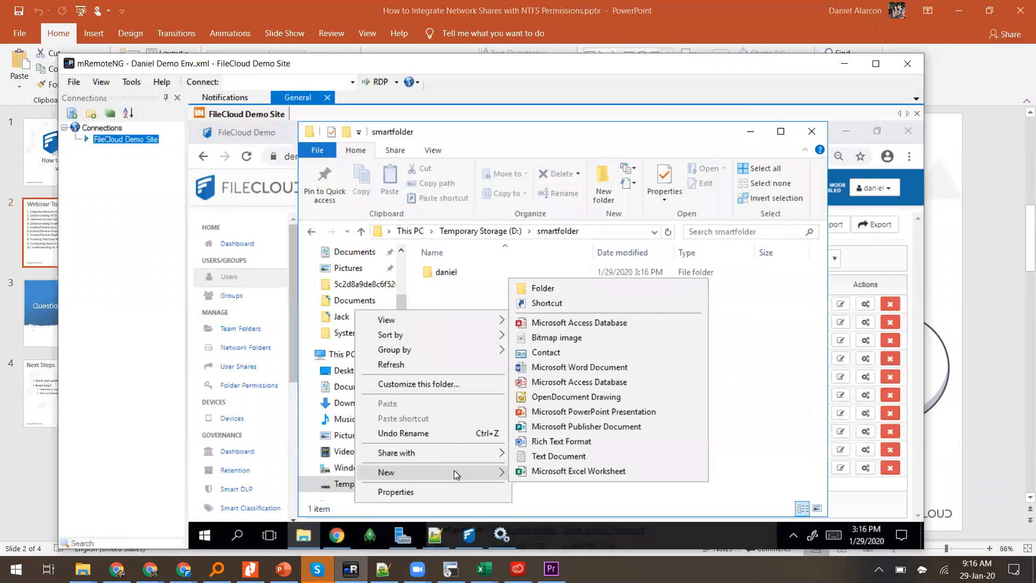
left_click(556, 286)
type("elaine")
key("Return")
key("Up")
key("Return")
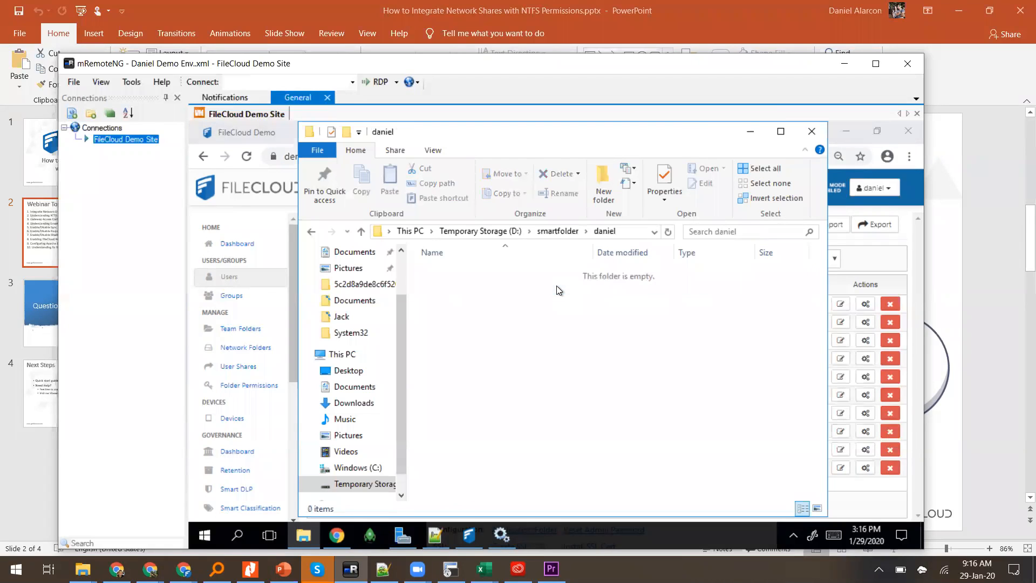
Step: Create test_file.txt there, type 'asdadasdassd' into it in Notepad, and save it
right_click(559, 305)
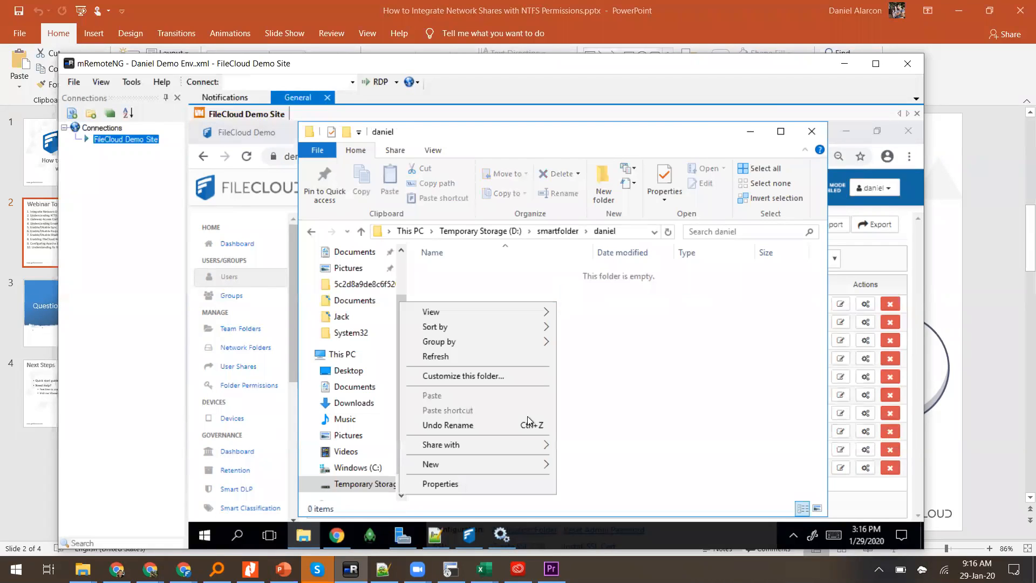
mouse_move(527, 468)
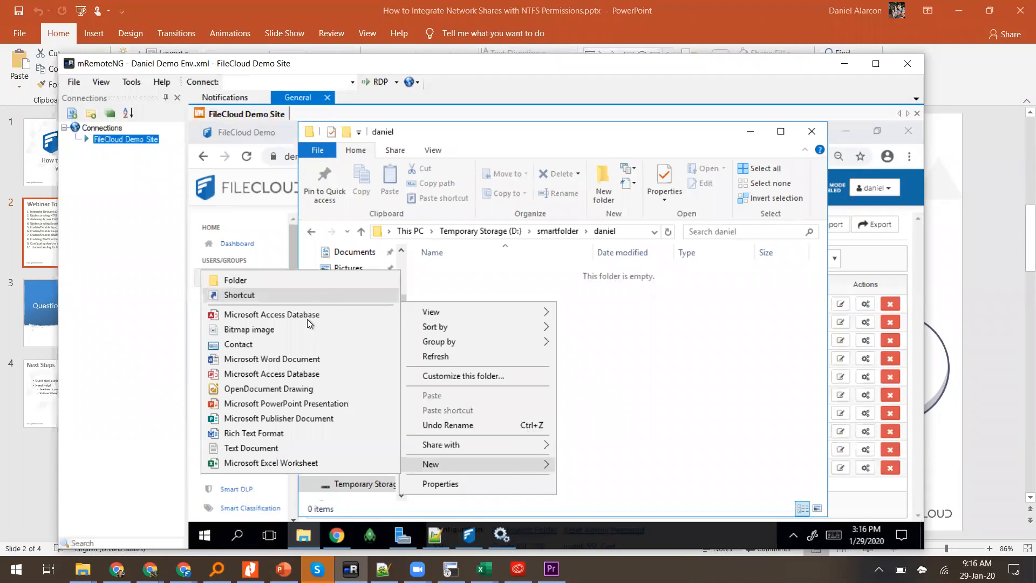
left_click(277, 448)
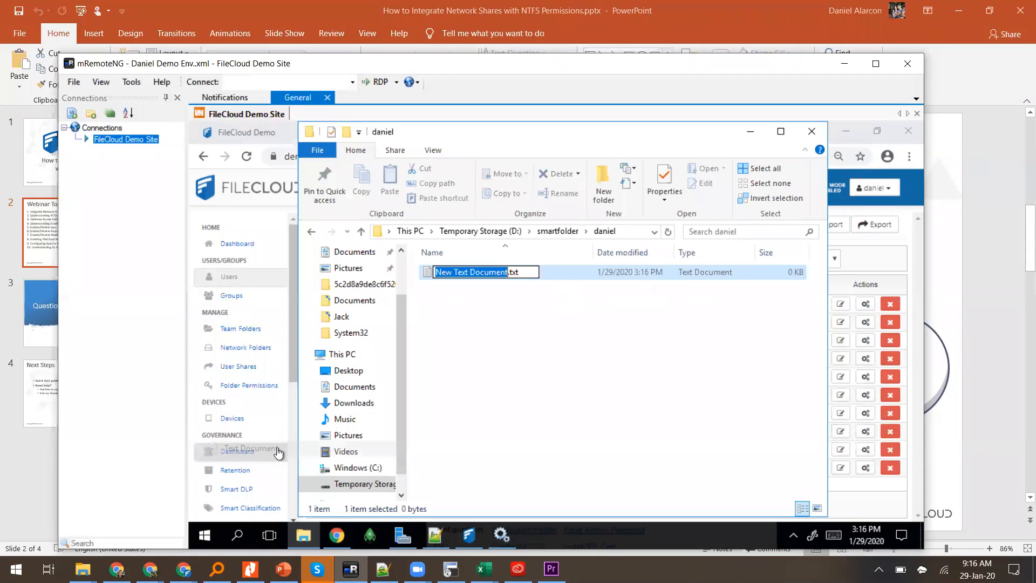
type("test")
type("_file")
key("Return")
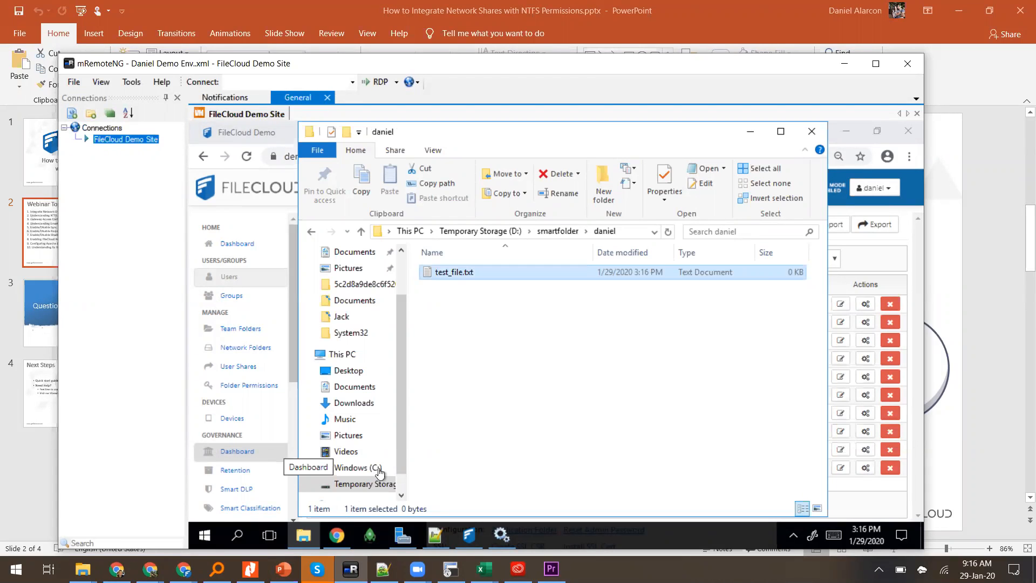
key("Return")
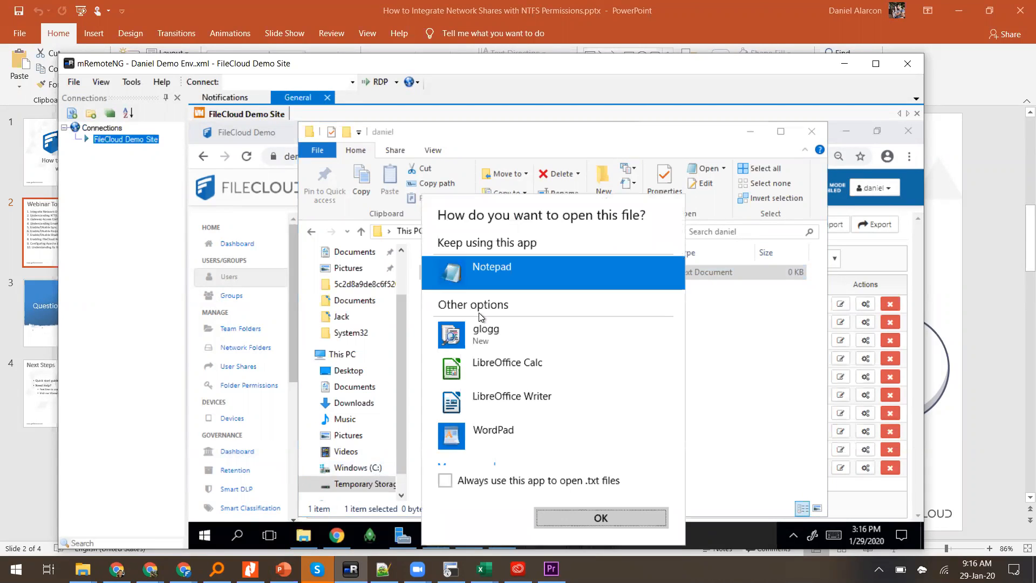
key("Return")
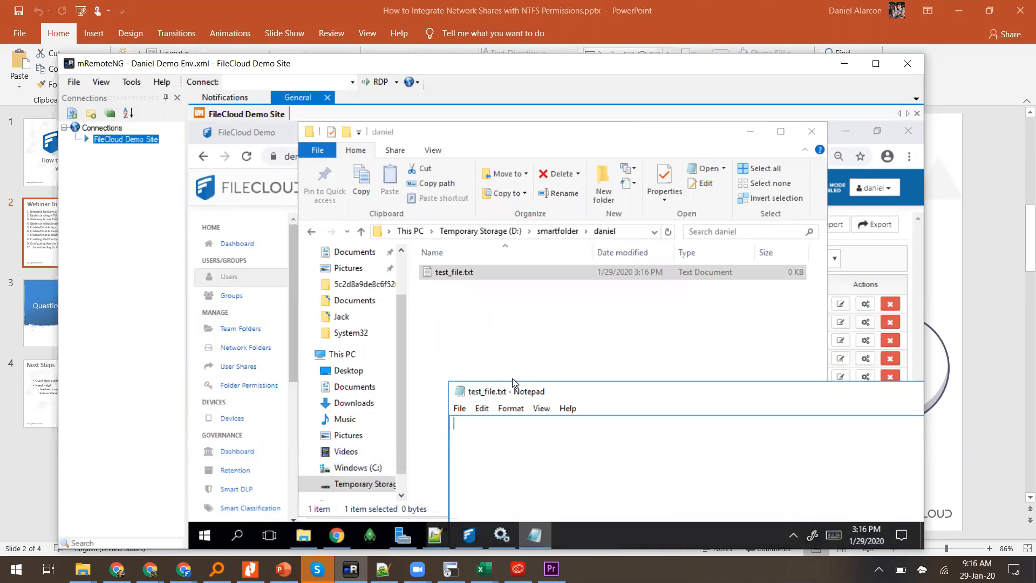
type("asdadasdassd")
left_click_drag(518, 393, 397, 388)
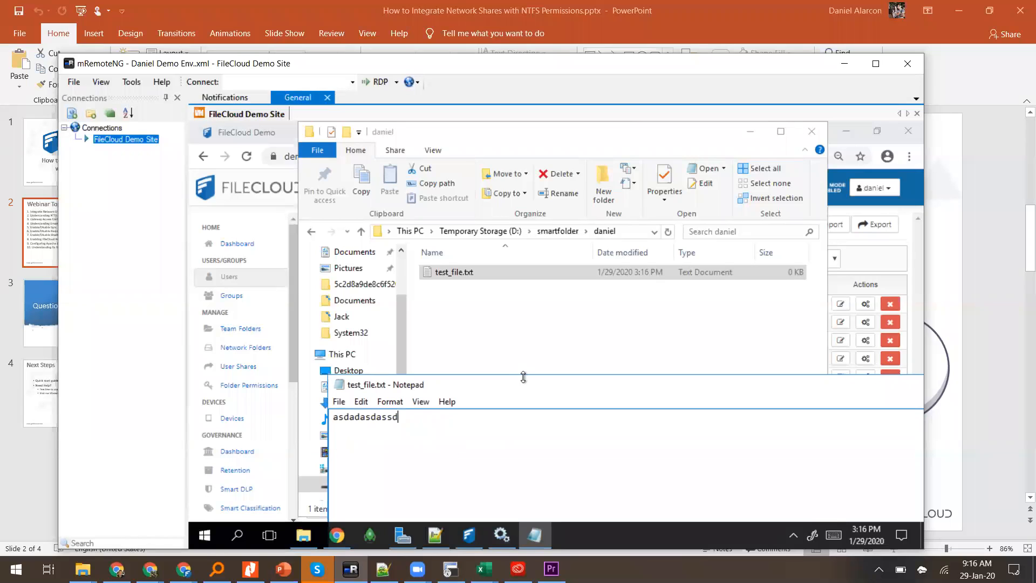
left_click_drag(826, 385, 607, 378)
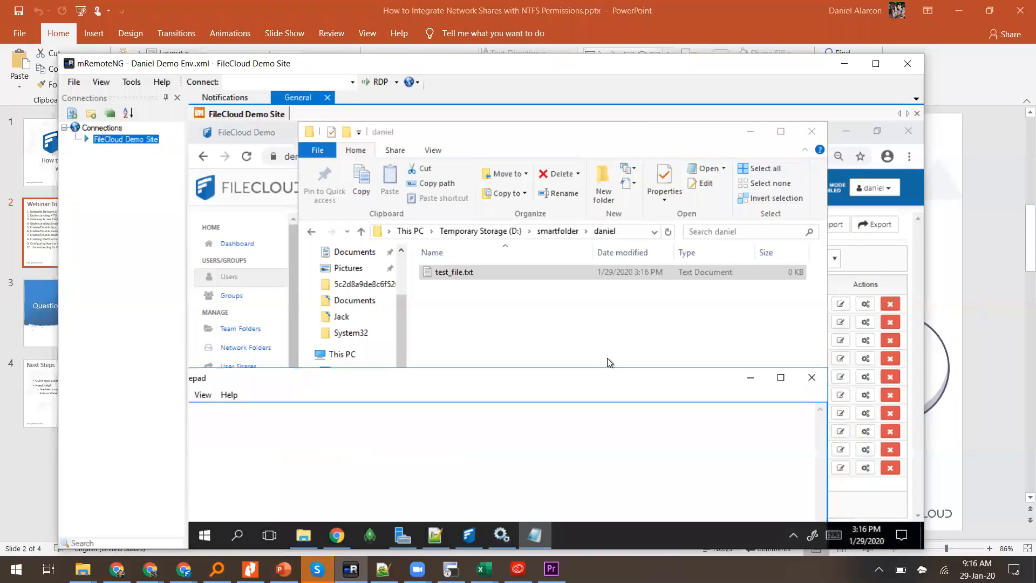
left_click(812, 378)
left_click(519, 336)
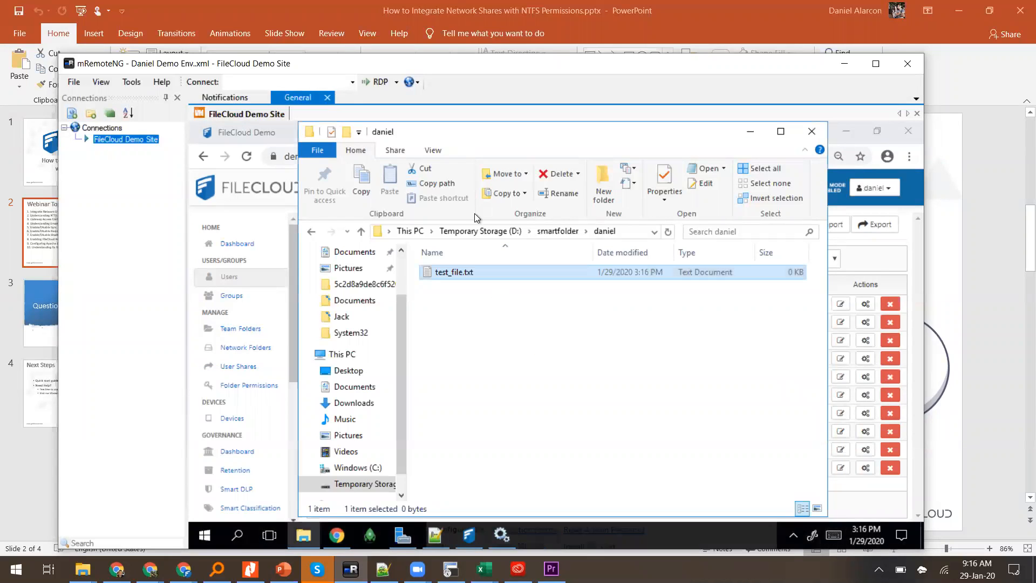
left_click(558, 231)
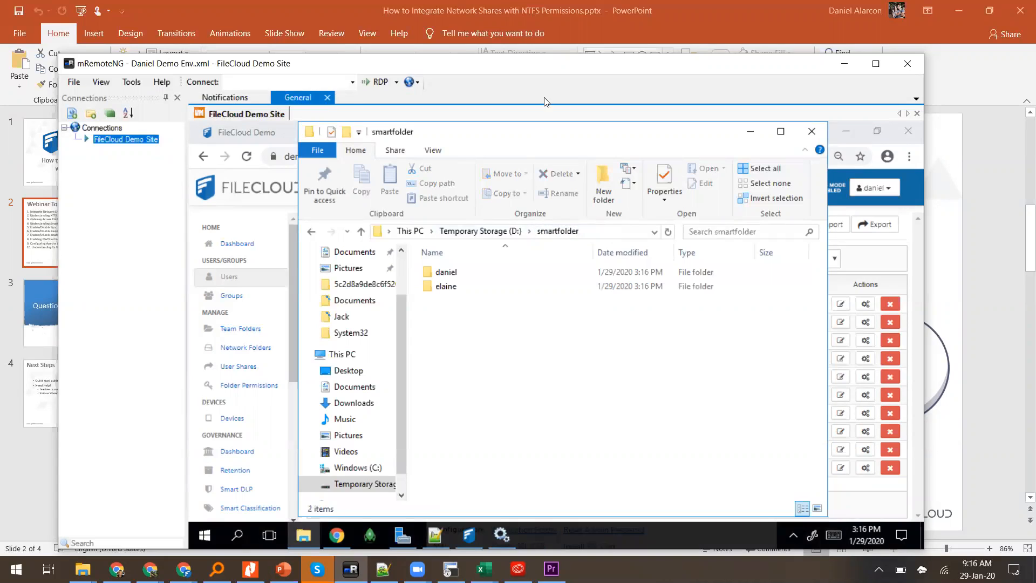
Step: Select the D:\smartfolder path in Explorer's address bar, then return to the FileCloud admin page
left_click(607, 232)
key("ctrl+c")
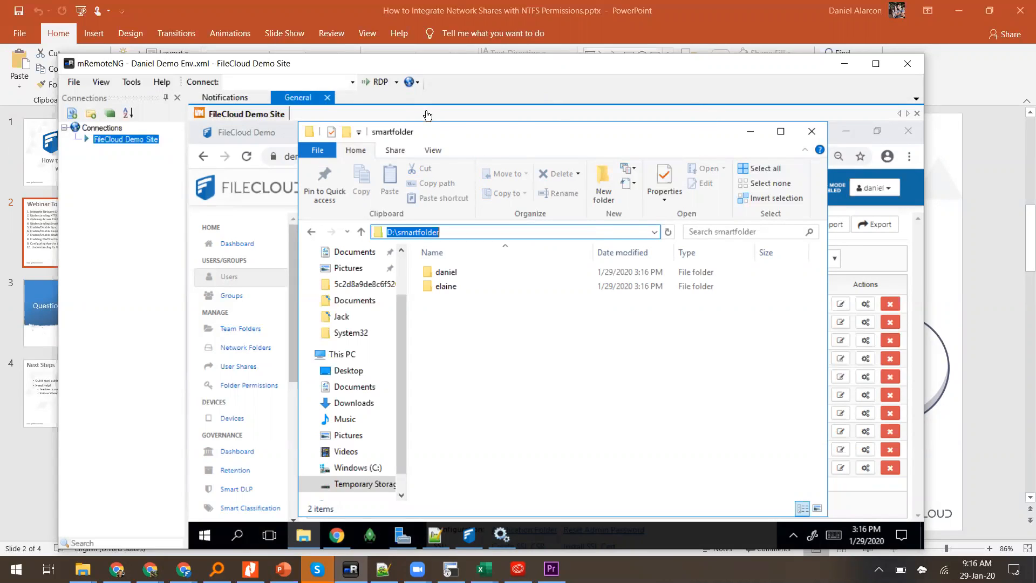
left_click(807, 135)
Step: Start a new LAN network folder named Smart
left_click(210, 348)
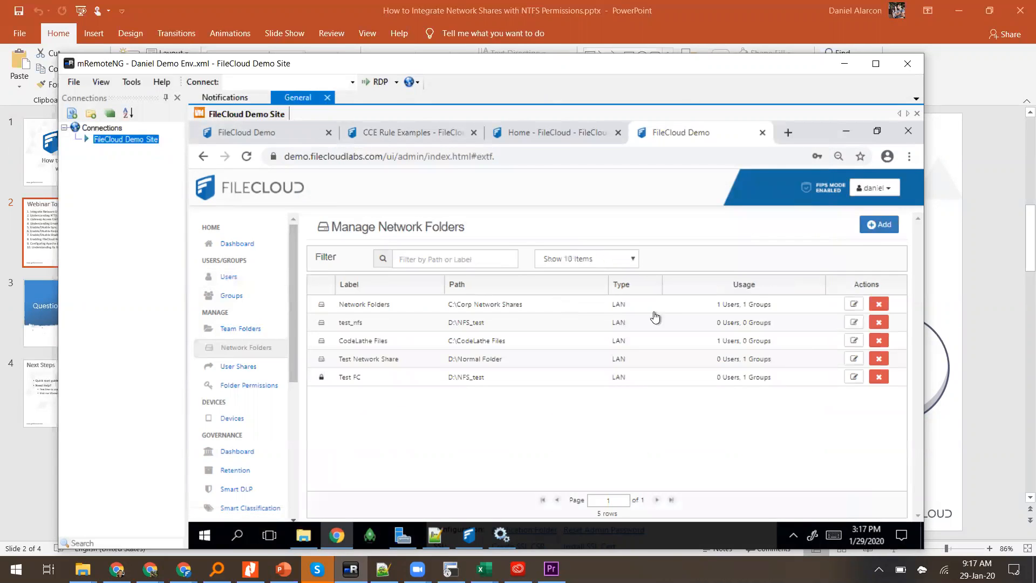
left_click(876, 225)
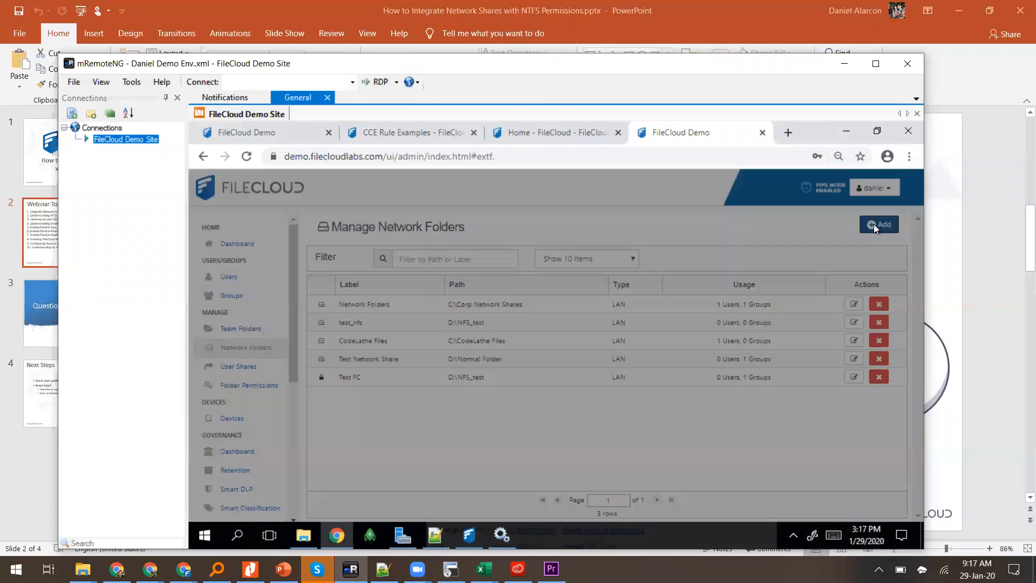
left_click(652, 281)
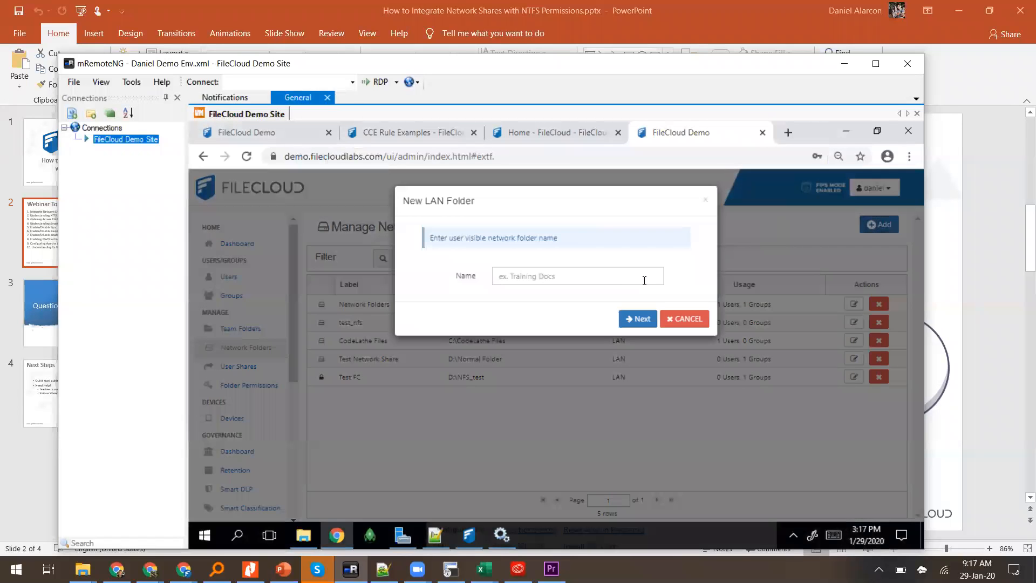
left_click(619, 282)
type("Smart")
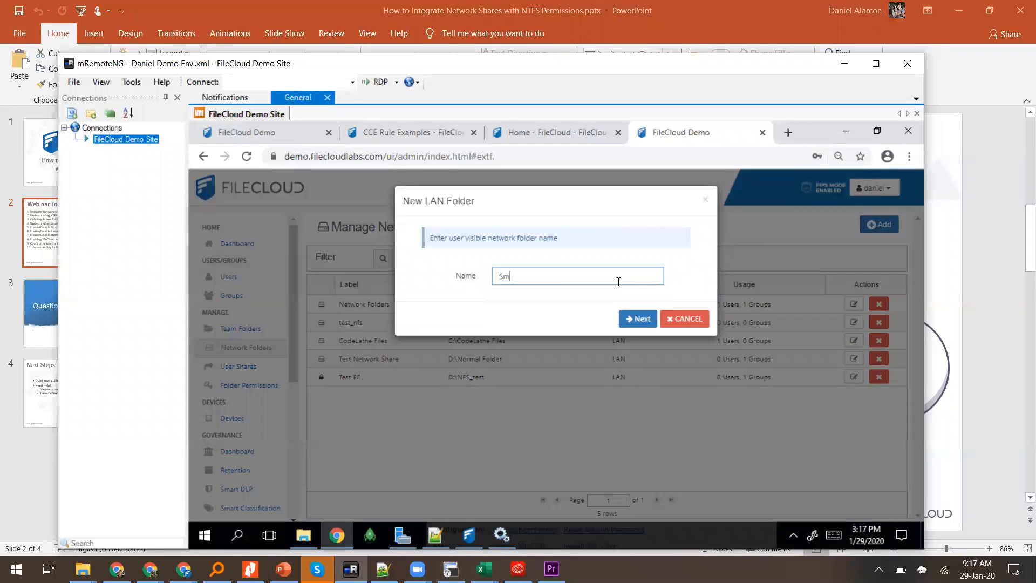
left_click(638, 320)
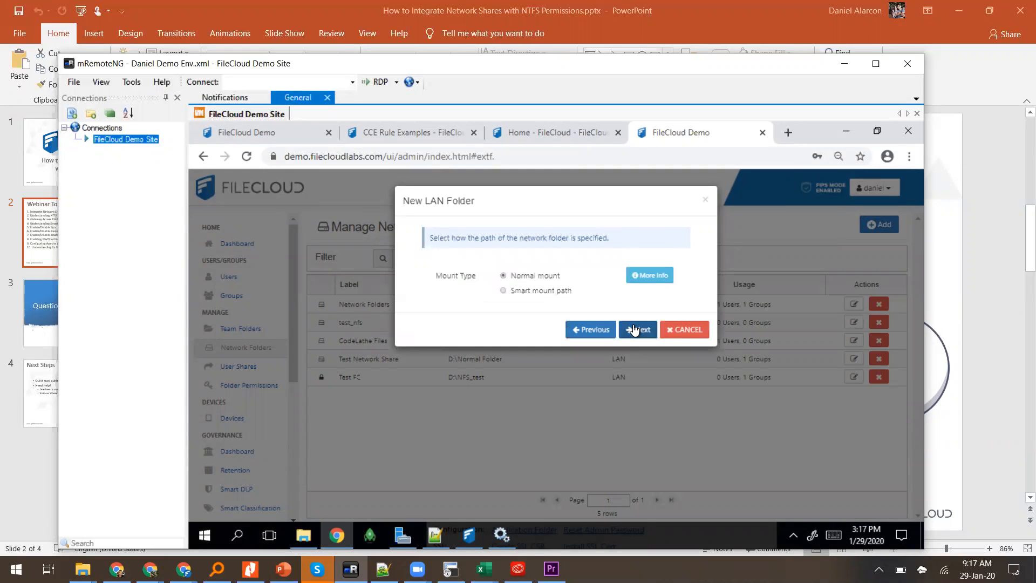
Step: Choose the smart mount type and set its path to D:\smartfolder\%USERID%
left_click(521, 293)
left_click(637, 330)
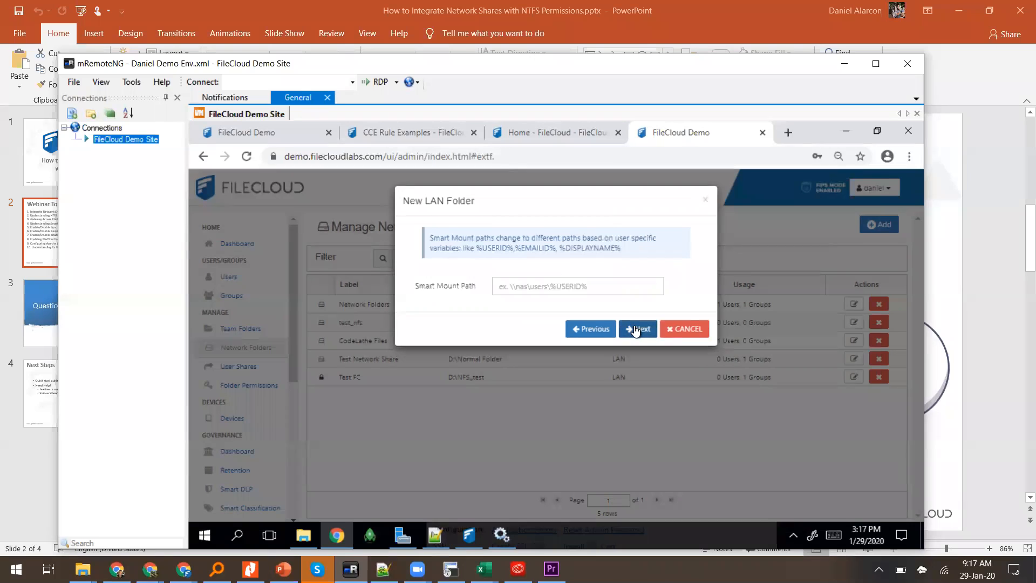
left_click(553, 293)
key("ctrl+v")
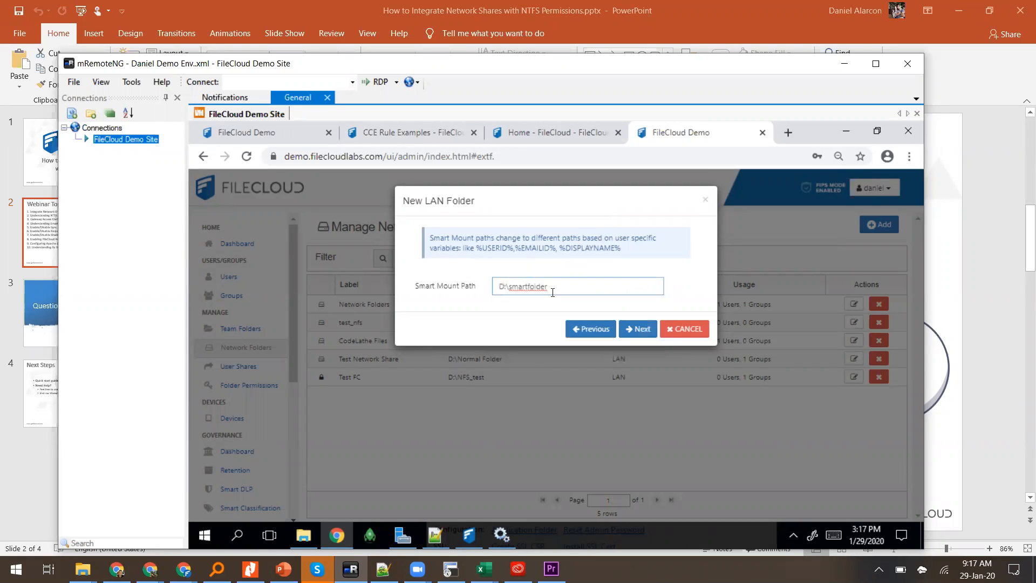
key("ctrl+a")
key("BackSpace")
left_click_drag(476, 250, 519, 247)
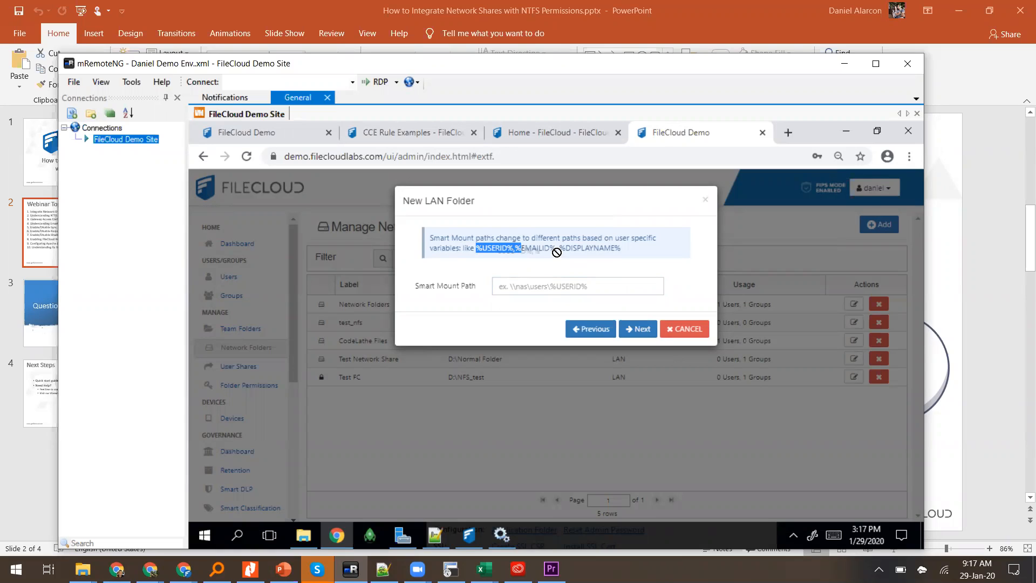
left_click(588, 246)
left_click(528, 287)
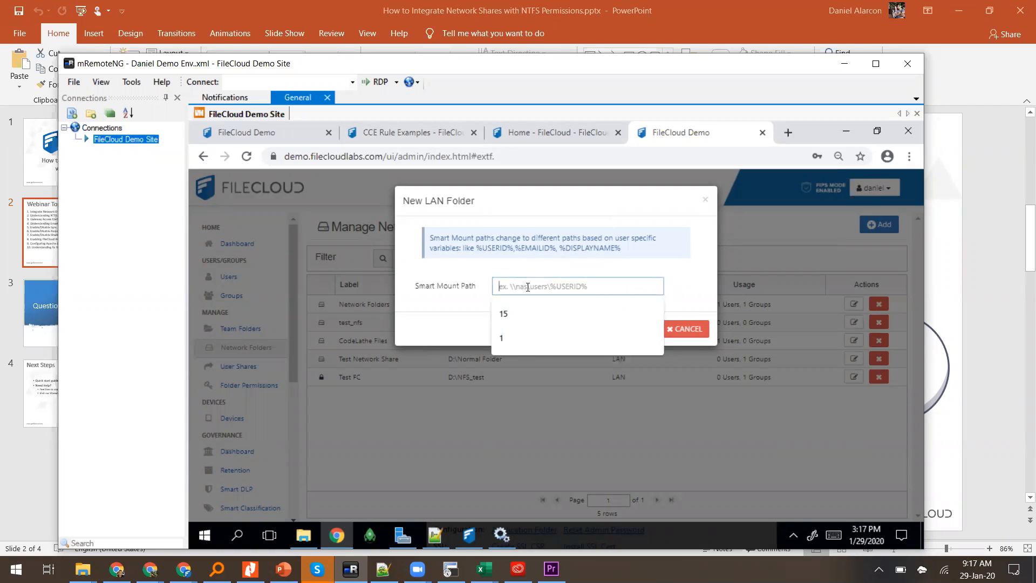
type("D:\\smartfolder\\")
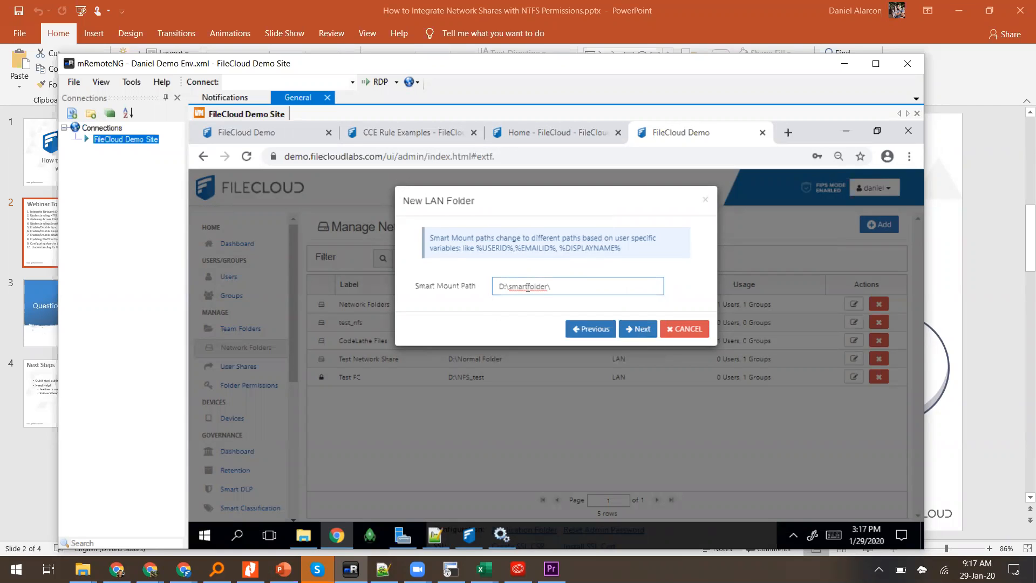
type("%USERID%")
Step: Create the Smart share with assigned permissions, giving the EVERYONE group Full Access
left_click(636, 329)
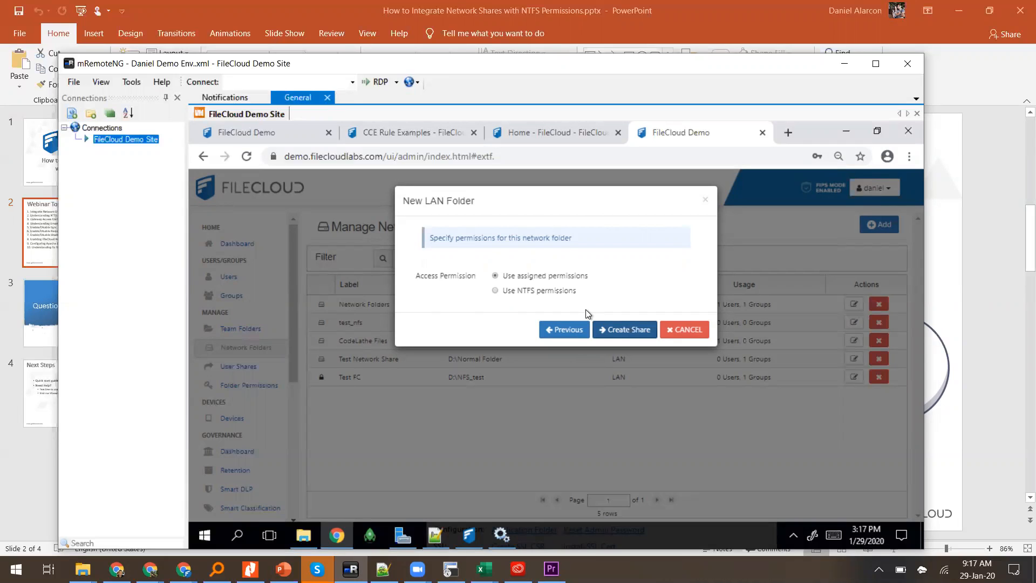
left_click(611, 332)
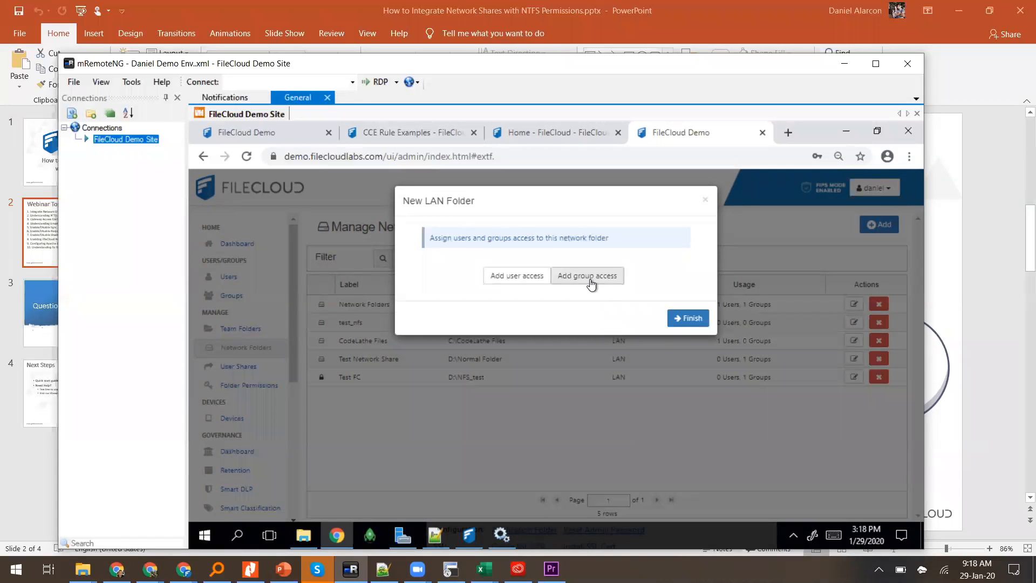
left_click(591, 284)
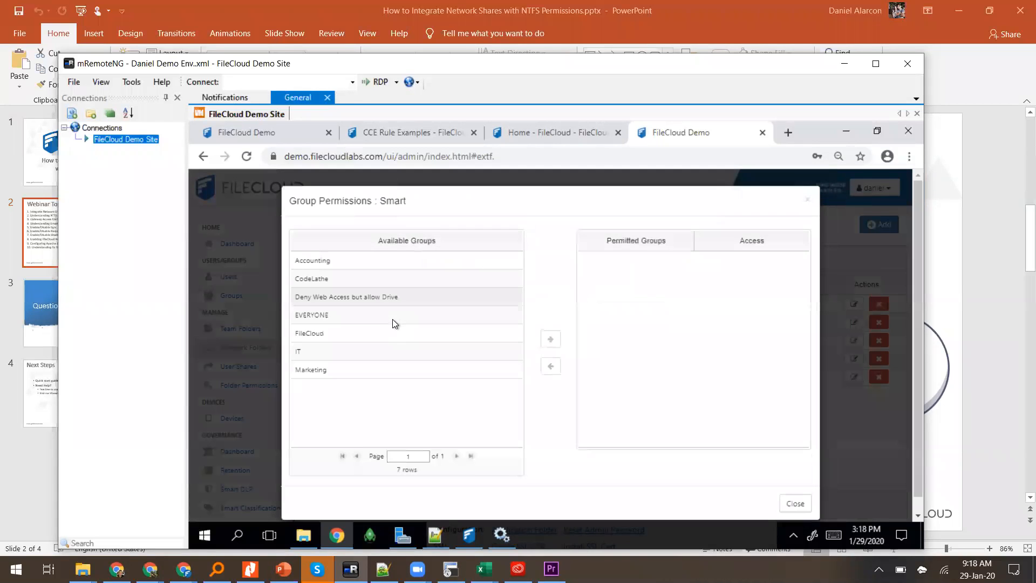
left_click(365, 315)
left_click(551, 339)
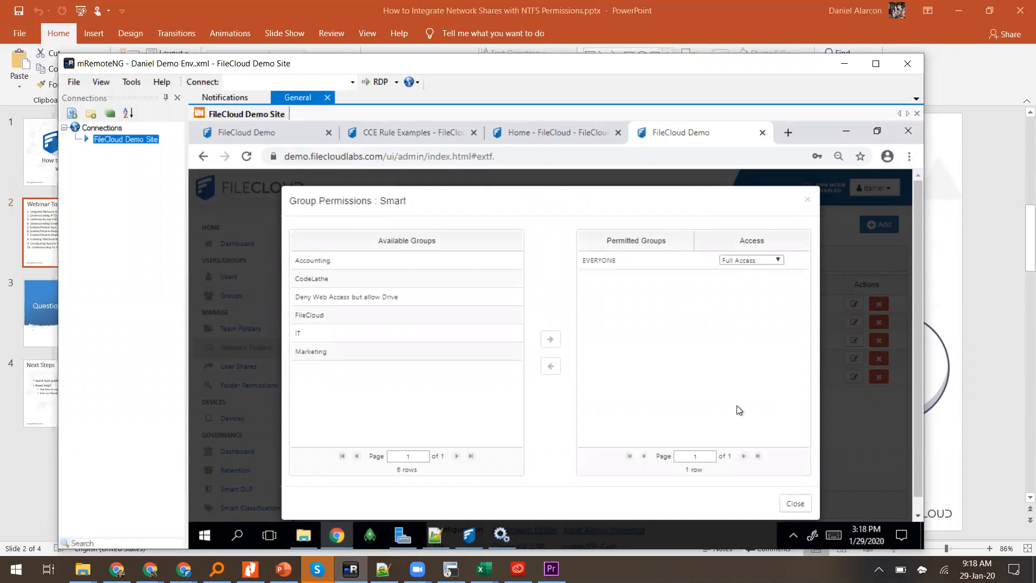
left_click(789, 503)
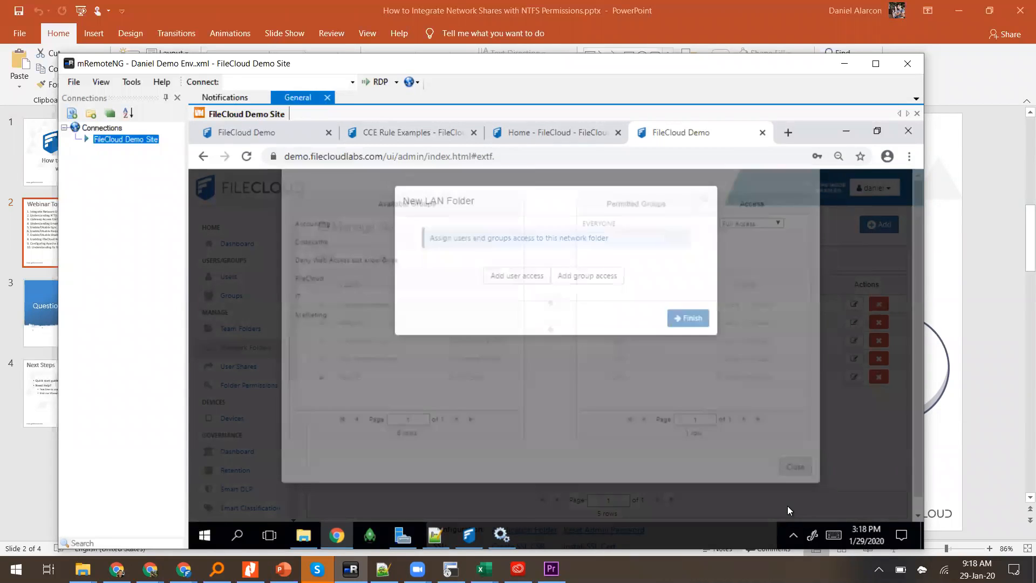
left_click(616, 279)
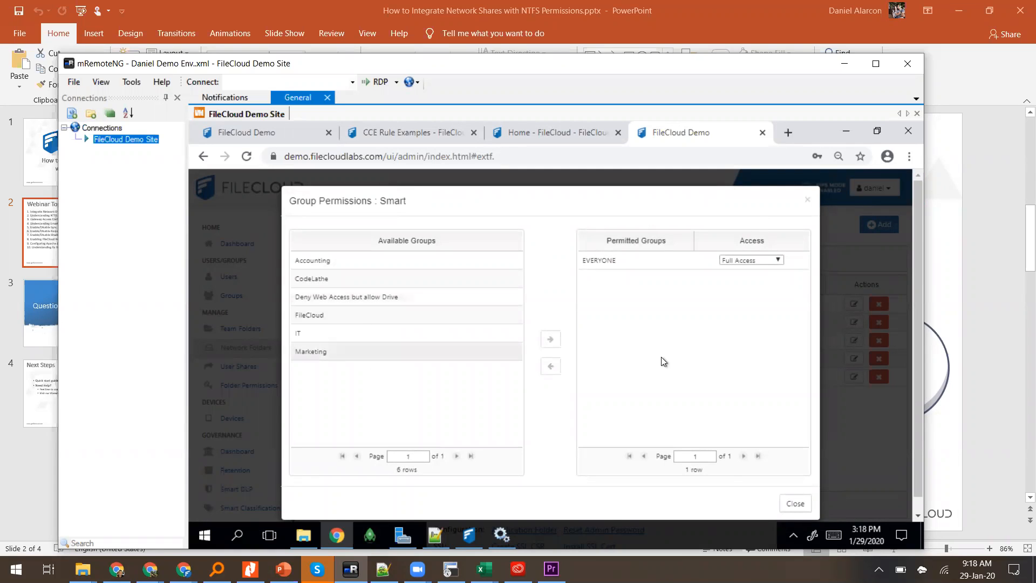
left_click(793, 504)
left_click(678, 319)
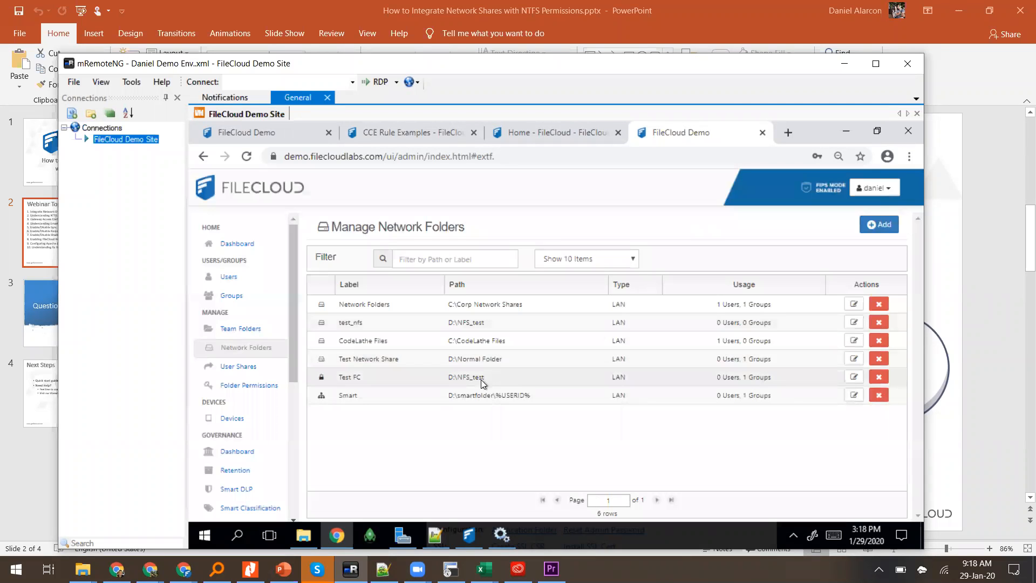
Step: Inspect the new Smart and Test Network Share rows, then open the admin account menu
left_click(481, 391)
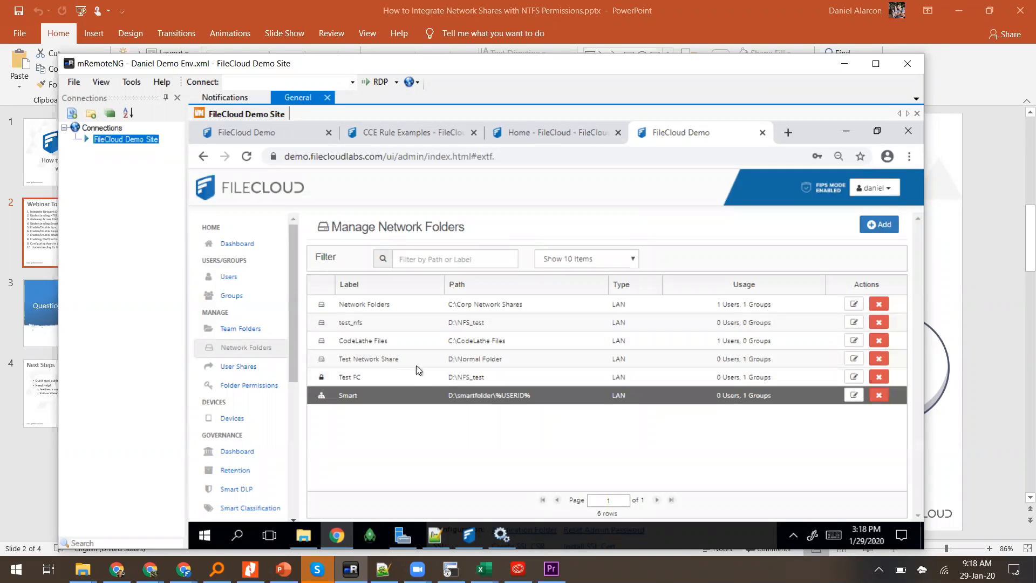
left_click(458, 358)
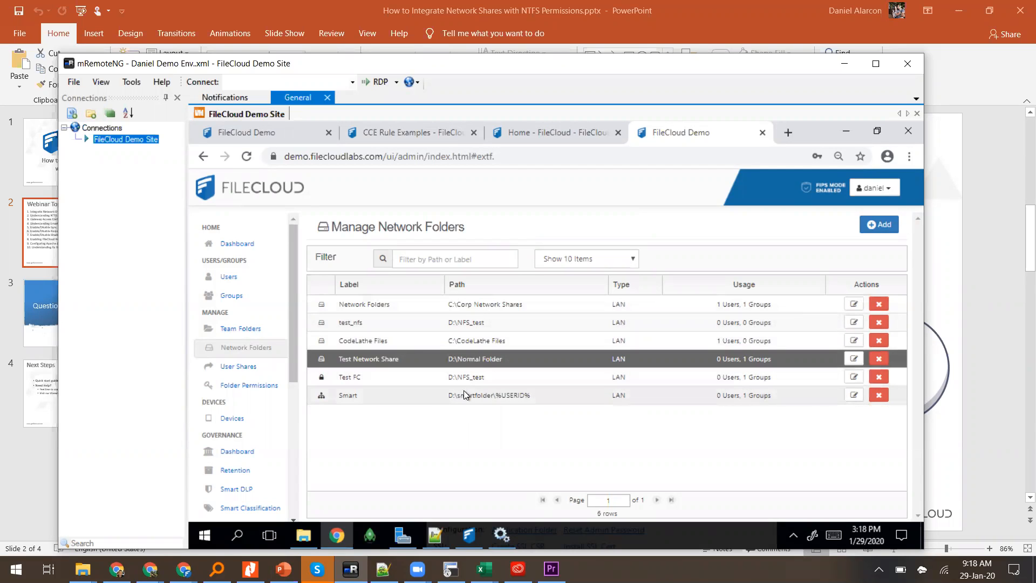
left_click(864, 193)
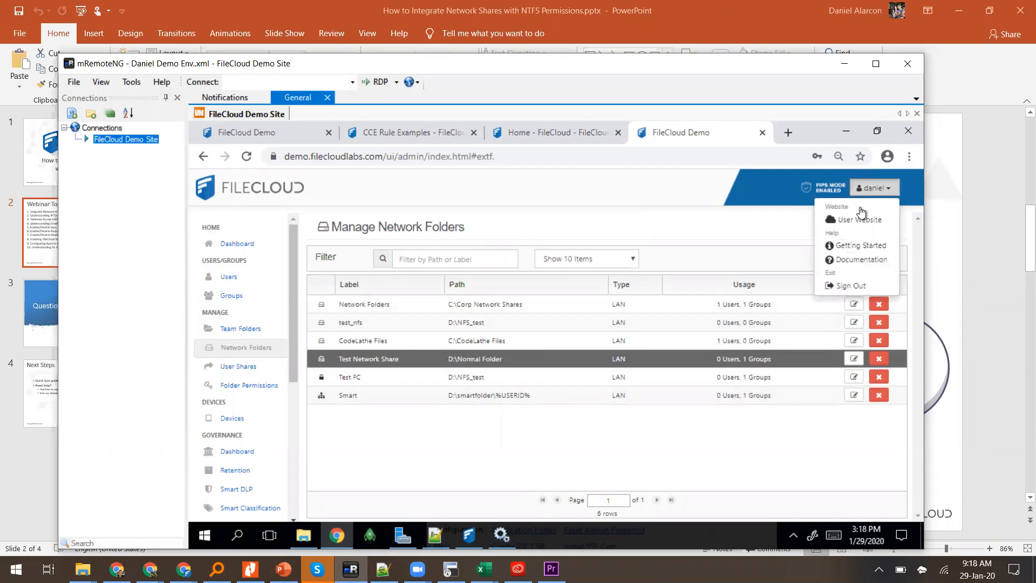
Step: Log in to the FileCloud User Website and browse Test Network Share under Network Shares
left_click(853, 227)
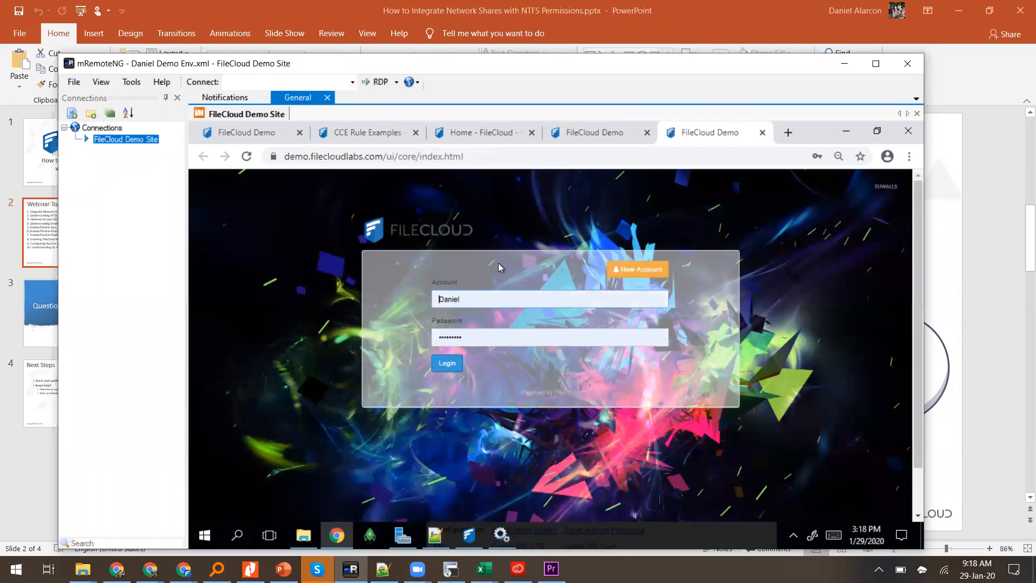
left_click(442, 367)
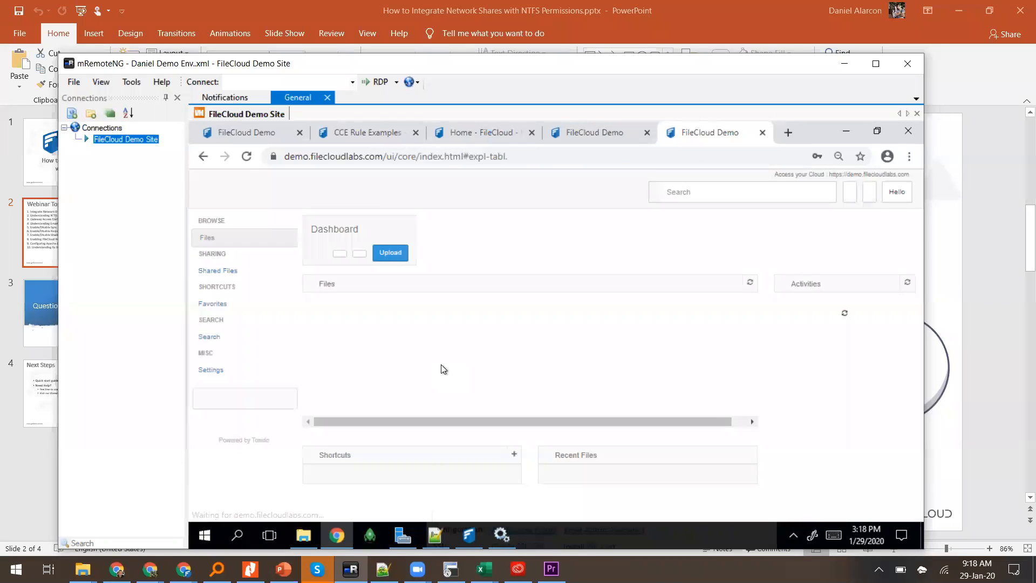
left_click(368, 315)
left_click(355, 310)
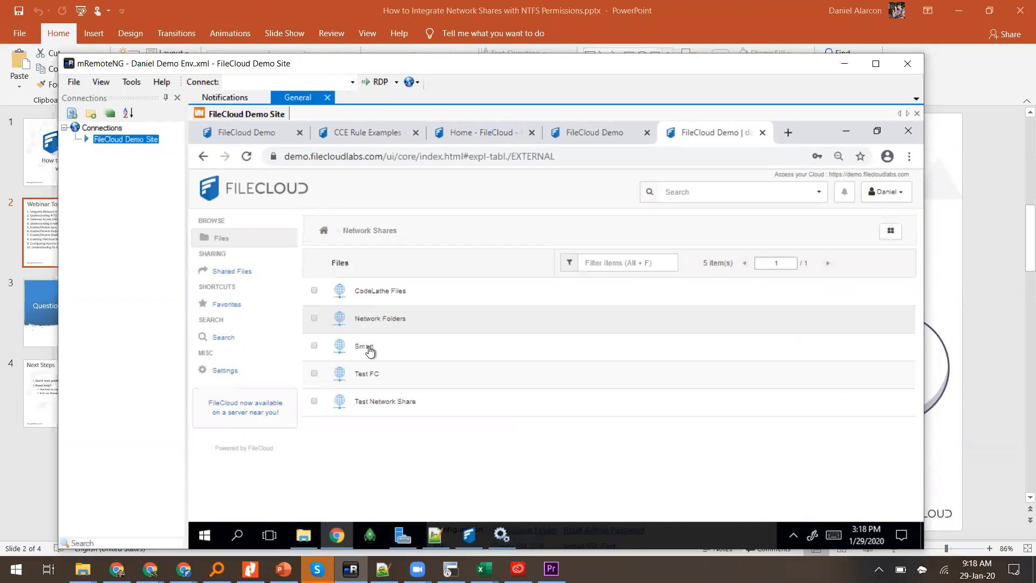
left_click(366, 403)
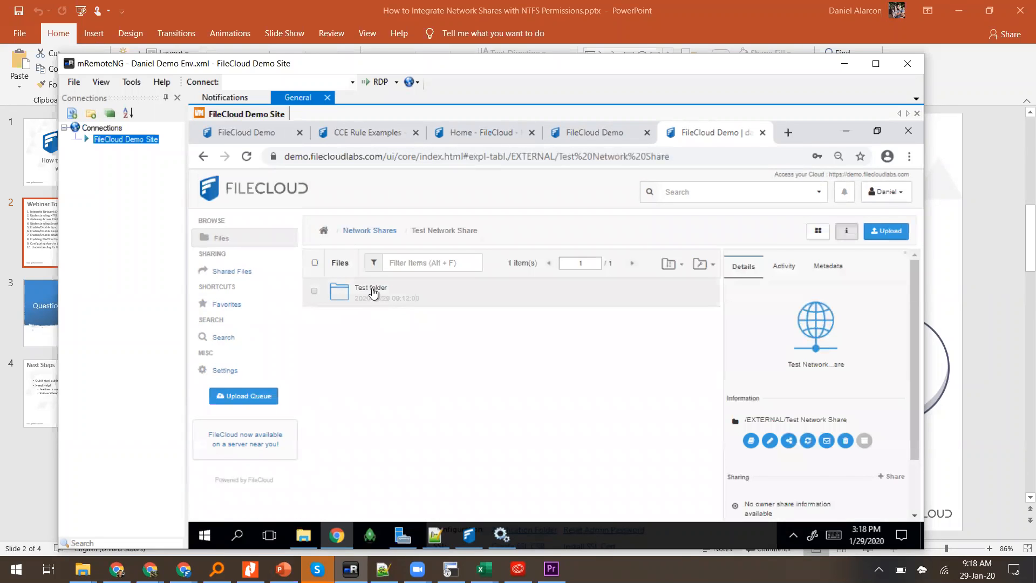
Step: Open the Test FC share and highlight its file listing error, then switch to a file browser
left_click(369, 231)
left_click(372, 376)
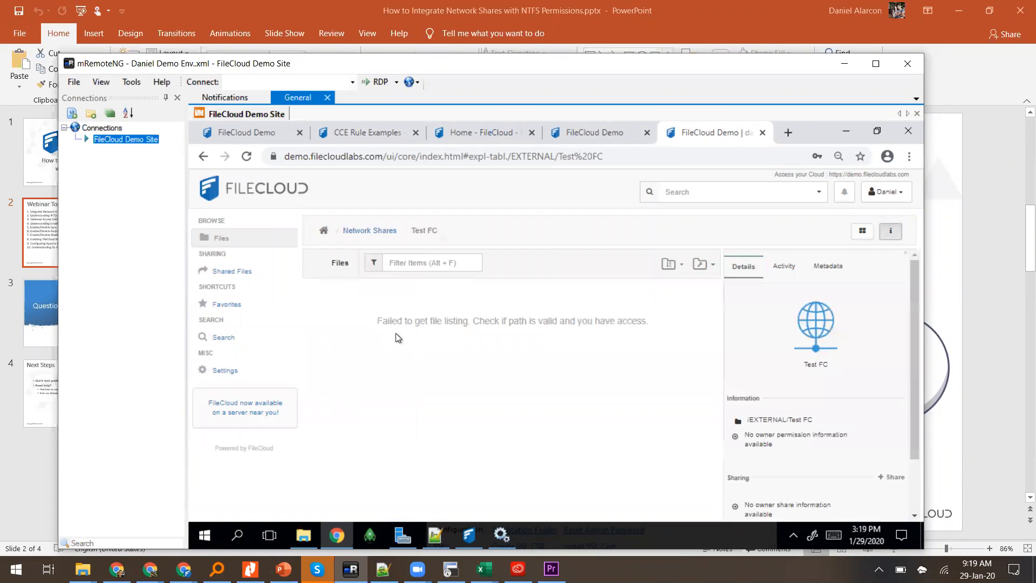
left_click_drag(379, 321, 650, 319)
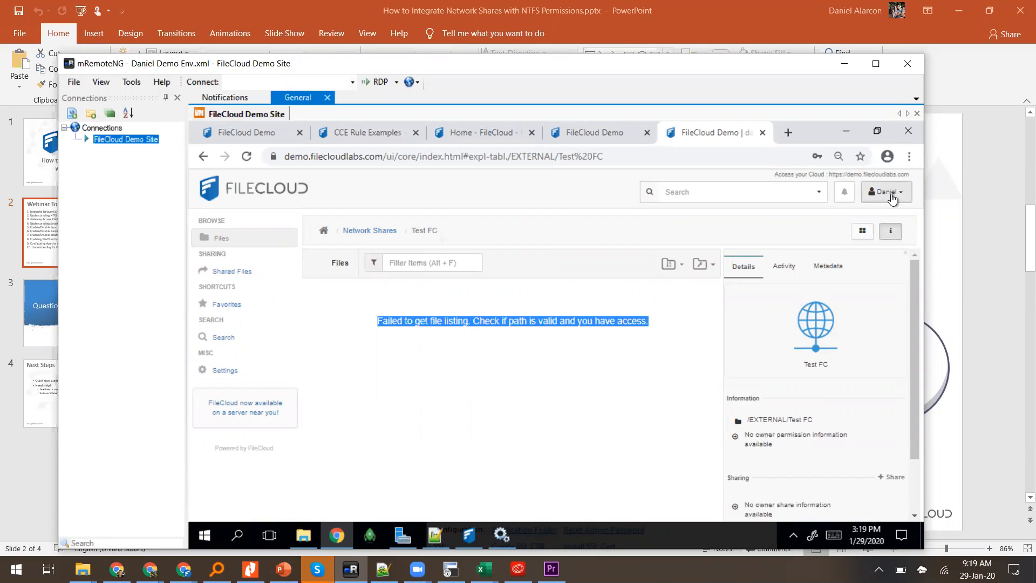
left_click(305, 535)
Step: Go up to the Temporary Storage (D:) drive and open the NFS_test folder
right_click(492, 233)
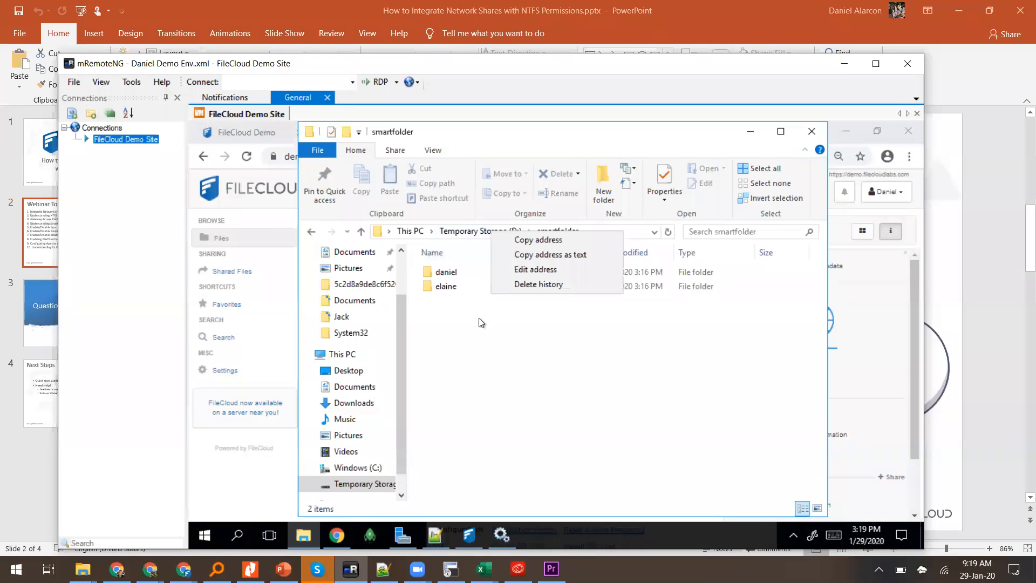
left_click(465, 232)
left_click(465, 231)
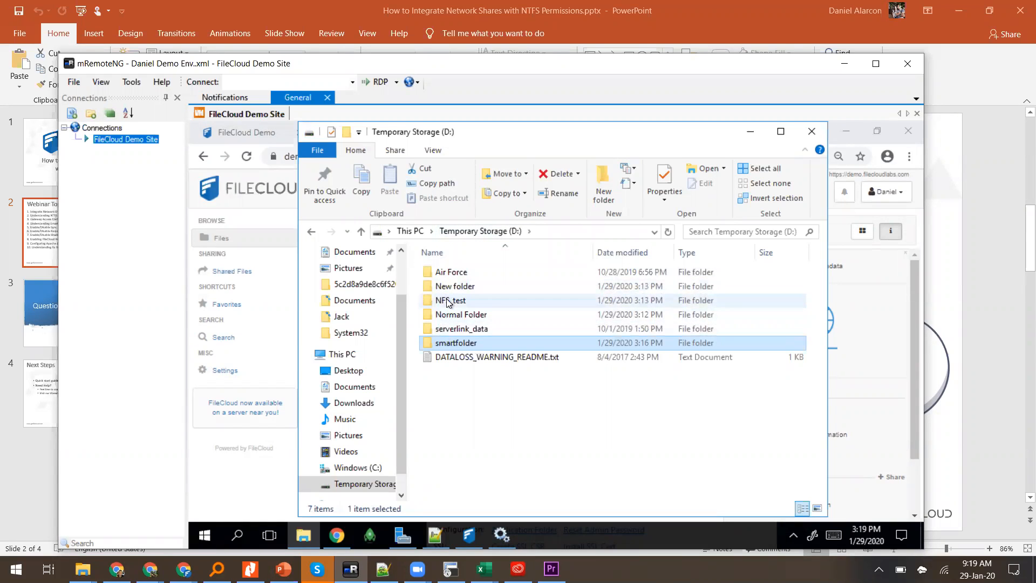
double_click(450, 302)
Step: Review NFS_test's security permissions for Administrators, Users and SYSTEM, leaving them unchanged
right_click(458, 352)
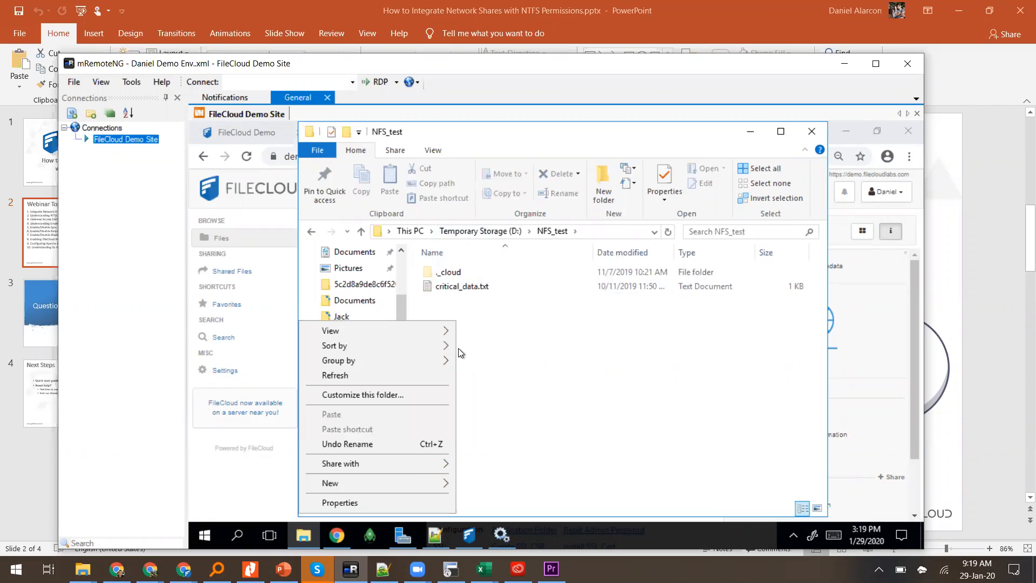
left_click(391, 501)
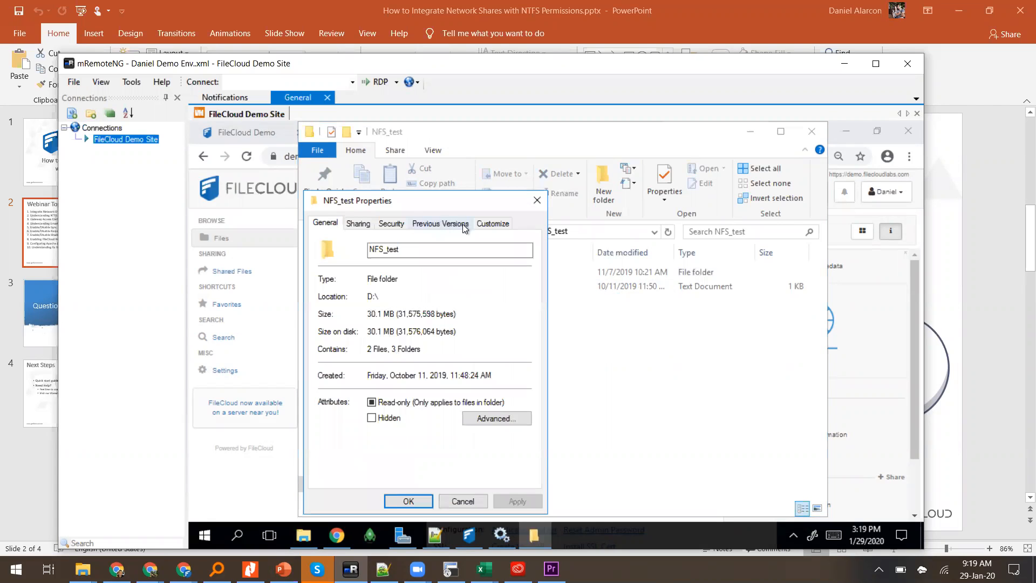
left_click(392, 224)
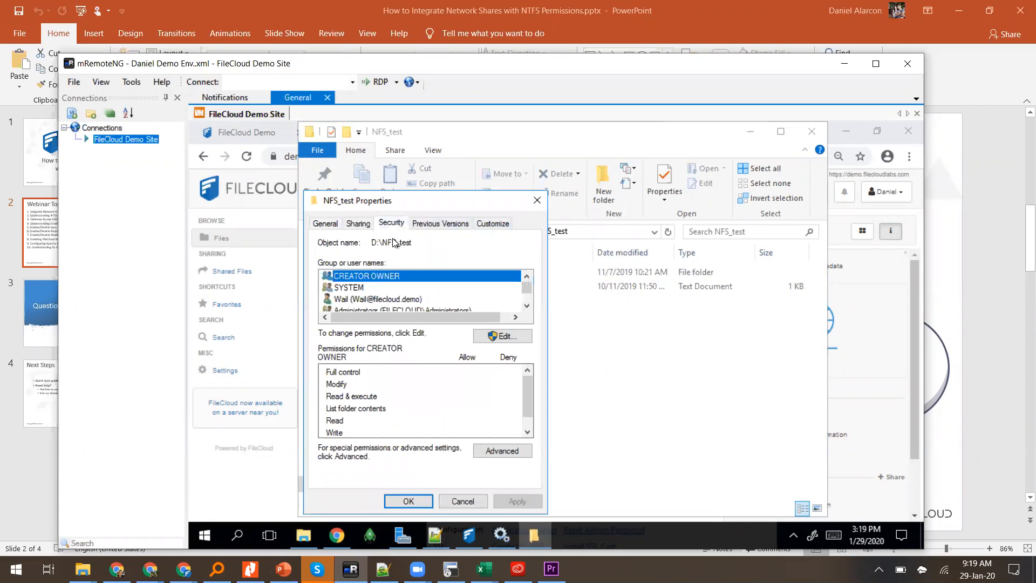
left_click(391, 308)
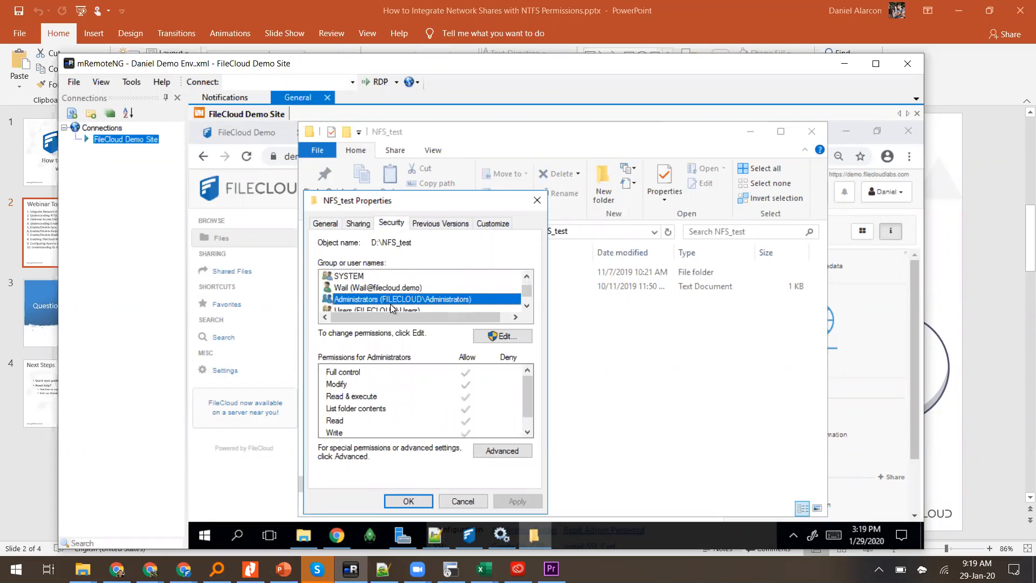
left_click(391, 308)
key("Up")
key("Up")
key("Up")
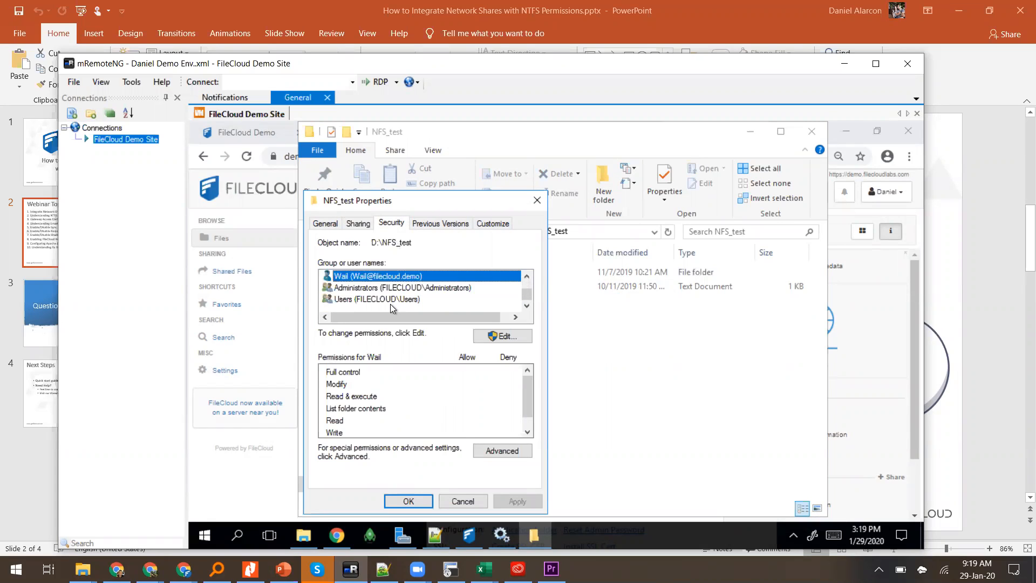
key("Up")
key("Down")
key("Down")
key("Down")
key("Down")
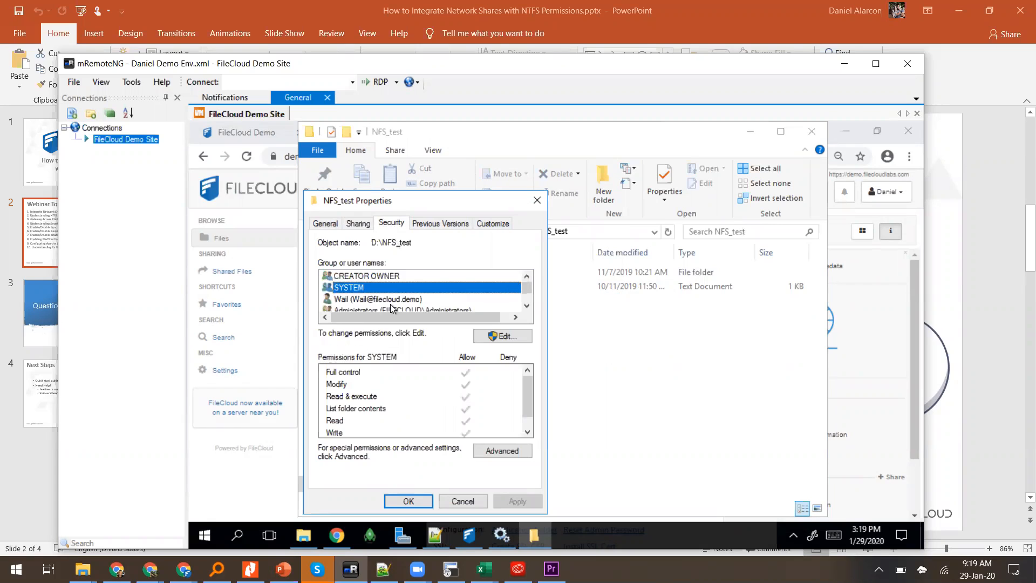
key("Up")
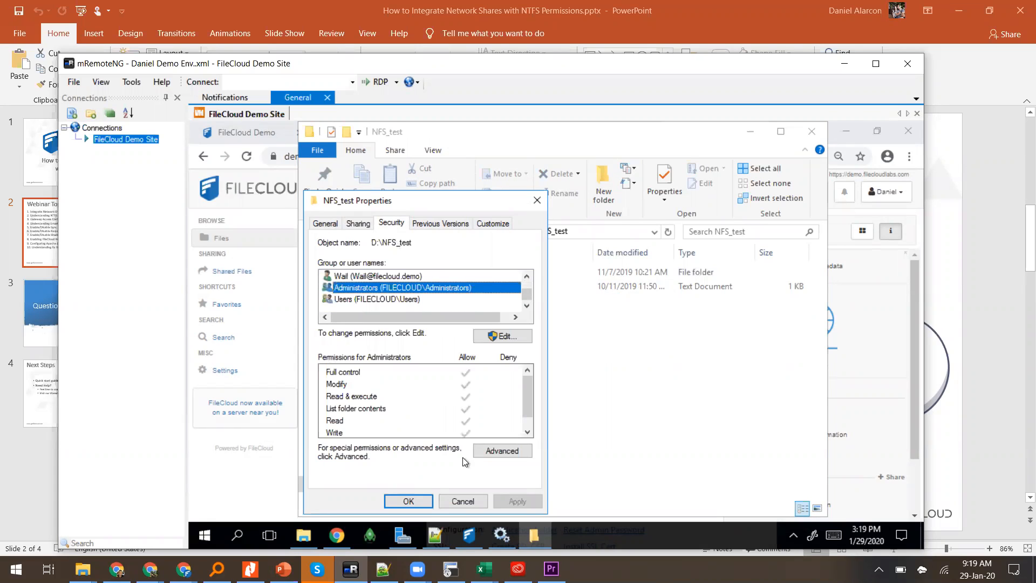
left_click(463, 500)
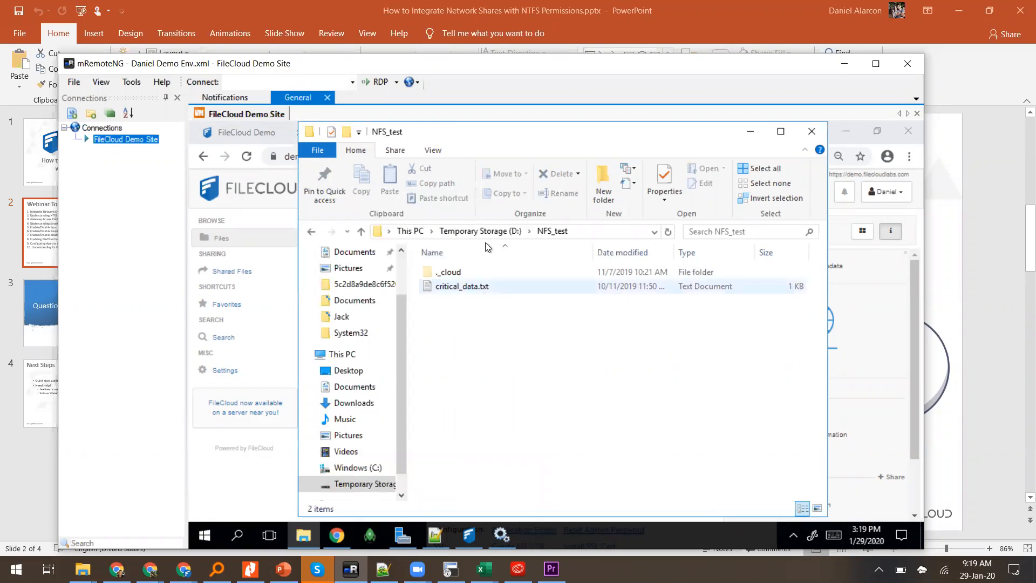
Step: Browse the Smart share's test_file.txt and the Network Folders share, then return to the Webinar Topics slide
left_click(885, 270)
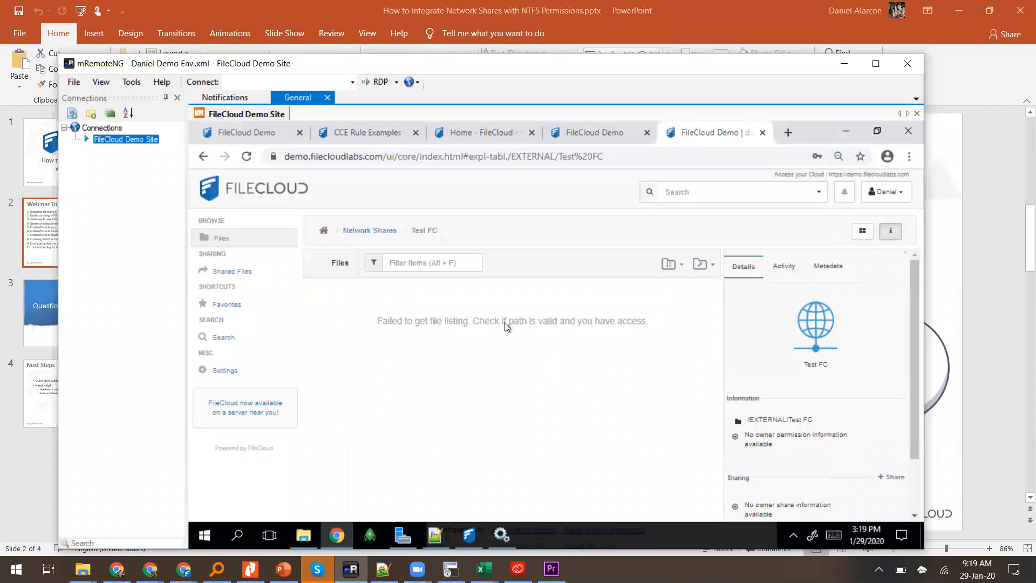
left_click(382, 231)
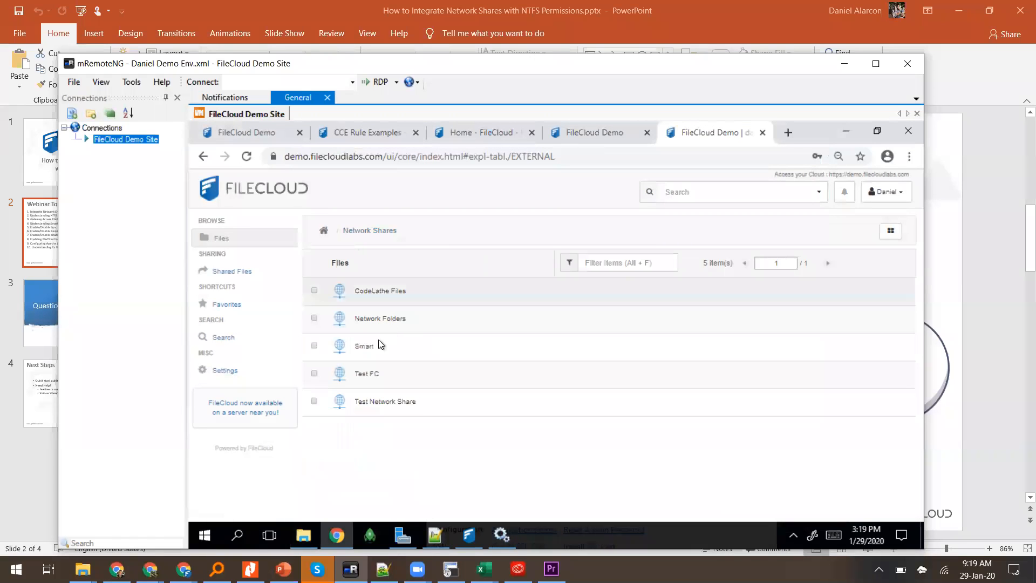
left_click(365, 347)
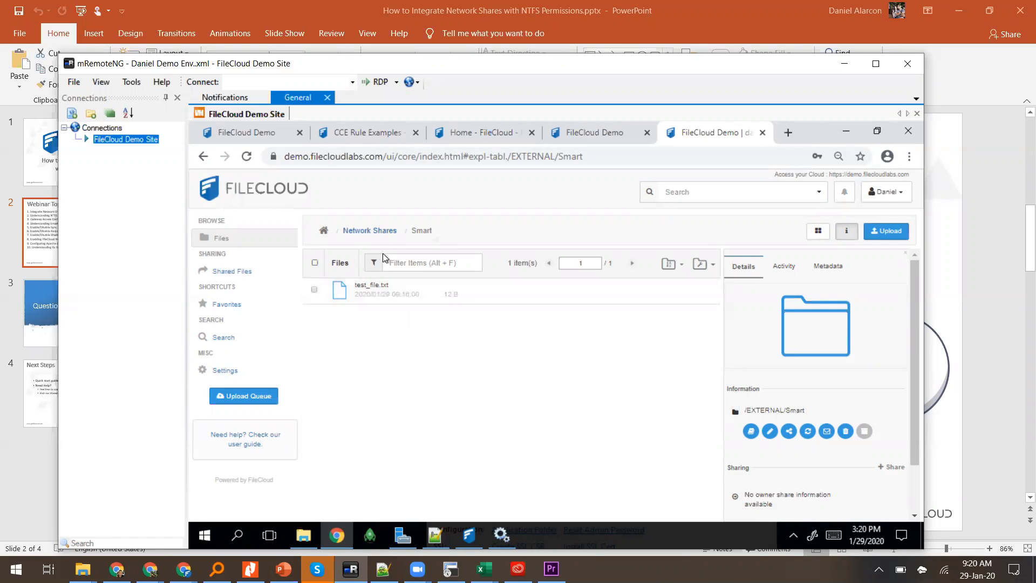
left_click(378, 234)
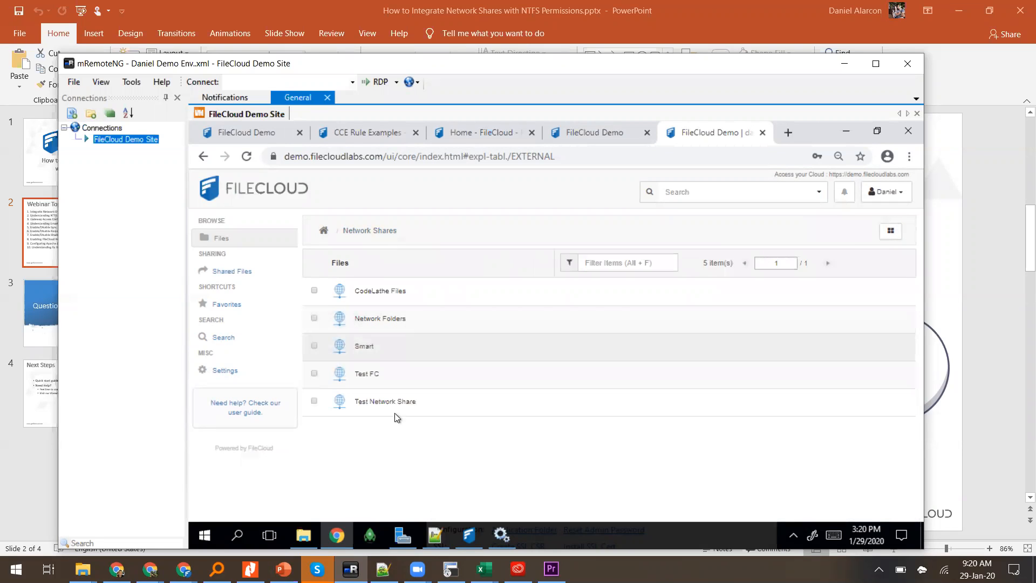
left_click(376, 320)
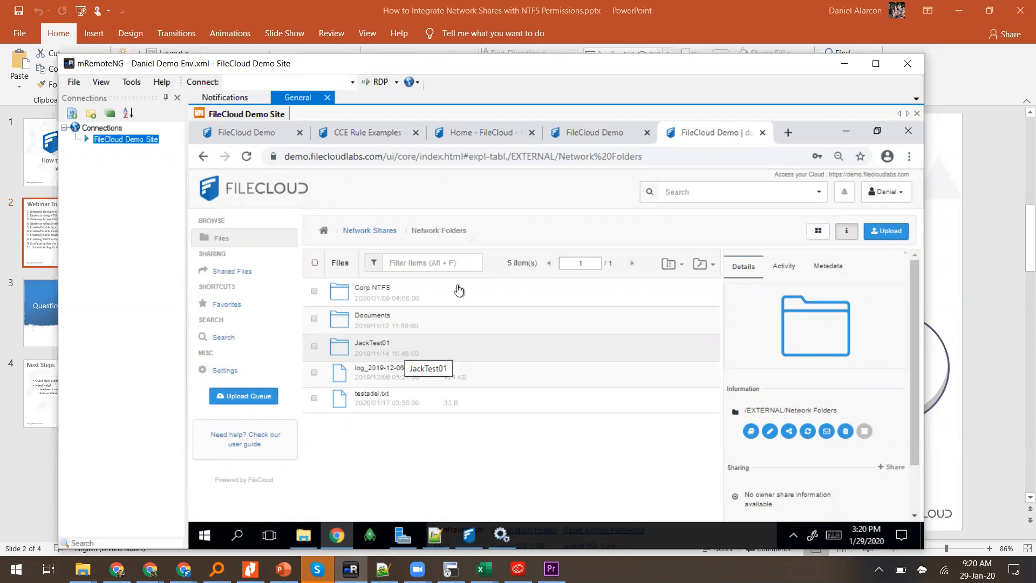
left_click(32, 227)
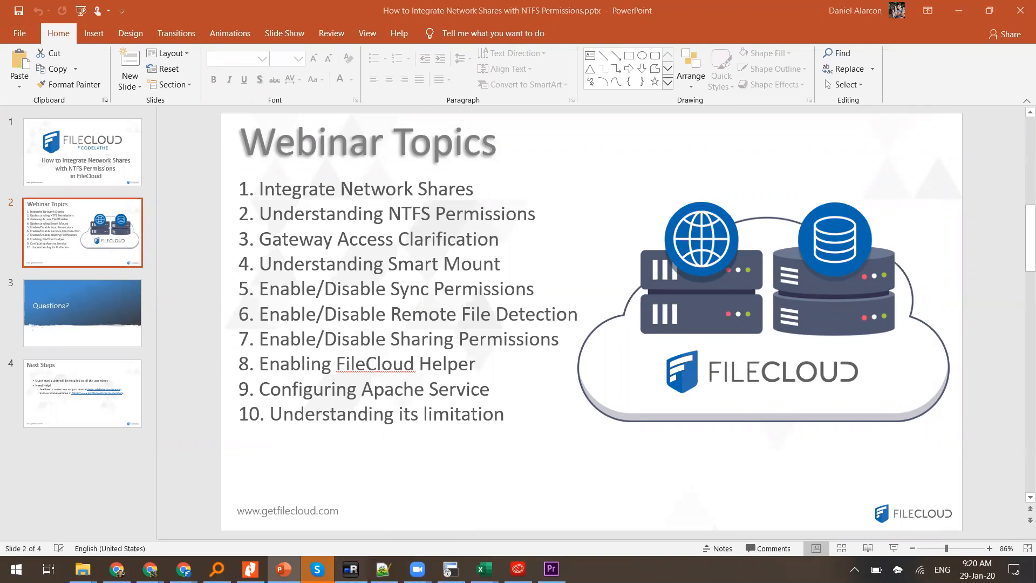
Step: In the remote admin session, edit the Test Network Share network folder
left_click(350, 569)
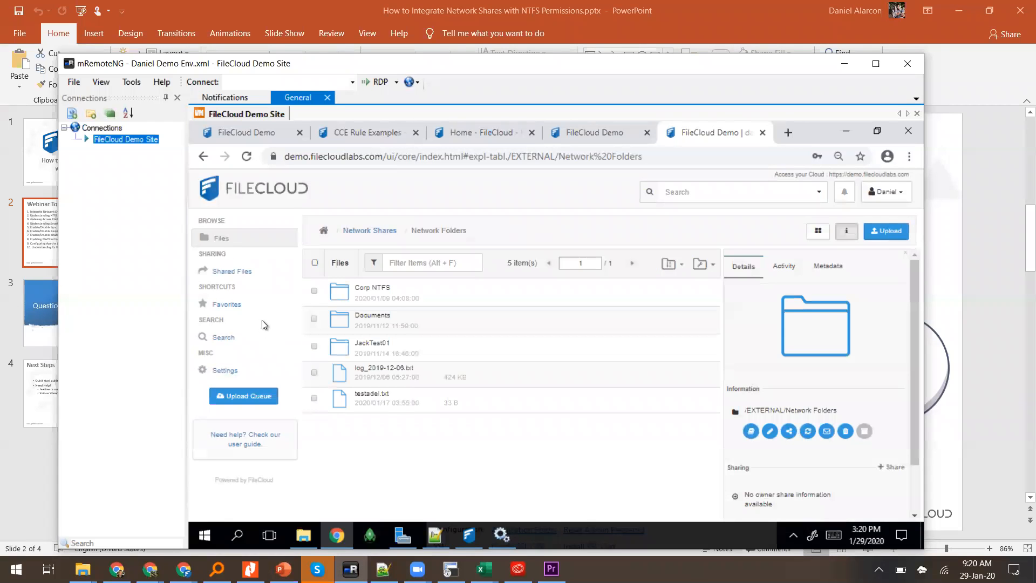
left_click(614, 131)
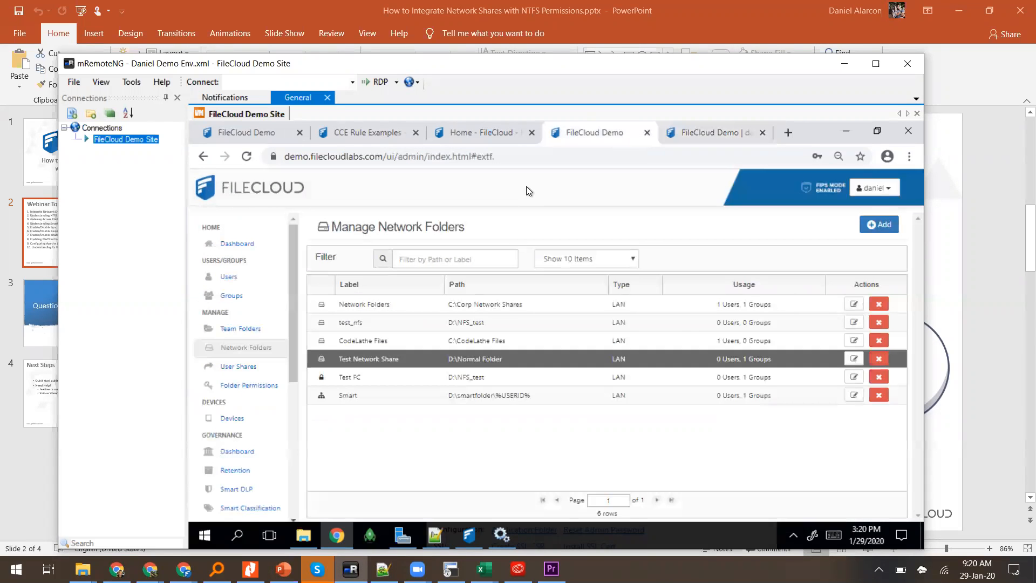
left_click(854, 359)
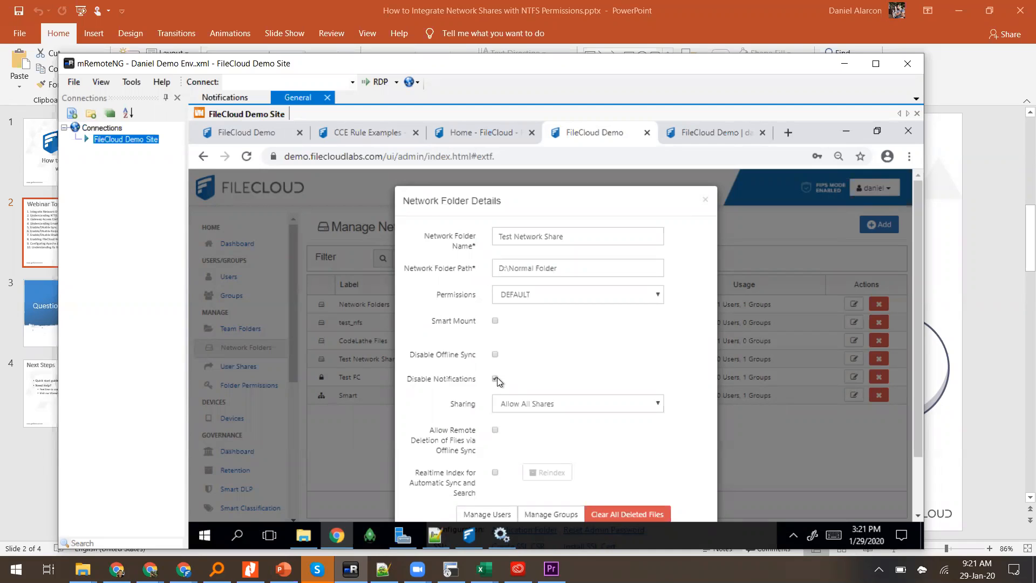
Step: Check Test Network Share's Sharing options, keeping Allow All Shares, then view the user portal's Network Shares list
left_click(519, 405)
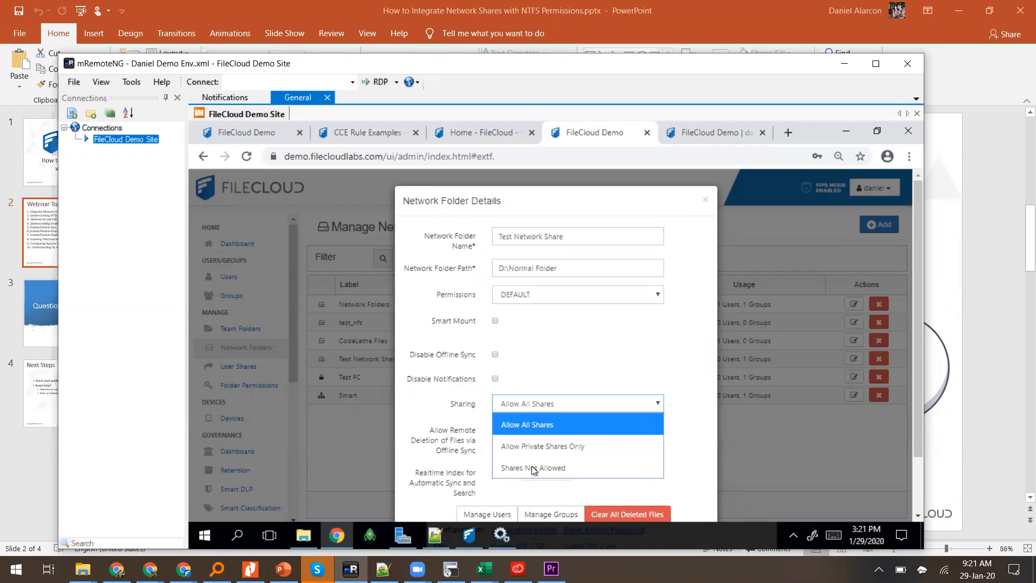
left_click(516, 403)
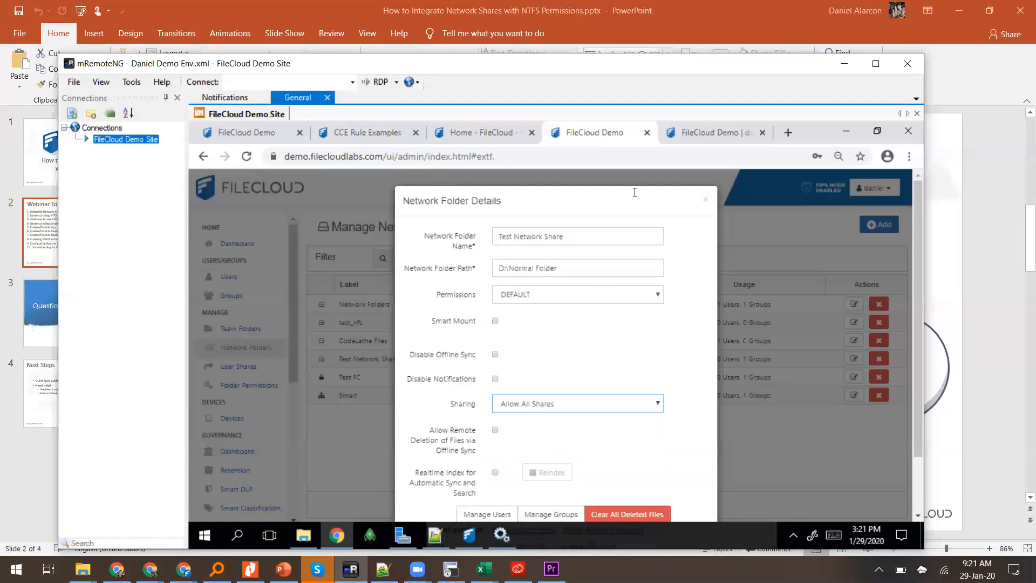
left_click(702, 128)
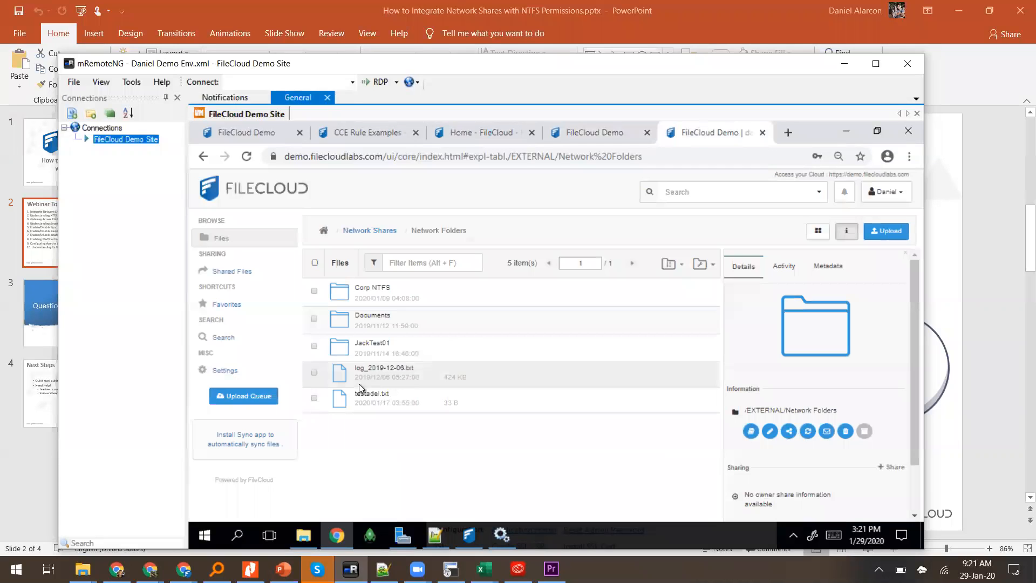
left_click(377, 234)
left_click(597, 134)
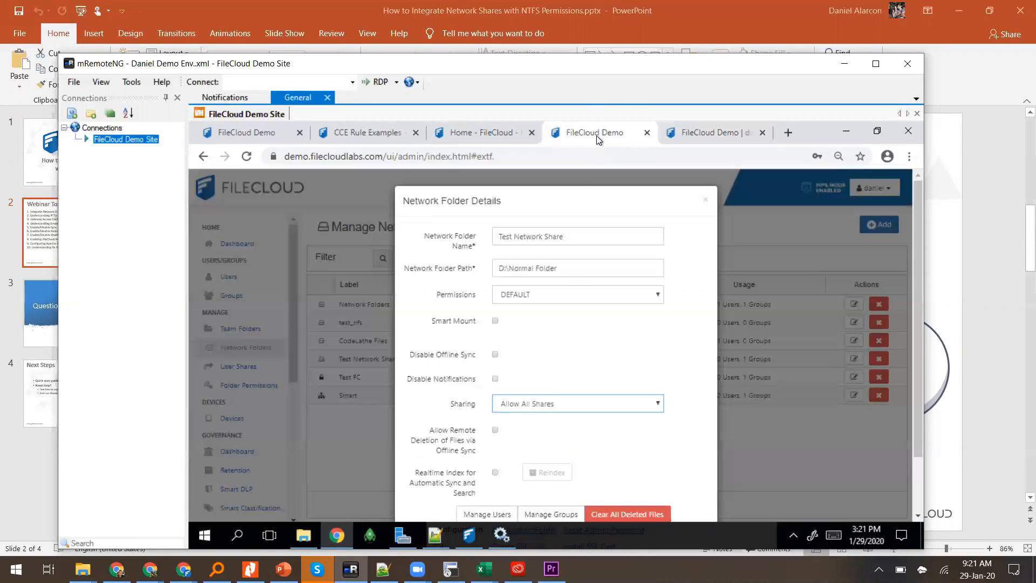
left_click(675, 128)
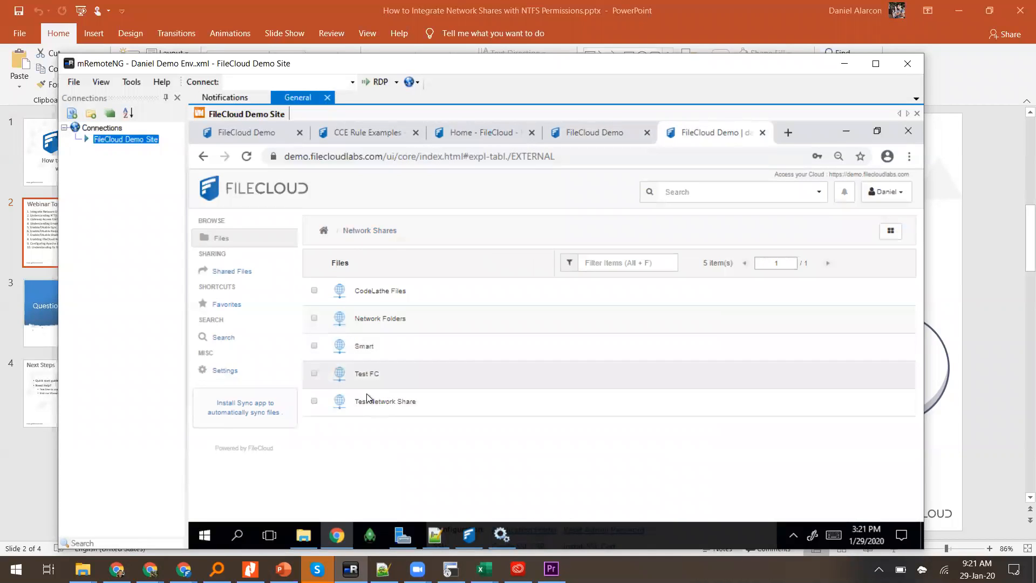
Step: Share test_file.txt from the Smart share, restricted to Allow Selected Users/Groups
left_click(367, 347)
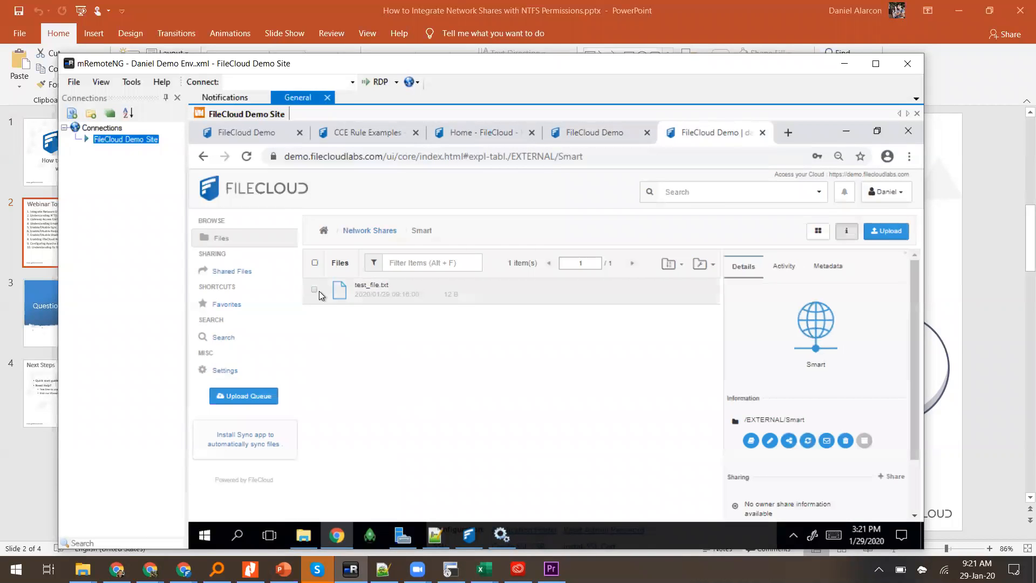
left_click(315, 290)
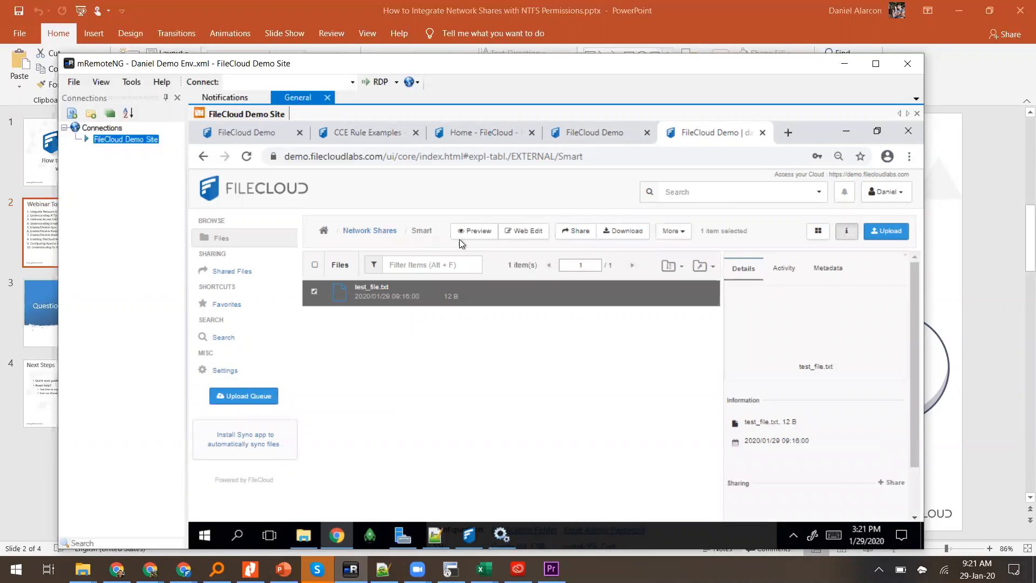
left_click(577, 231)
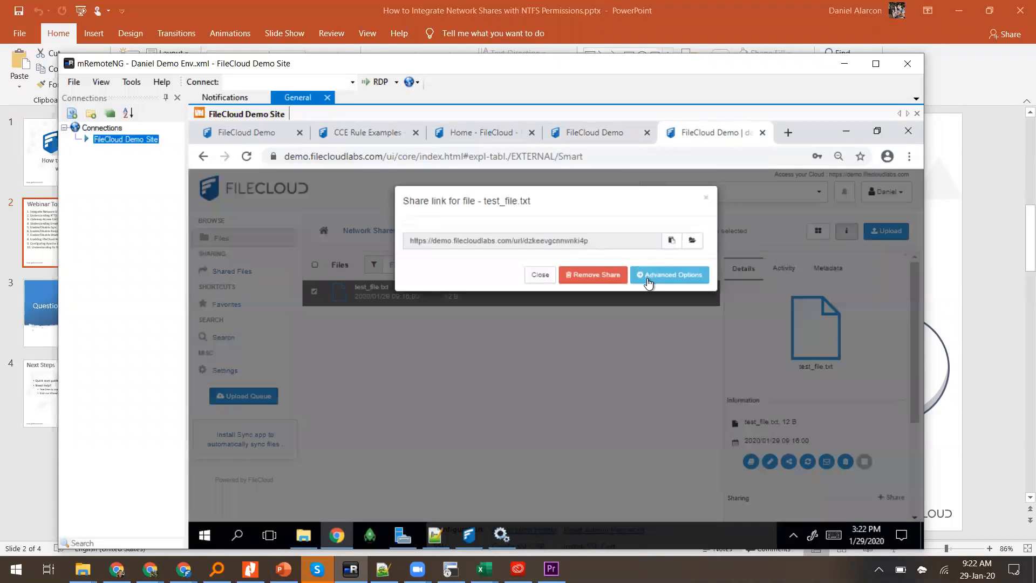
left_click(648, 281)
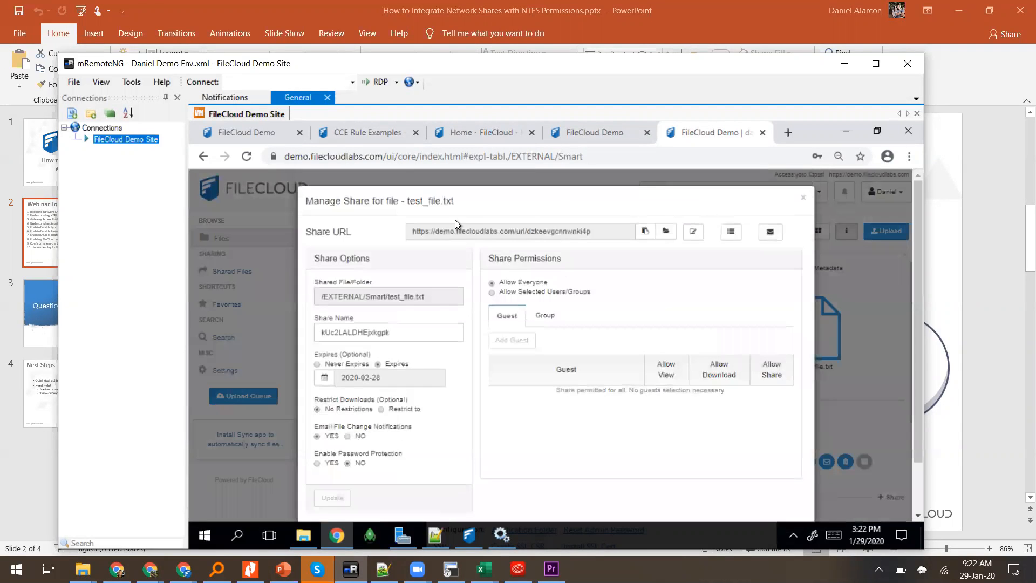
left_click(491, 293)
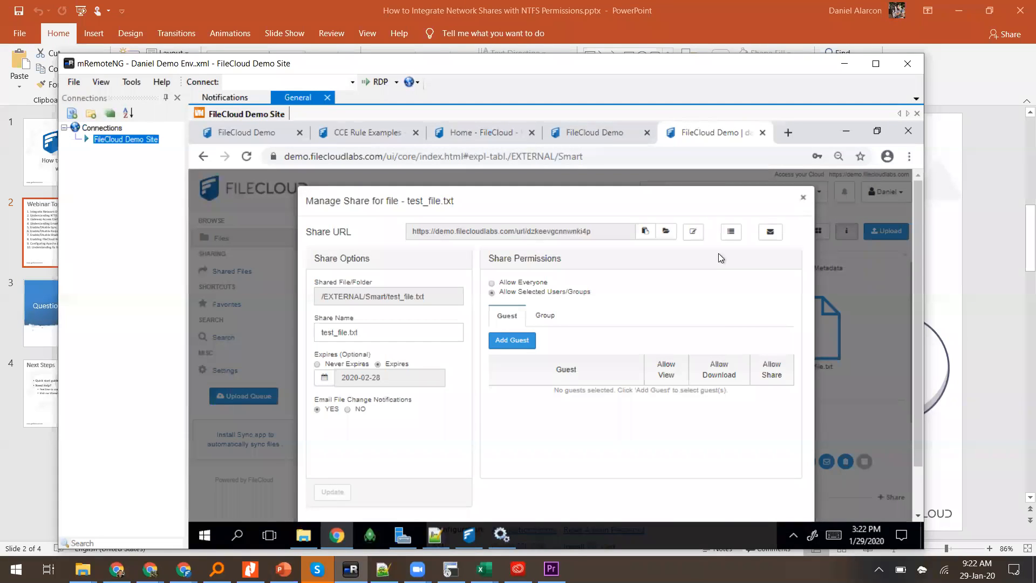
left_click(803, 197)
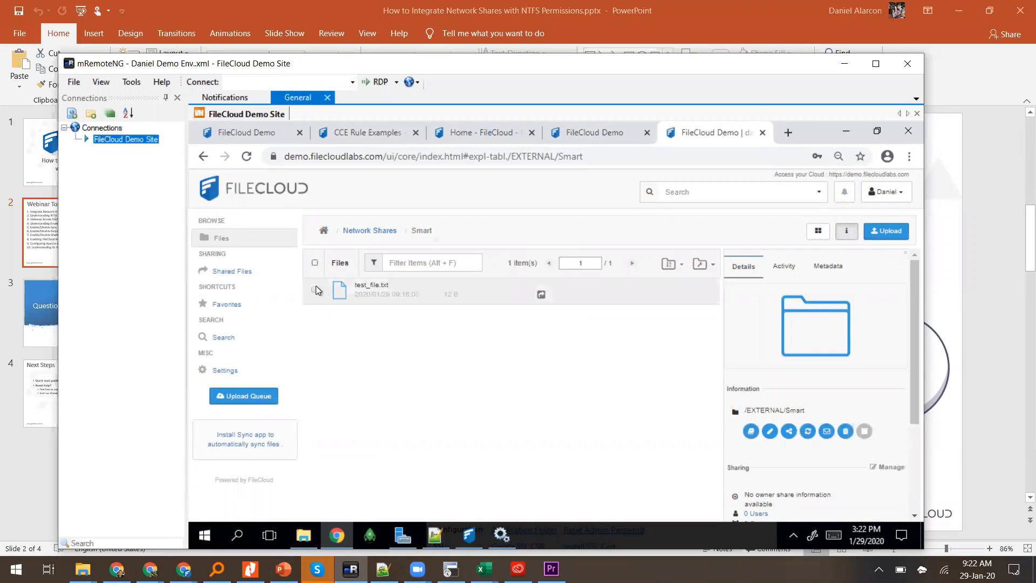
Step: Remove the share from test_file.txt and confirm the removal
left_click(315, 292)
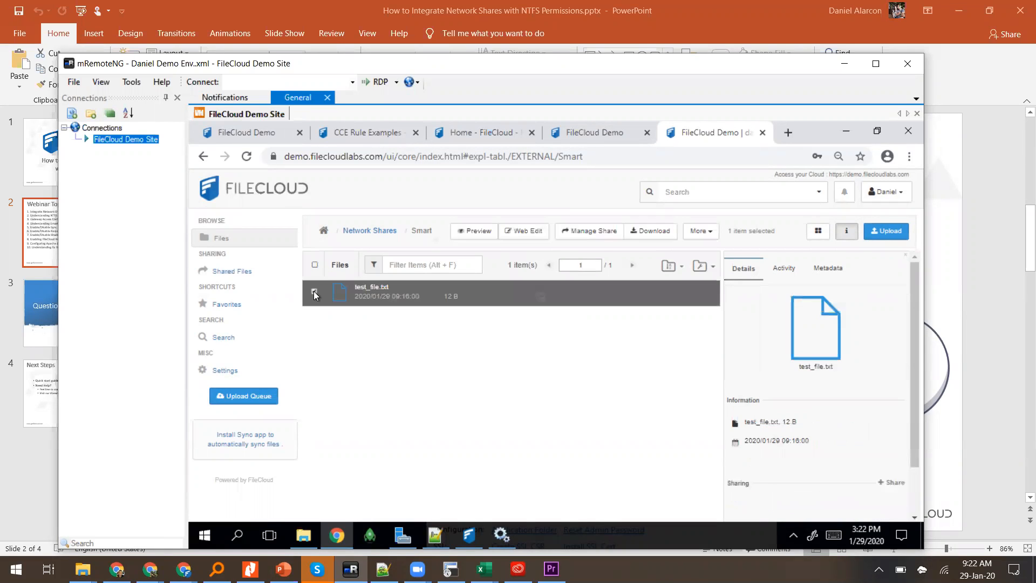
left_click(578, 233)
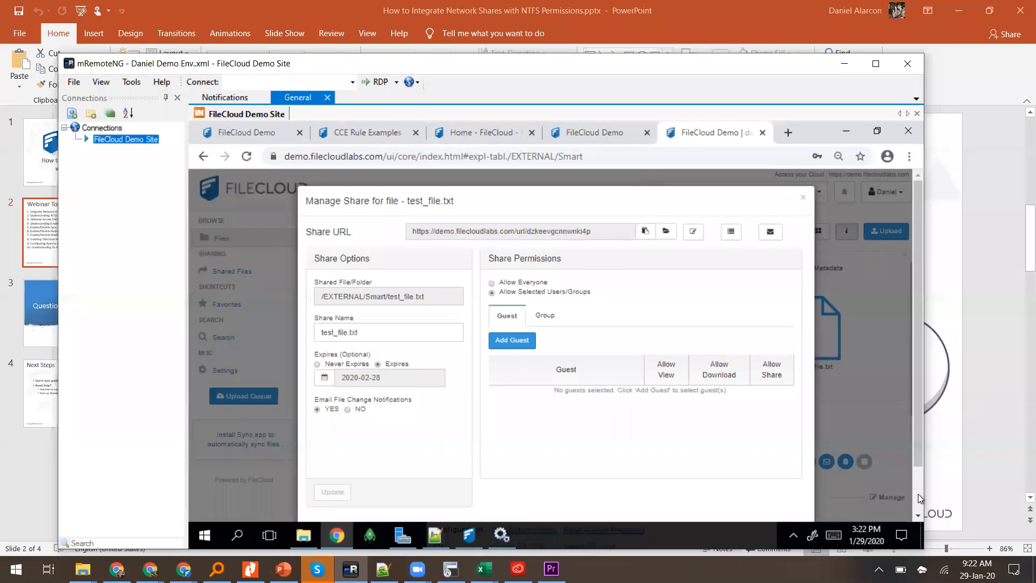
scroll(919, 496, "down", 1)
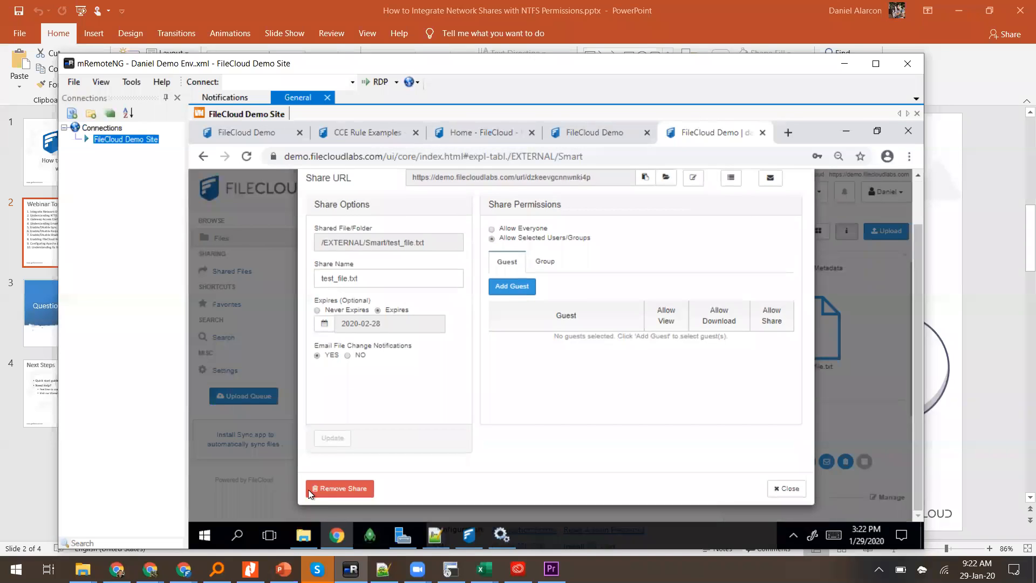
left_click(325, 488)
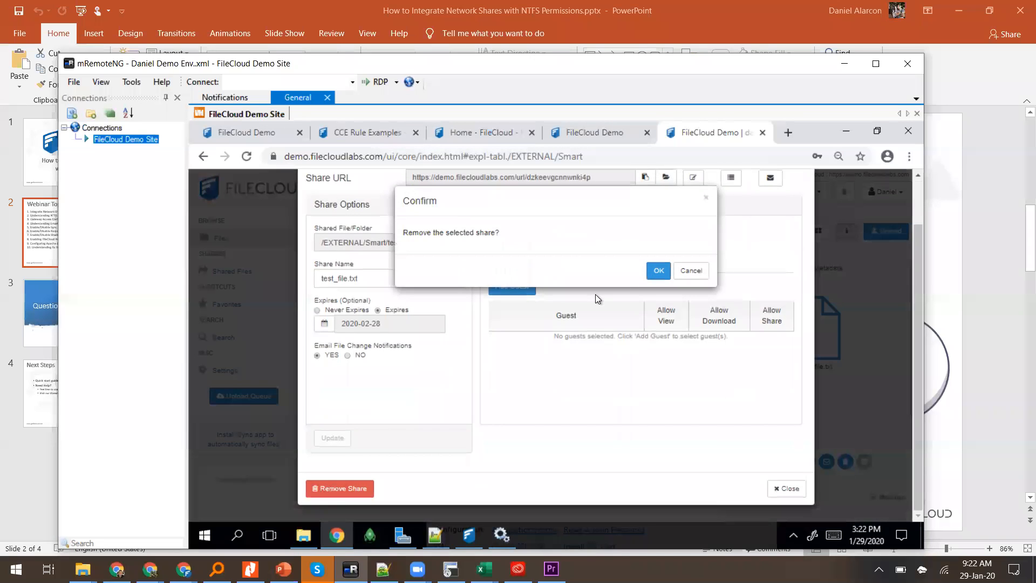
left_click(652, 272)
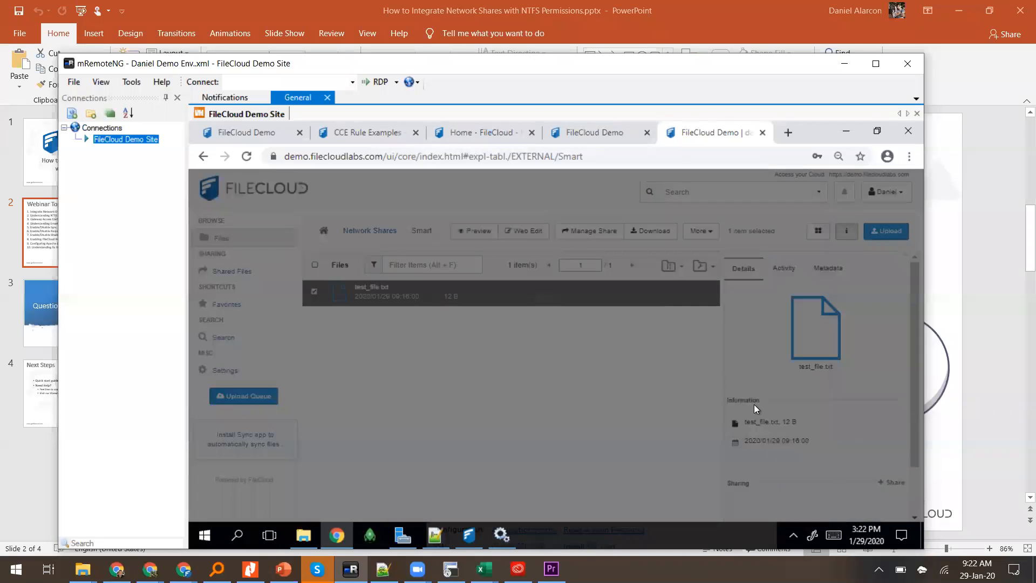
Step: Change Test Network Share's Sharing to Allow Private Shares Only and save it with Update
left_click(591, 142)
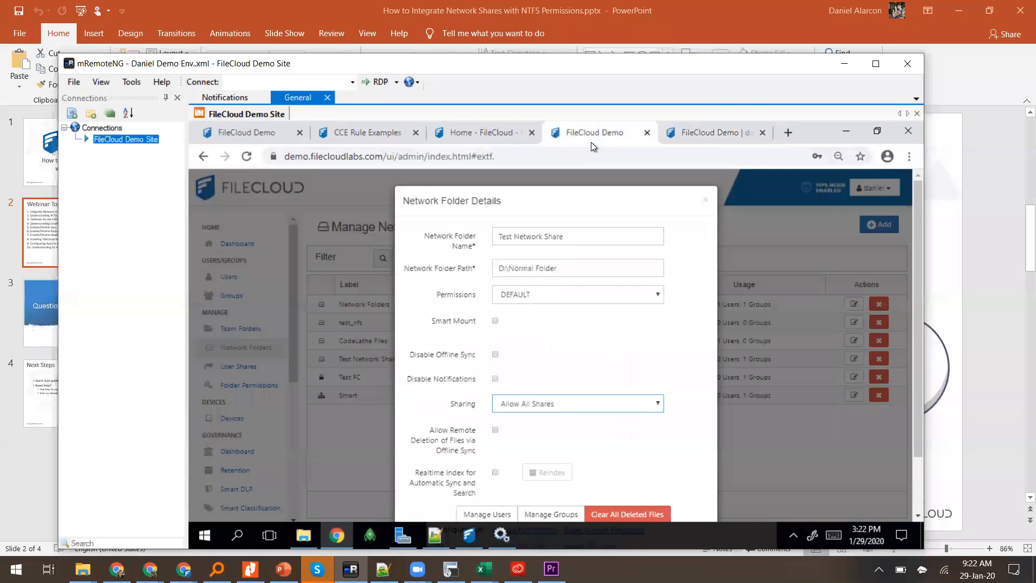
left_click(527, 402)
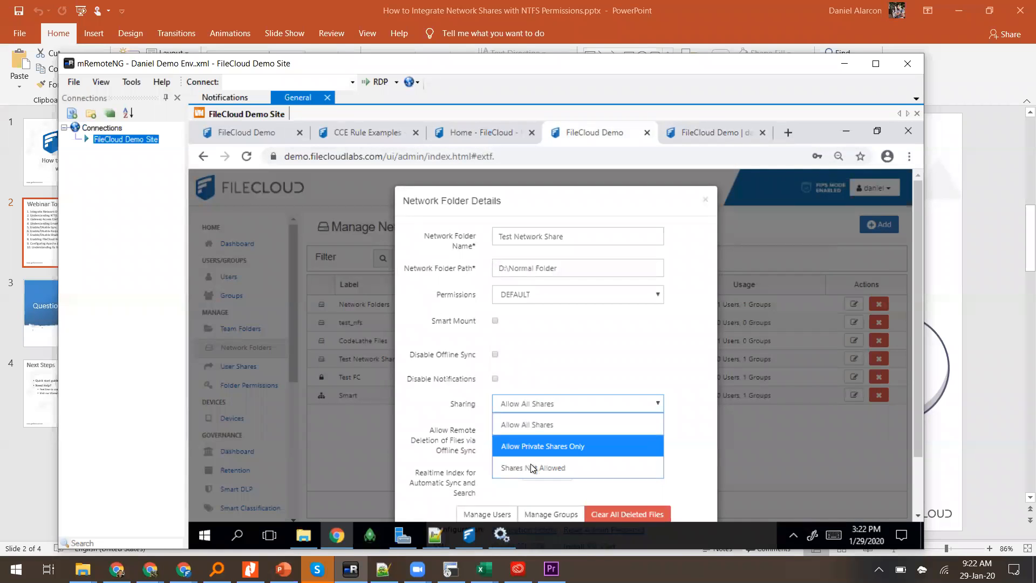
left_click(523, 449)
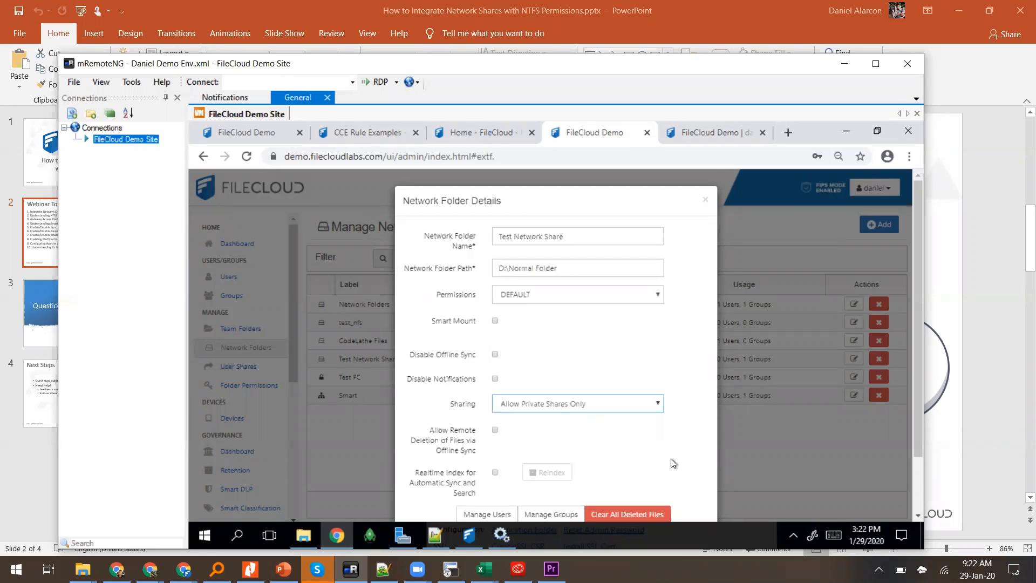
scroll(671, 459, "down", 2)
left_click(652, 496)
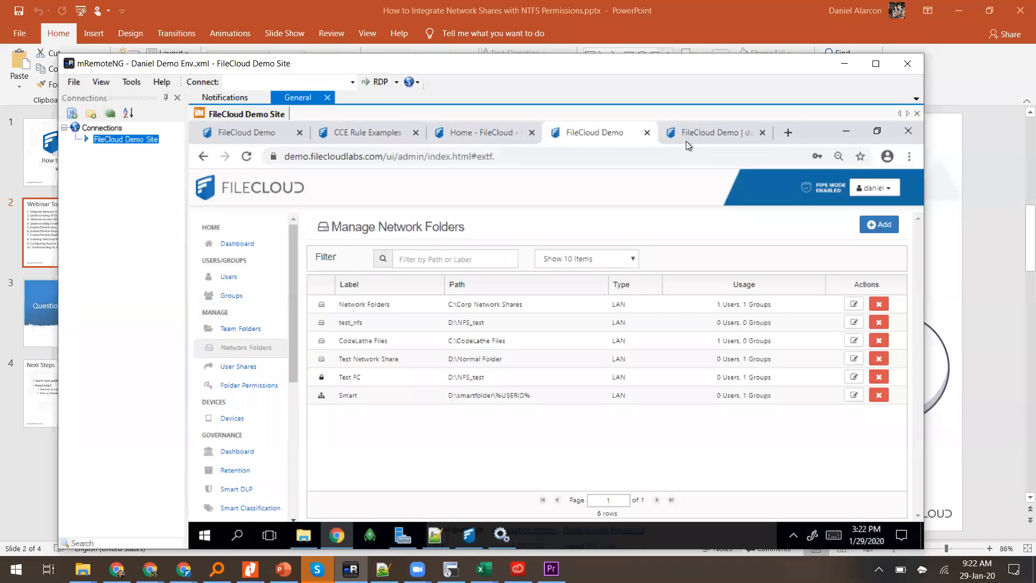
left_click(686, 141)
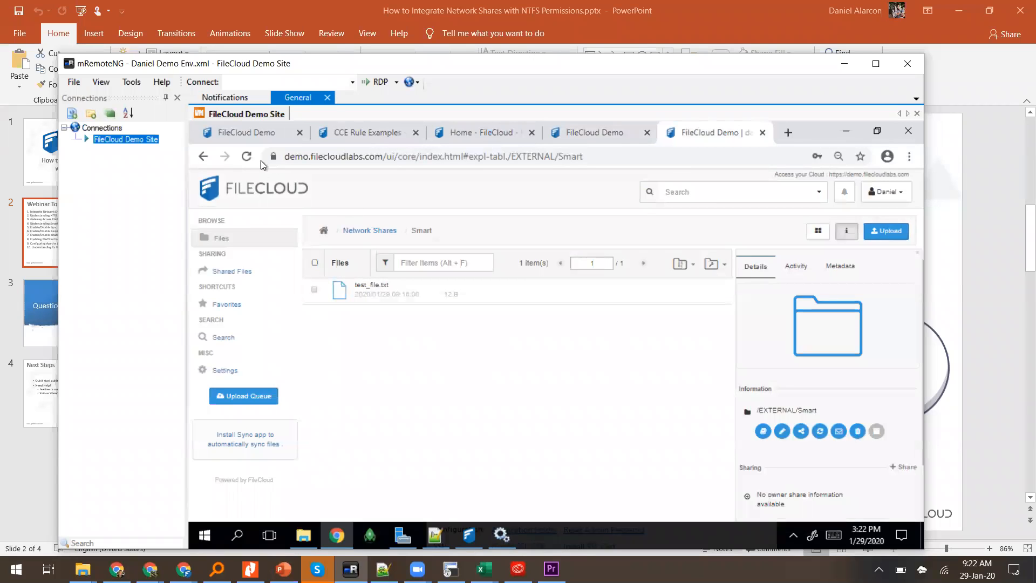
Step: Reload the Smart folder and share test_file.txt with Allow Selected Users/Groups
left_click(246, 156)
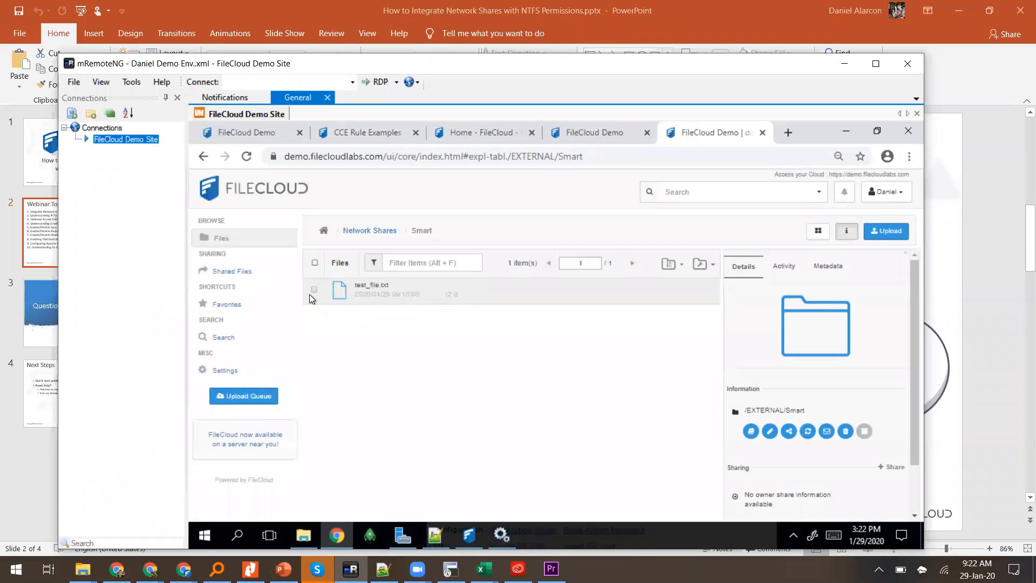
left_click(314, 291)
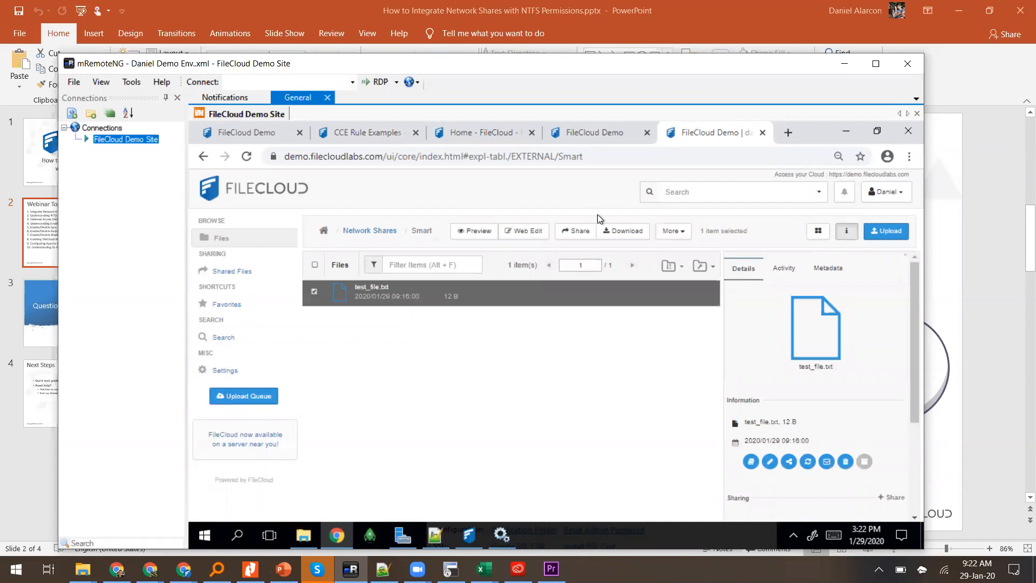
left_click(582, 231)
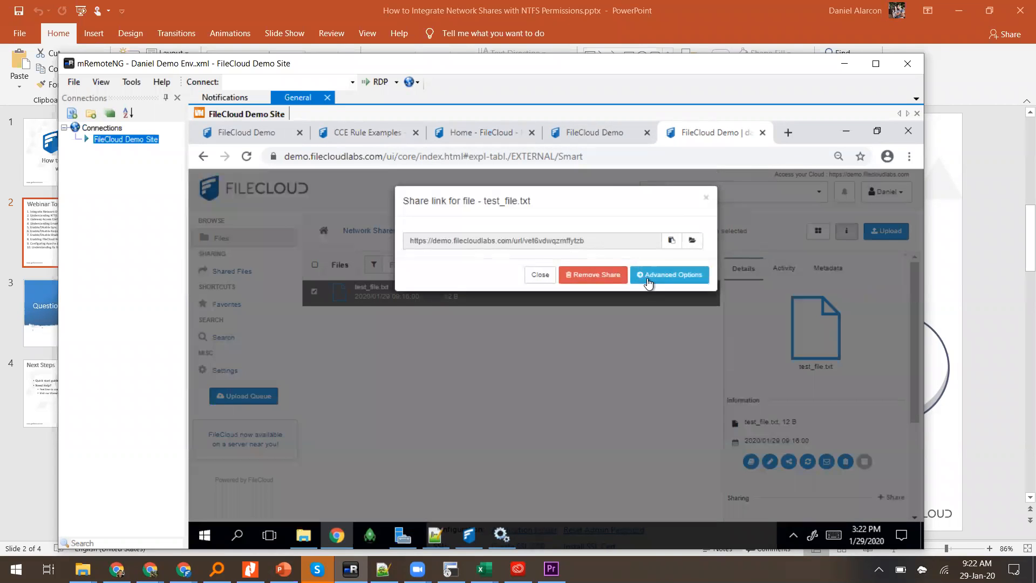
left_click(647, 281)
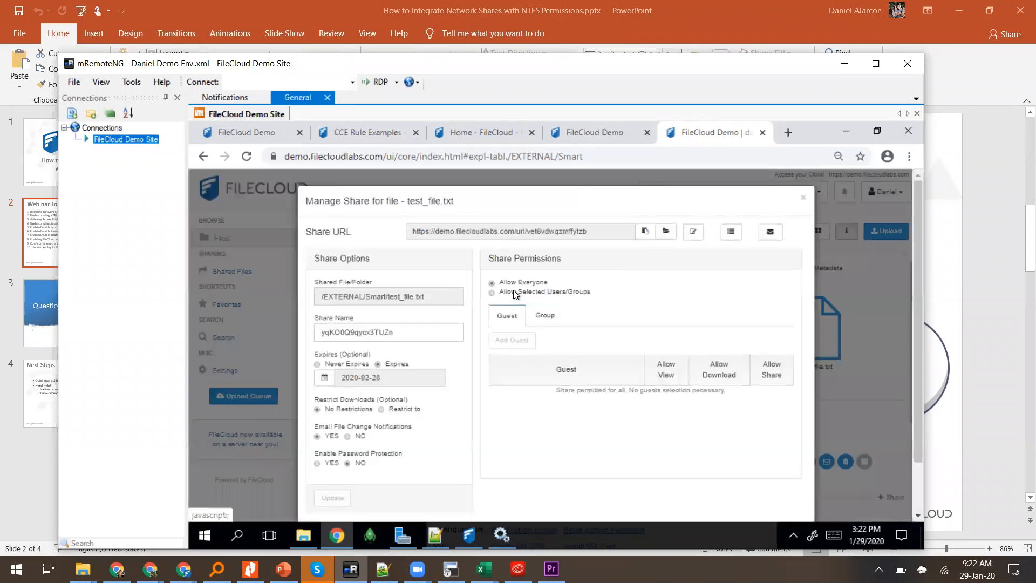
left_click(514, 291)
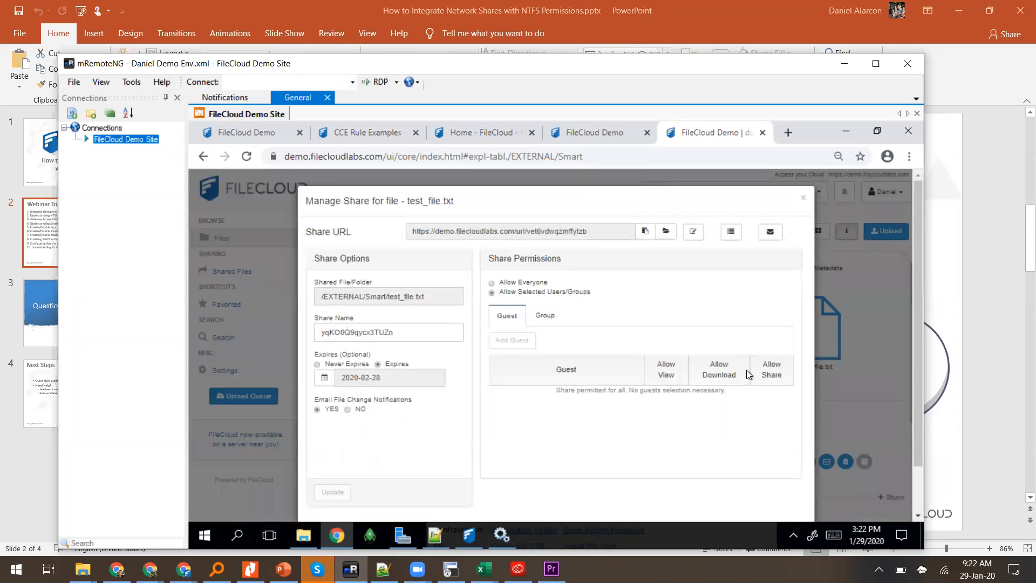
left_click(804, 198)
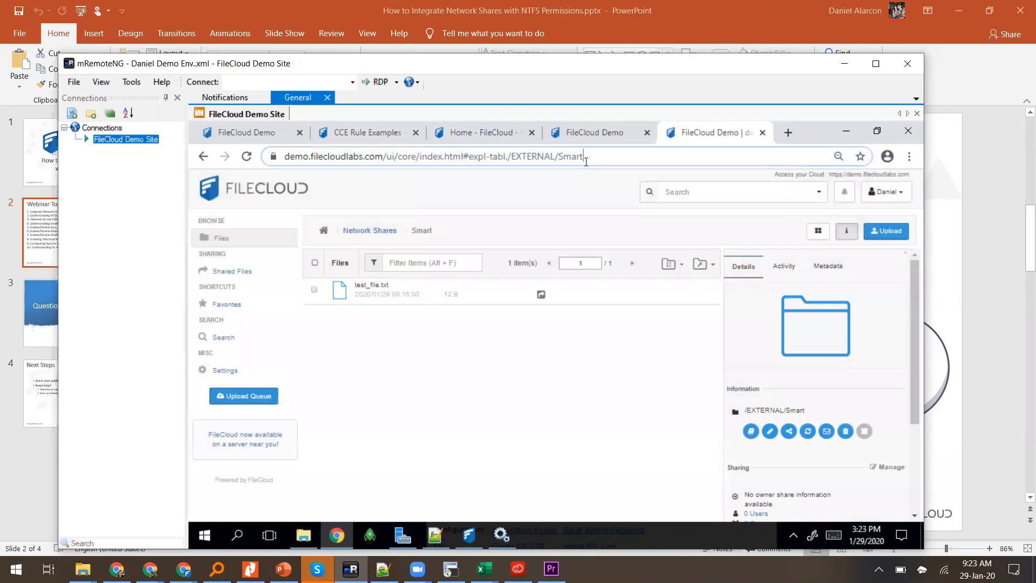
Step: Reload the page and remove test_file.txt's existing share
left_click(587, 161)
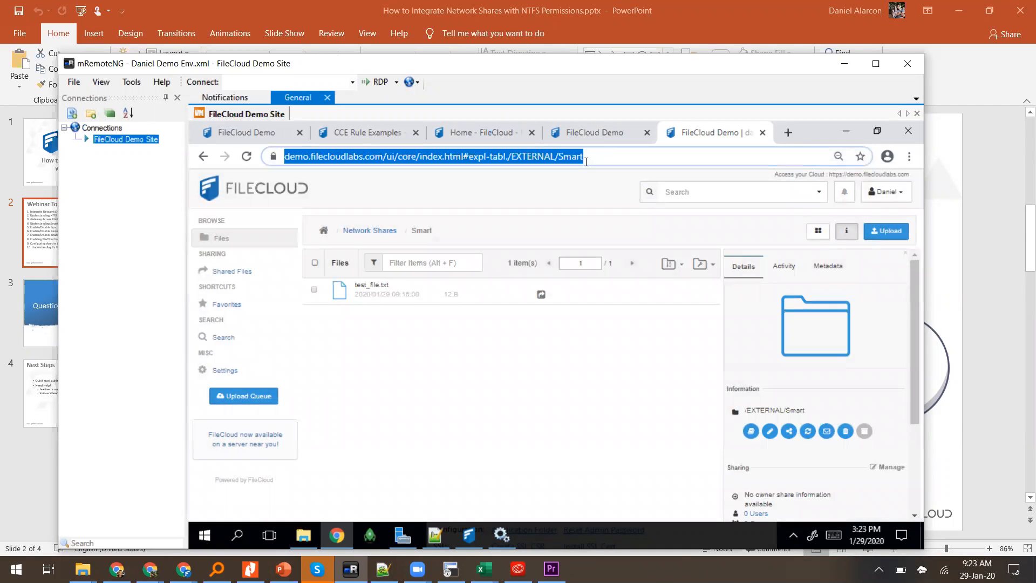
key("Return")
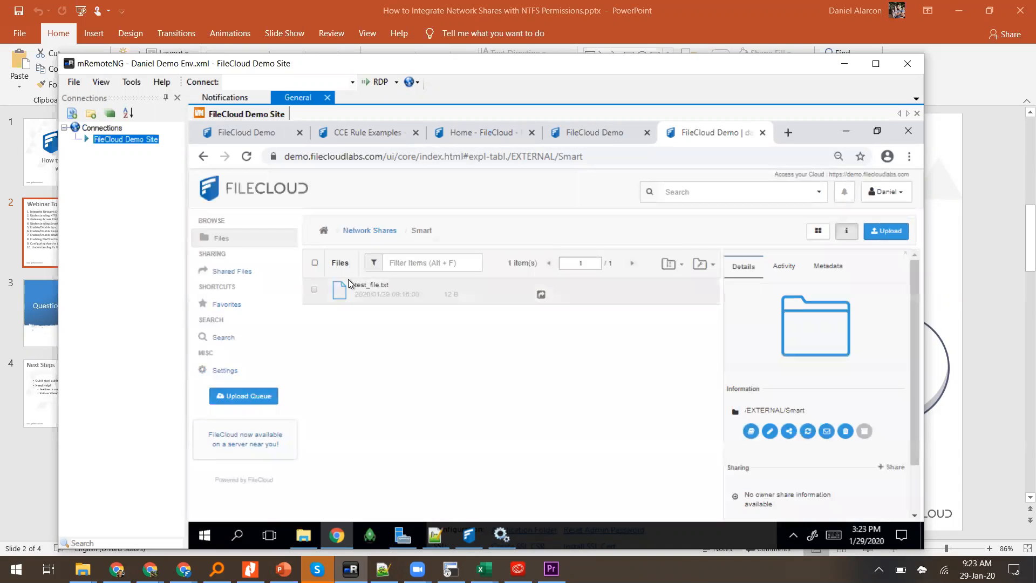
left_click(316, 290)
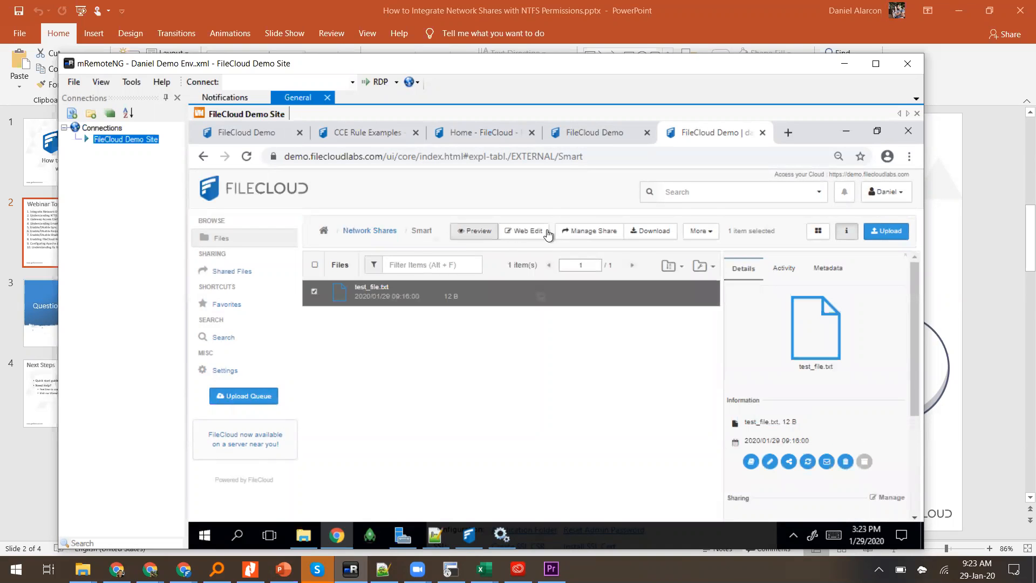
left_click(579, 230)
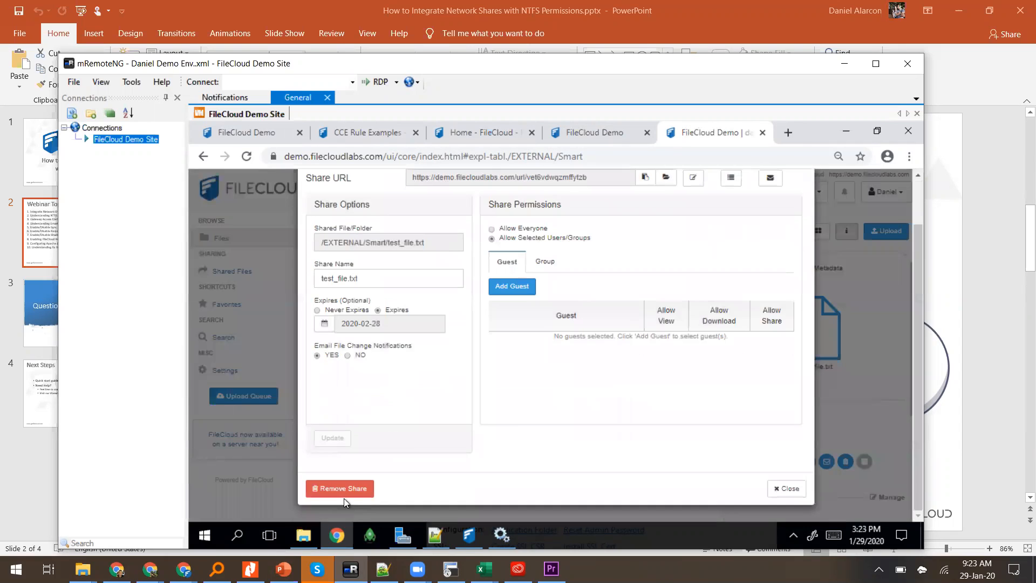
left_click(337, 491)
left_click(663, 270)
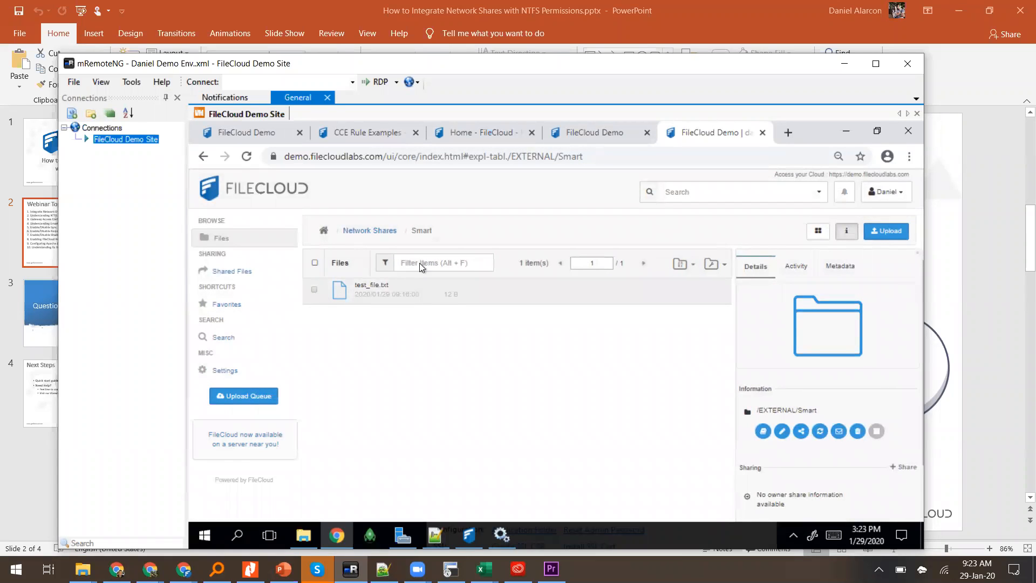
Step: Share test_file.txt again for selected users/groups, then remove that share
left_click(421, 294)
left_click(576, 231)
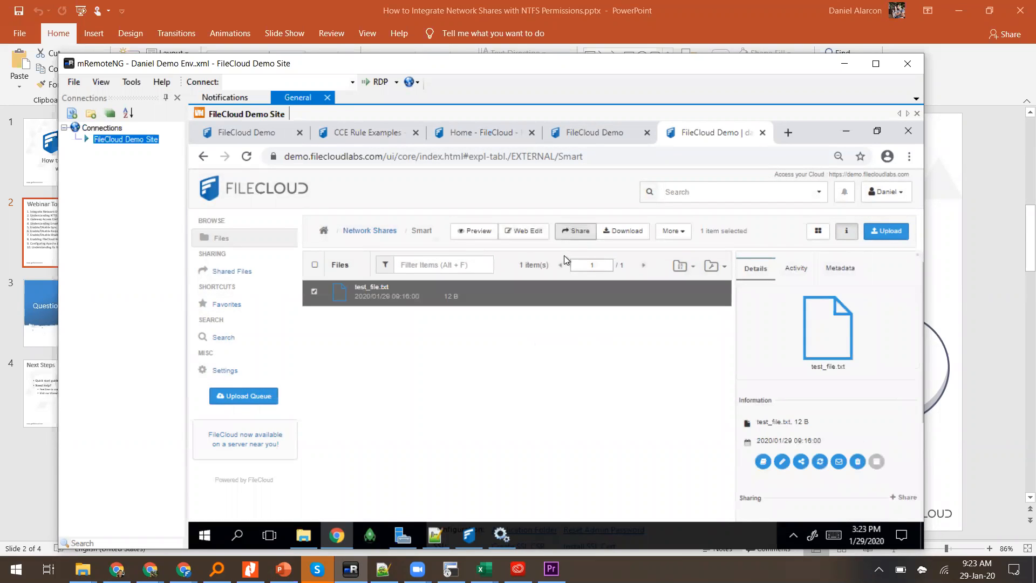
left_click(605, 273)
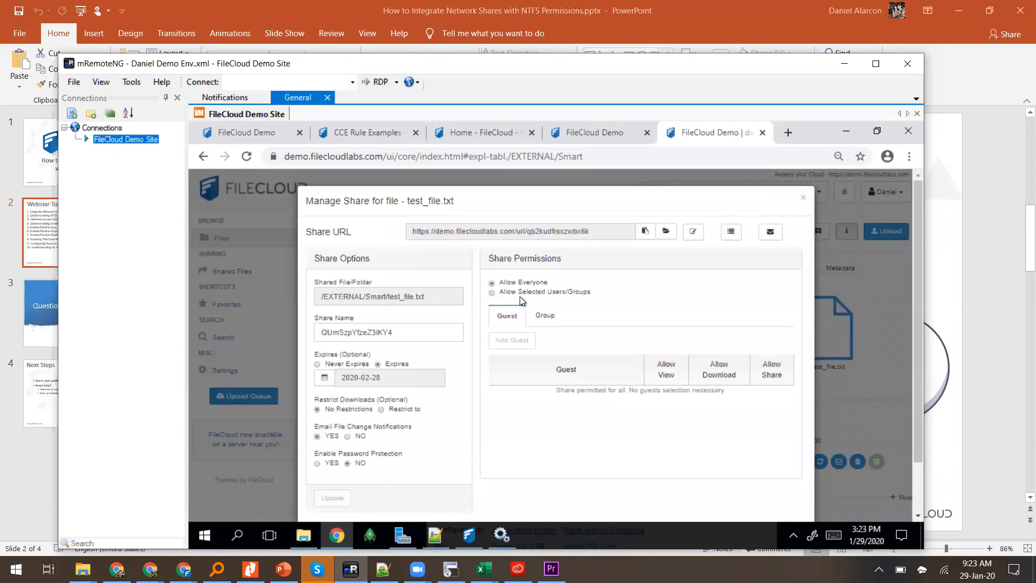
left_click(522, 295)
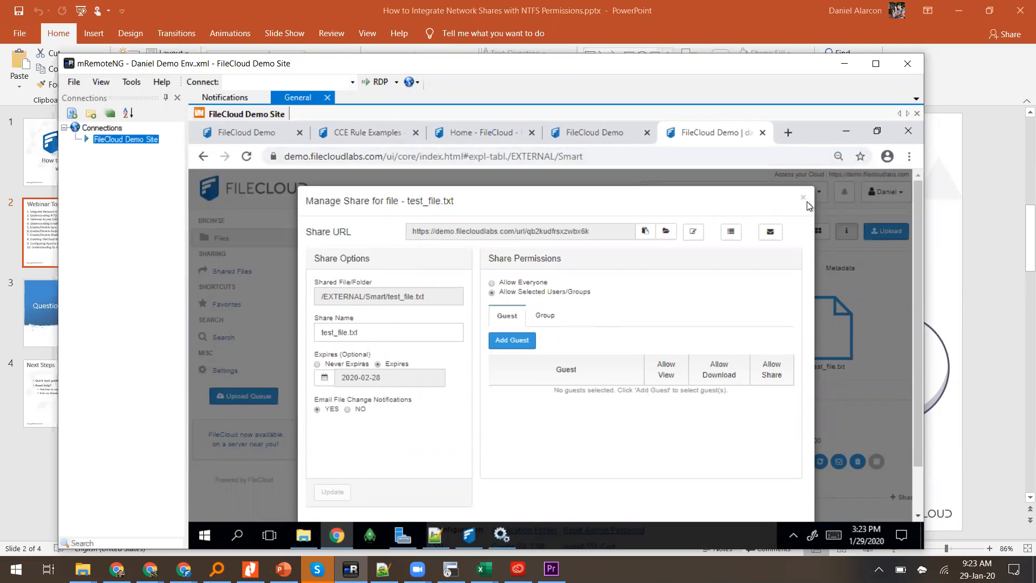
scroll(429, 409, "down", 1)
left_click(345, 496)
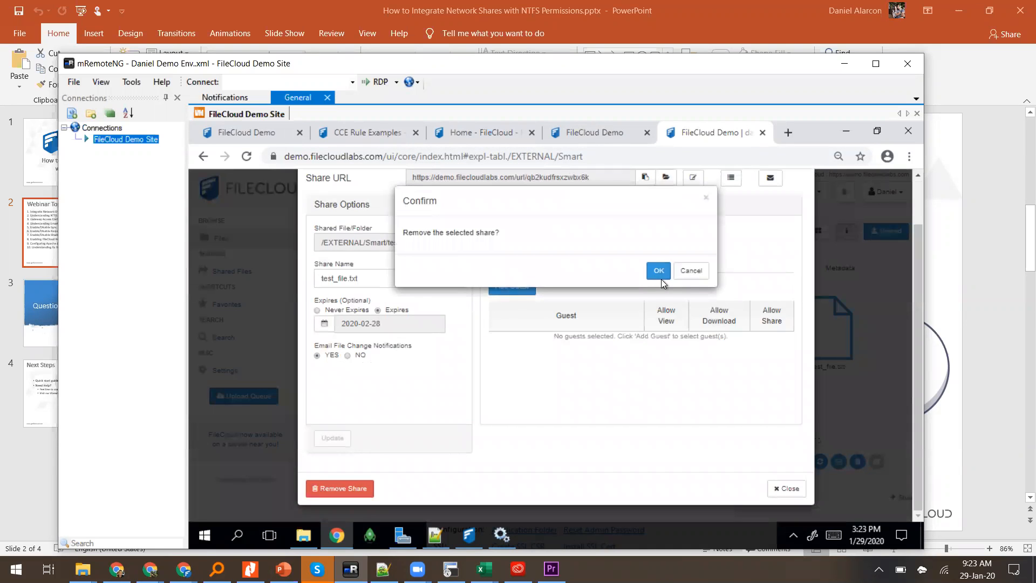
left_click(660, 271)
left_click(610, 132)
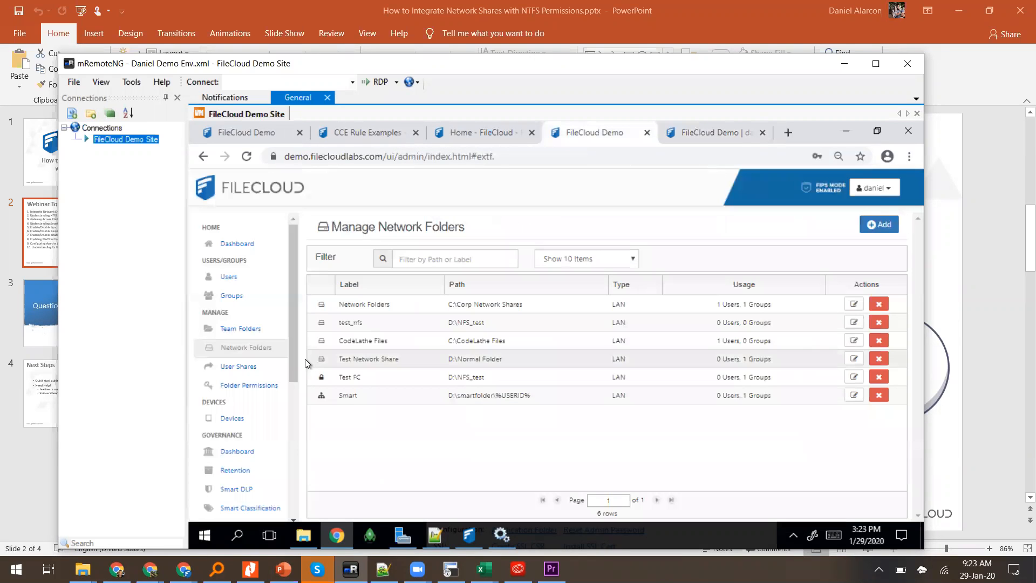
Step: Set the Smart network folder's Sharing to Shares Not Allowed and save it with Update
left_click(405, 392)
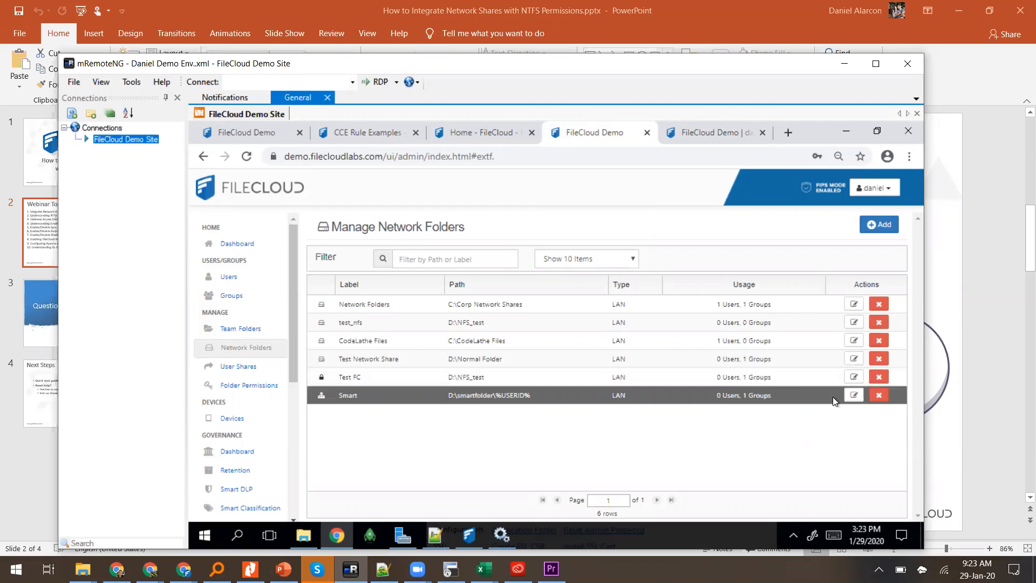
left_click(853, 395)
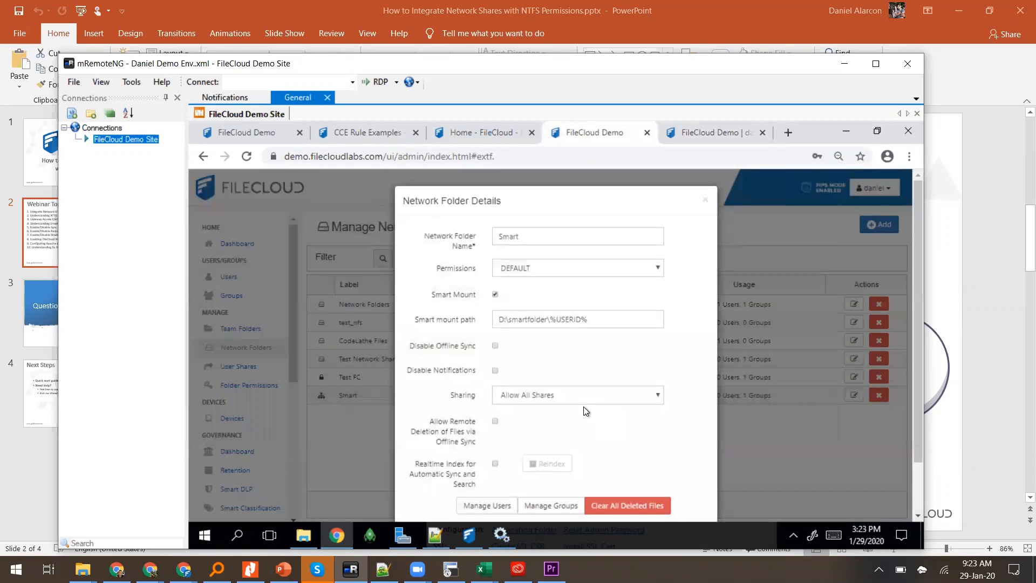
left_click(580, 406)
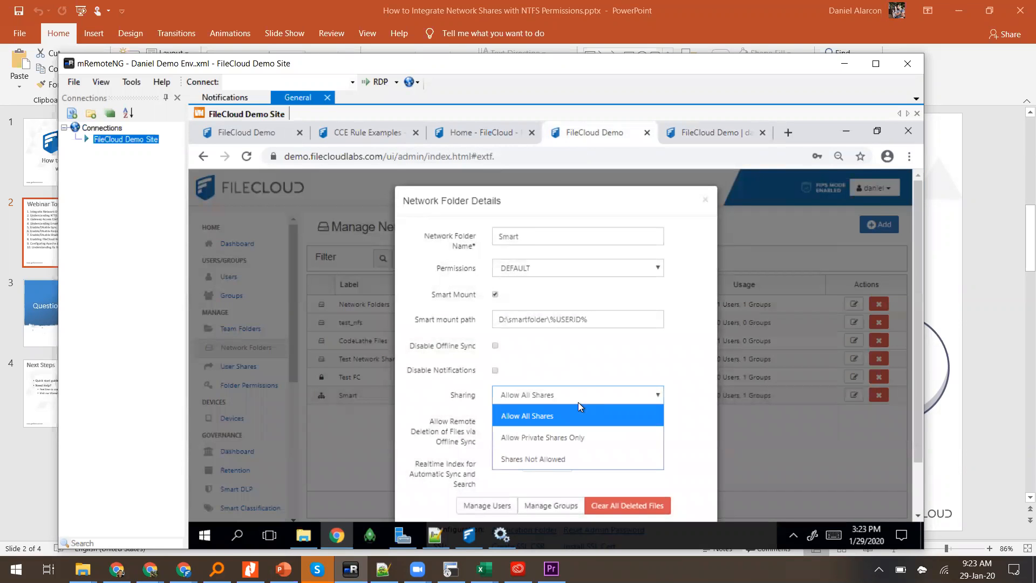
left_click(533, 458)
scroll(533, 456, "down", 1)
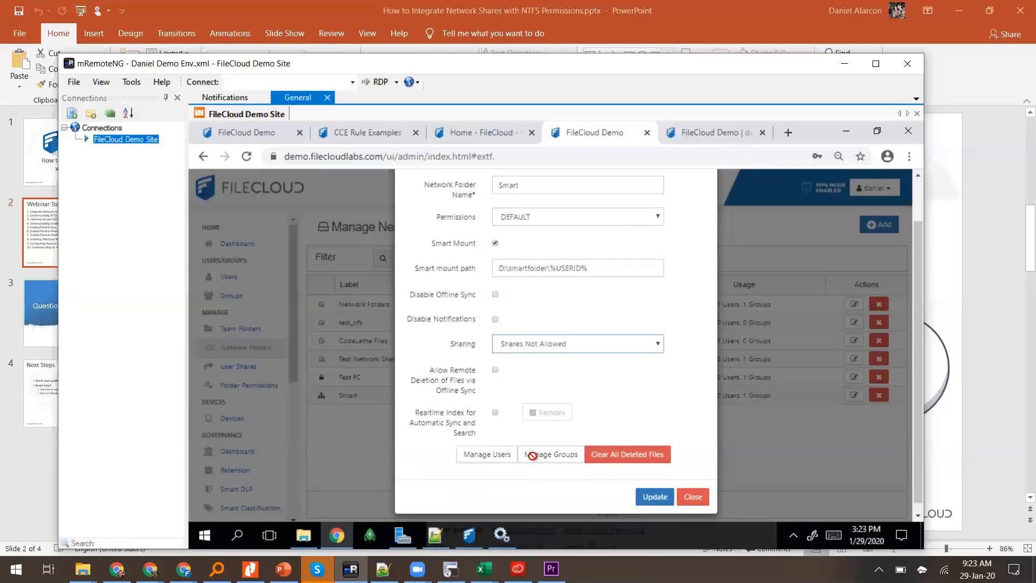
right_click(653, 492)
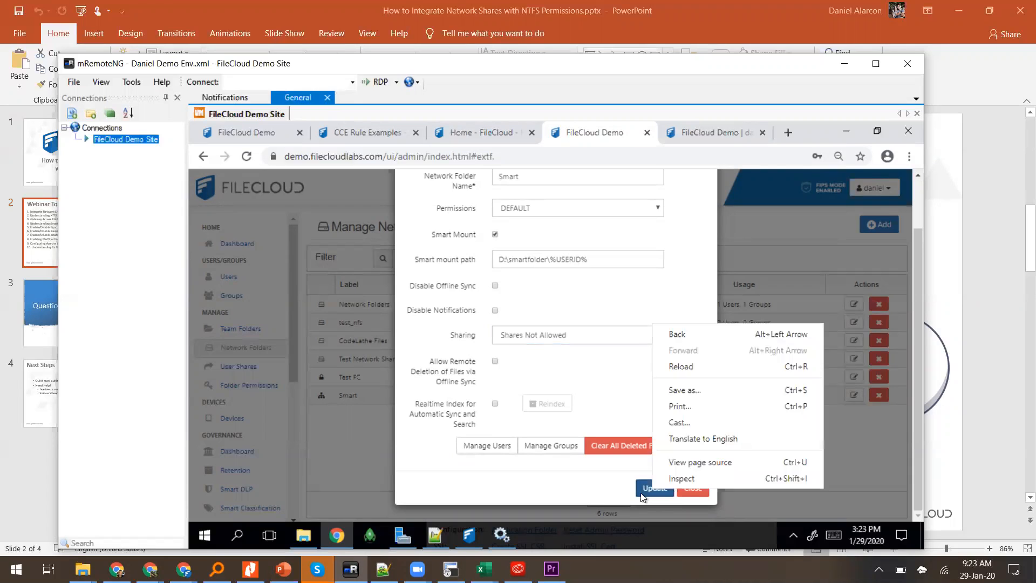
left_click(643, 497)
left_click(643, 494)
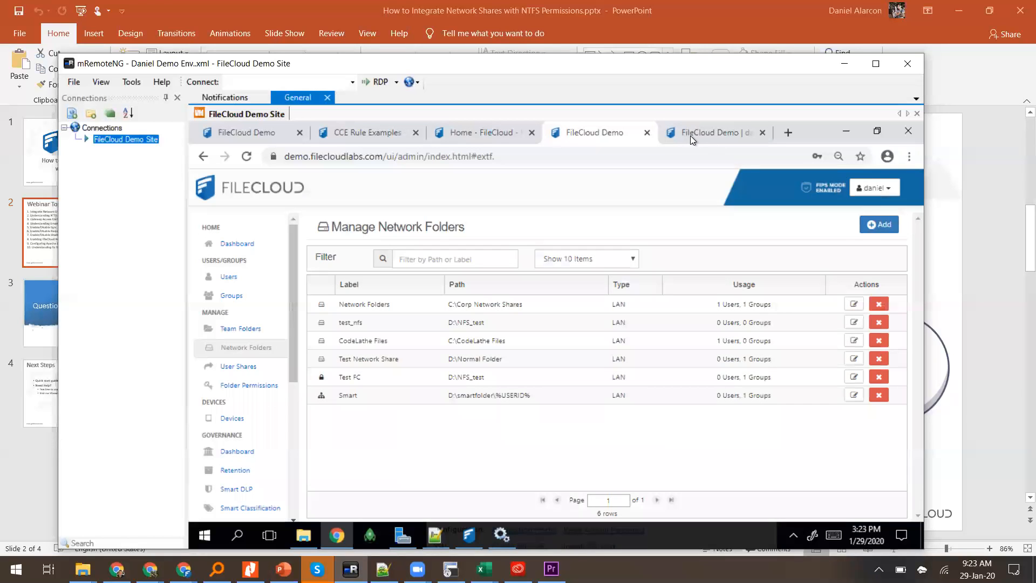
left_click(691, 135)
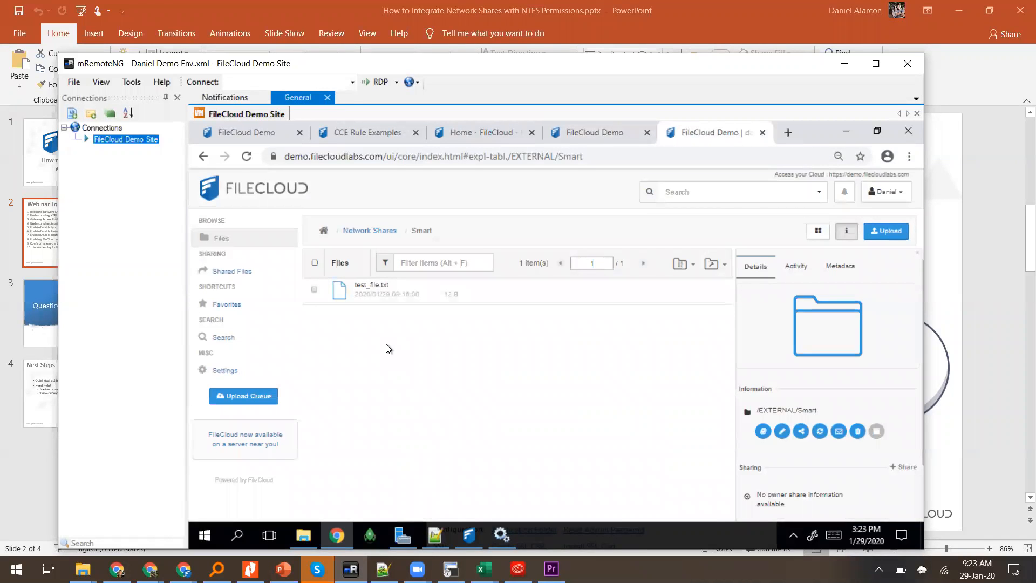
Step: Reload the Smart folder with F5 and confirm test_file.txt no longer offers Share
key("F5")
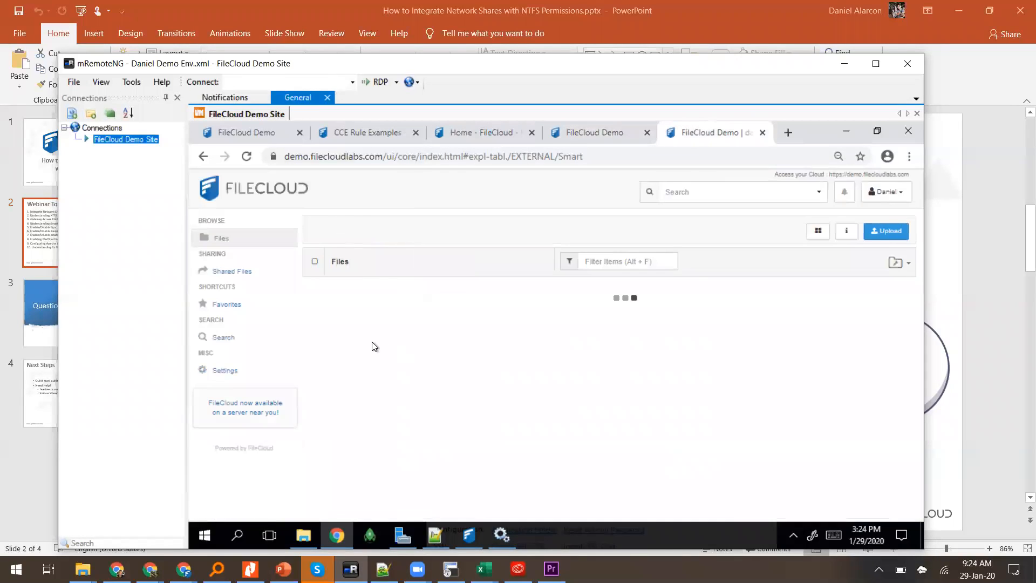
left_click(315, 293)
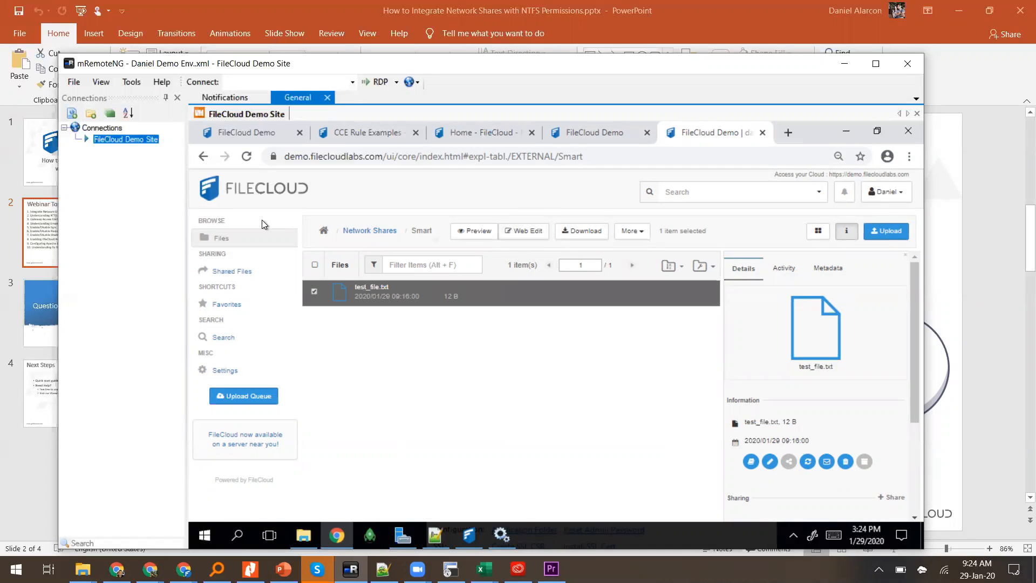
left_click(556, 138)
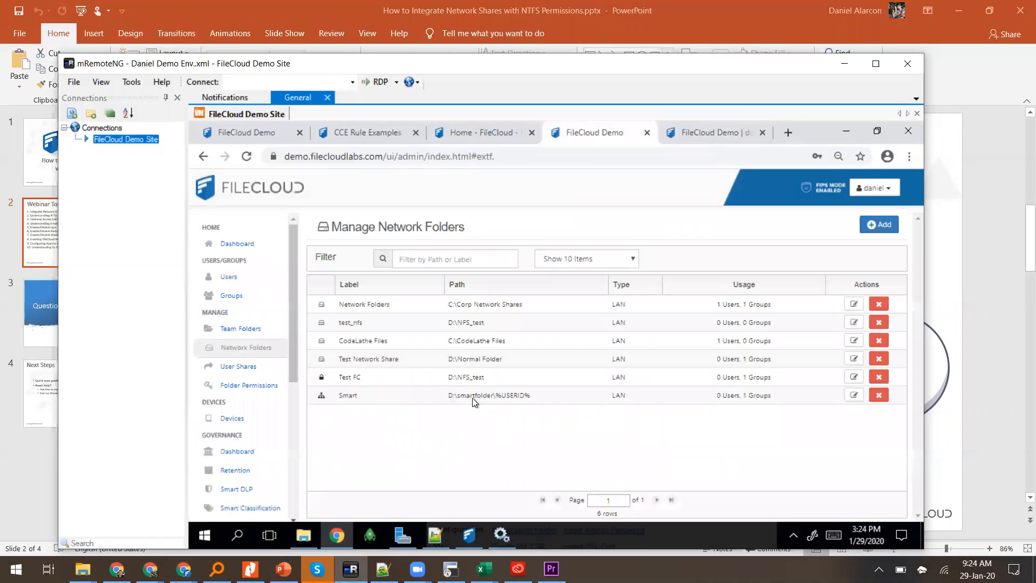
Step: Review the Smart folder's options, including Offline Sync, then check the Control Panel shows all services running
left_click(852, 400)
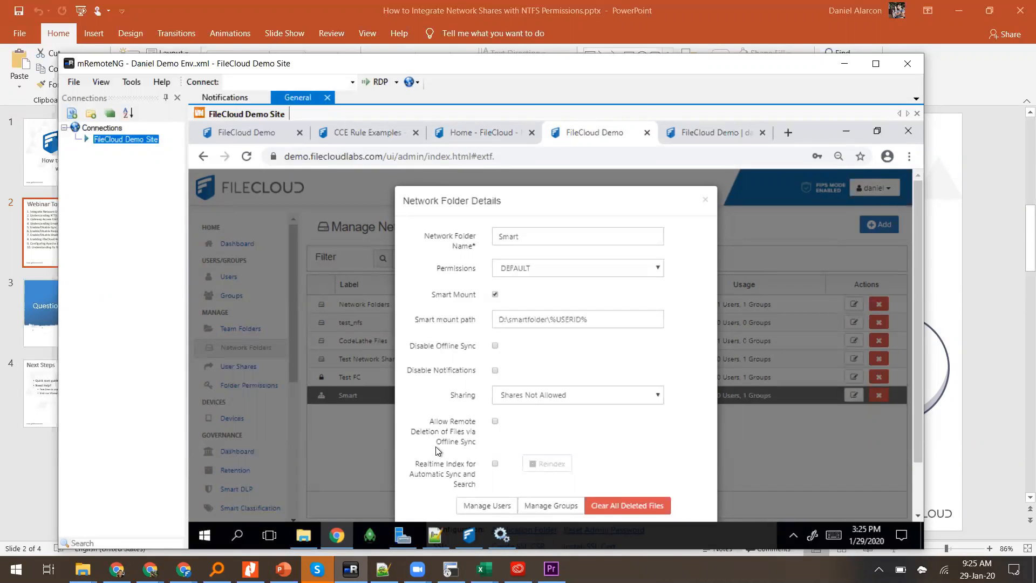
left_click_drag(443, 445, 479, 445)
left_click(477, 442)
scroll(665, 354, "down", 1)
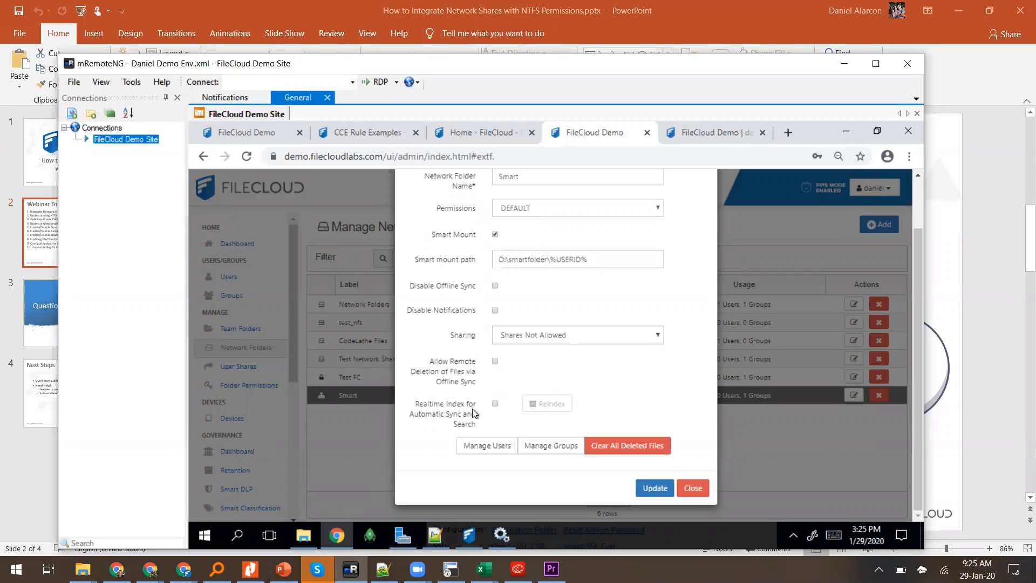
left_click(474, 537)
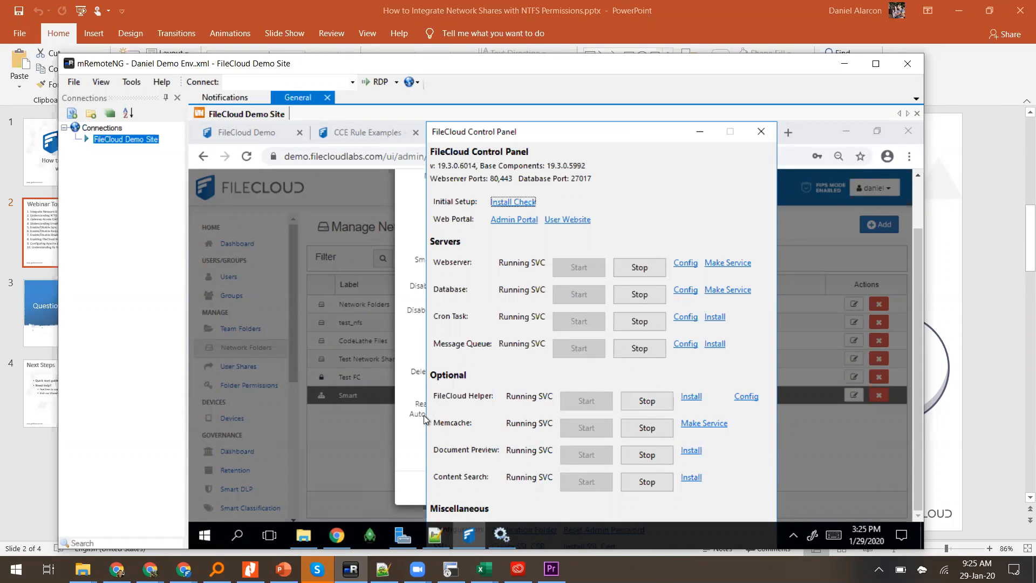
Step: Locate and select the FileCloud Helper service in Windows Services by typing 'fi'
left_click(503, 537)
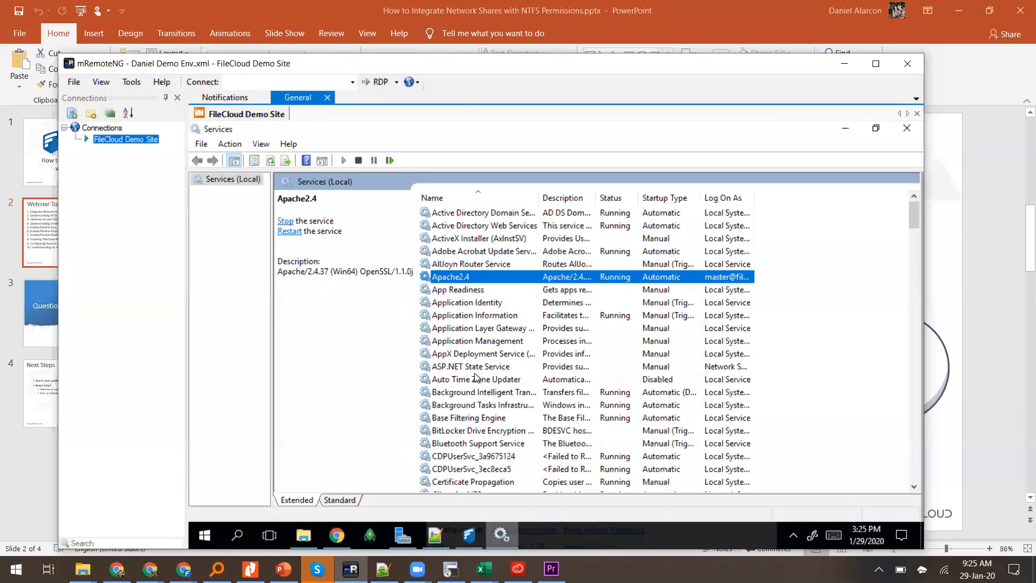
left_click(475, 373)
type("fi")
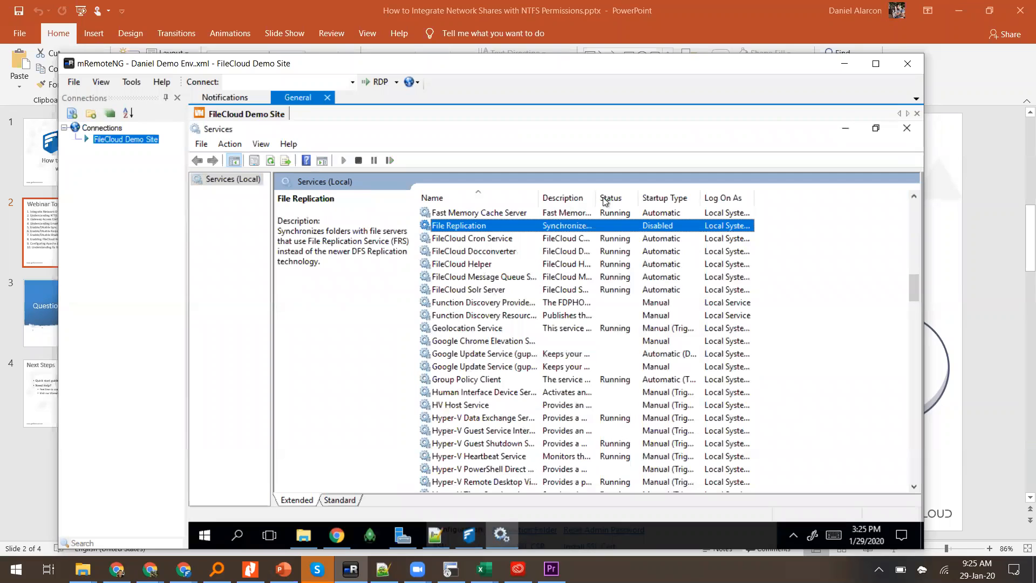
left_click(504, 264)
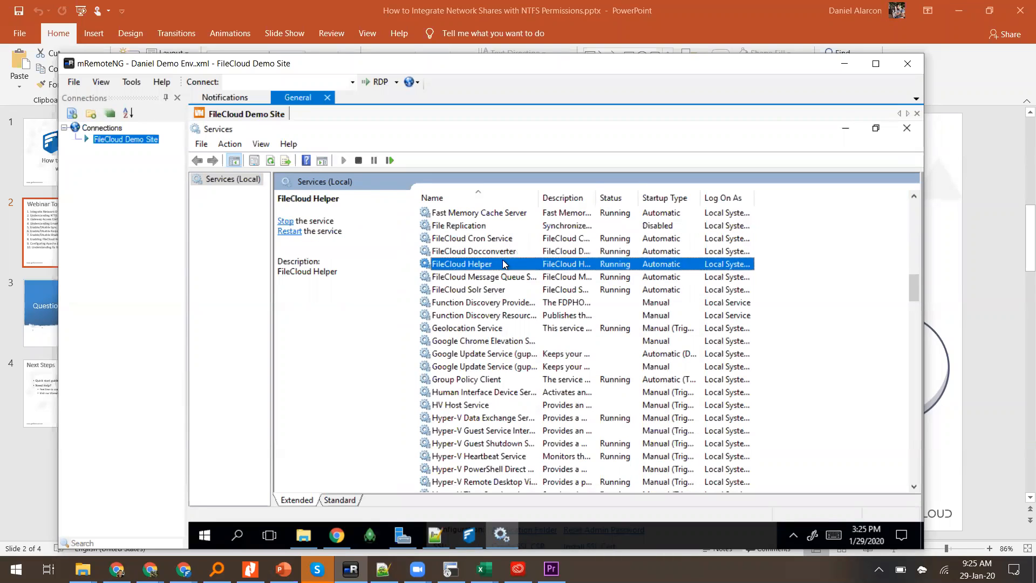
Step: Review FileCloud Helper's Stop/Restart actions without changing it, then bring the Webinar Topics slide forward
right_click(504, 264)
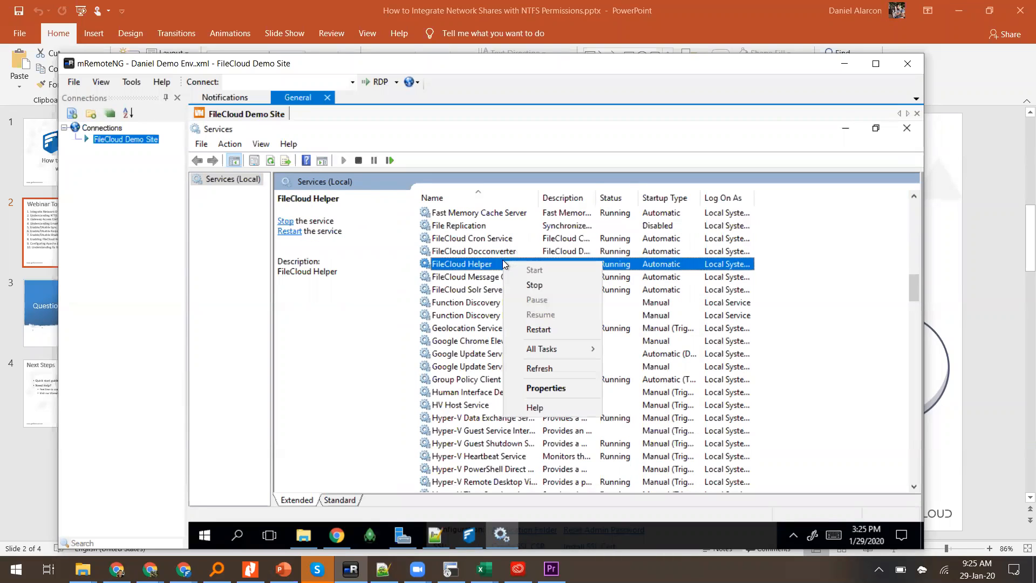
left_click(446, 269)
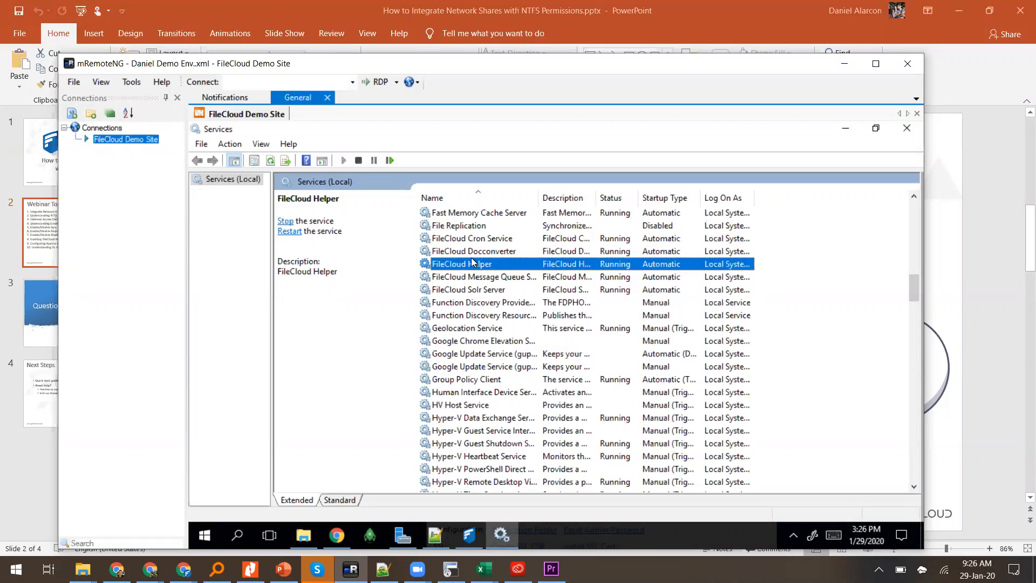
right_click(472, 264)
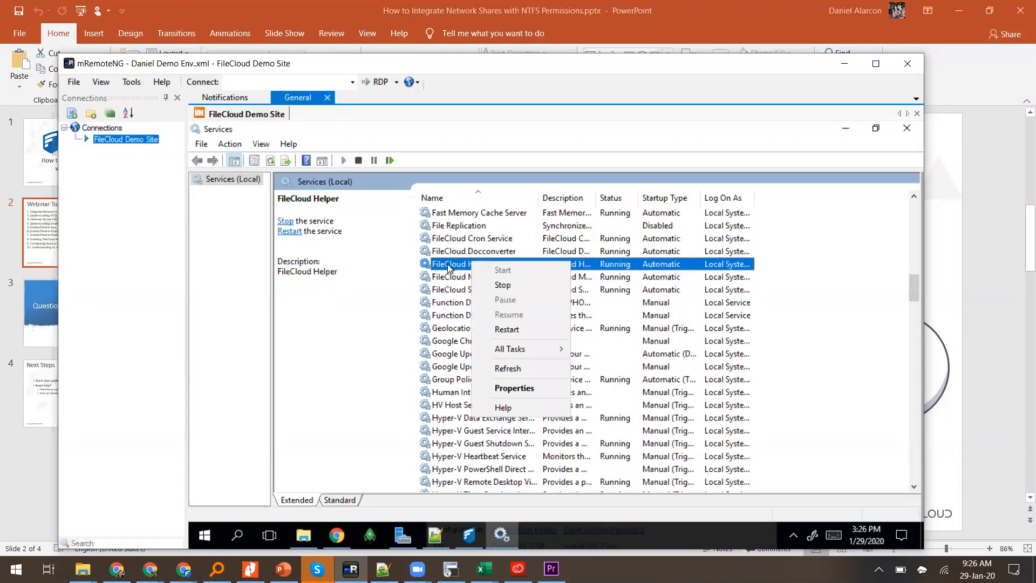
left_click(446, 268)
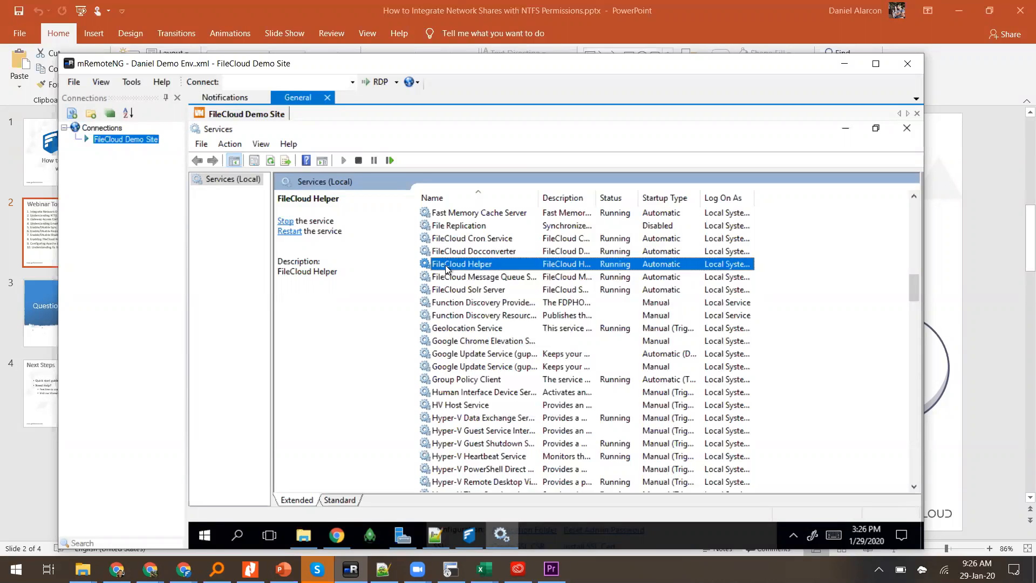
left_click(38, 229)
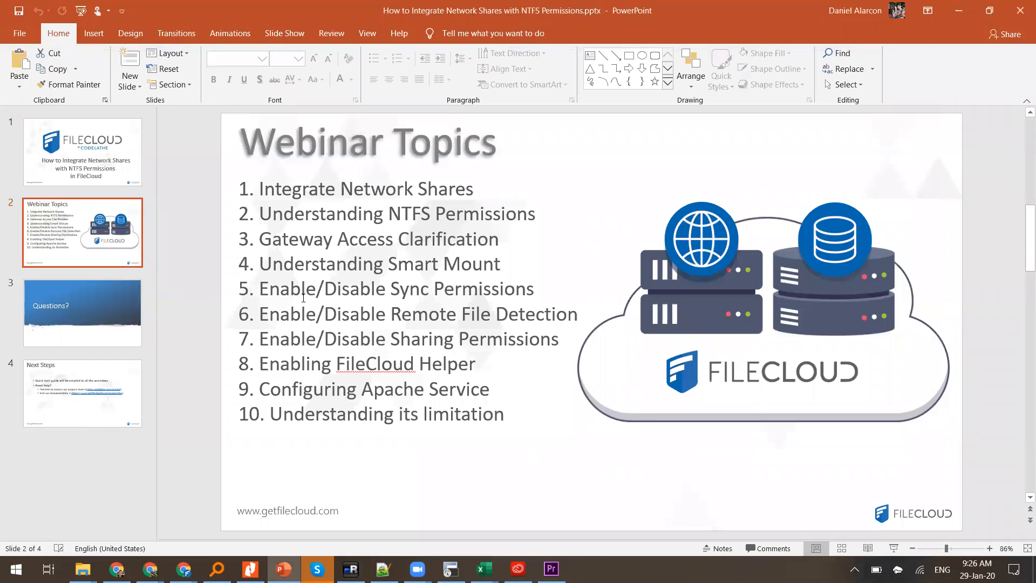
Step: Point out 'Apache' and the Enabling FileCloud Helper topic on slide 2, then return to the remote server
double_click(366, 396)
left_click(315, 386)
left_click(301, 369)
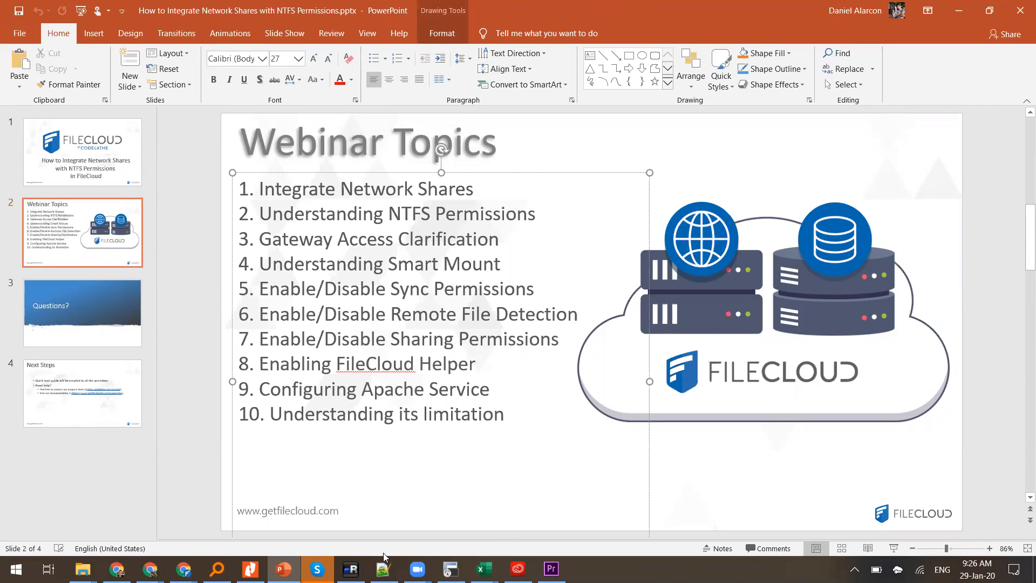
left_click(351, 569)
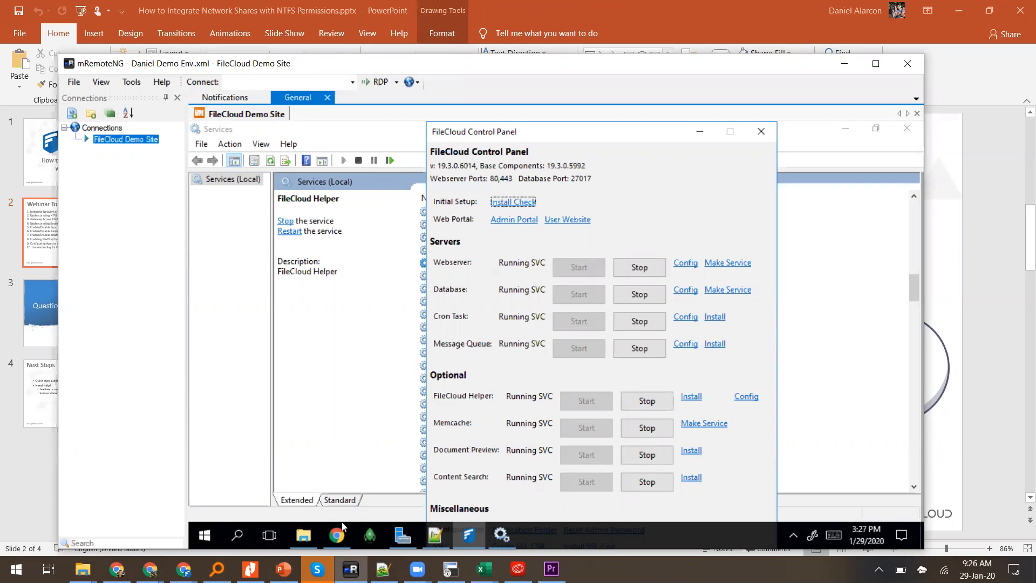
Step: Enable Realtime Index on the Smart folder and save, which is refused with a smart-mount error
mouse_move(338, 536)
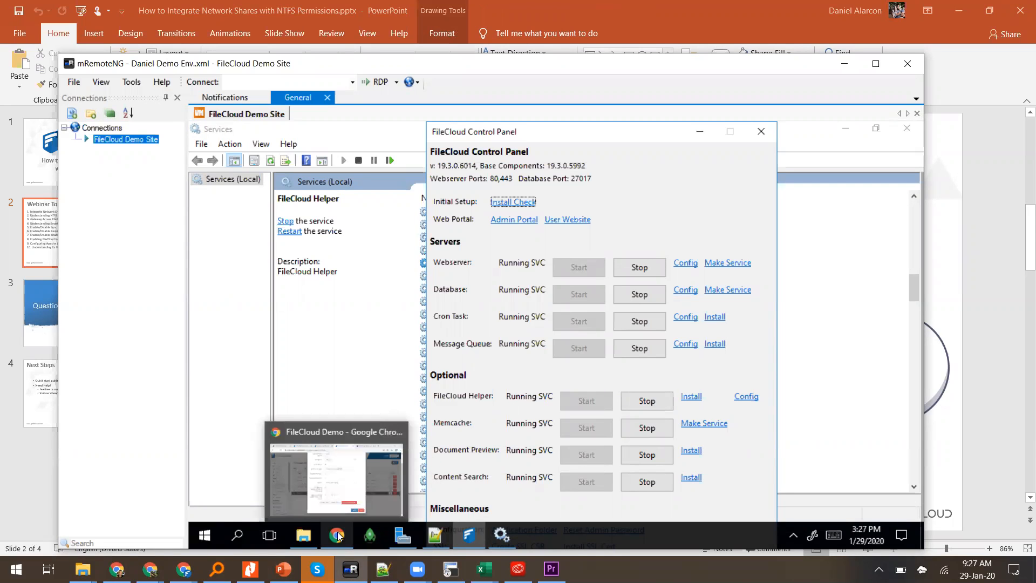
left_click(325, 497)
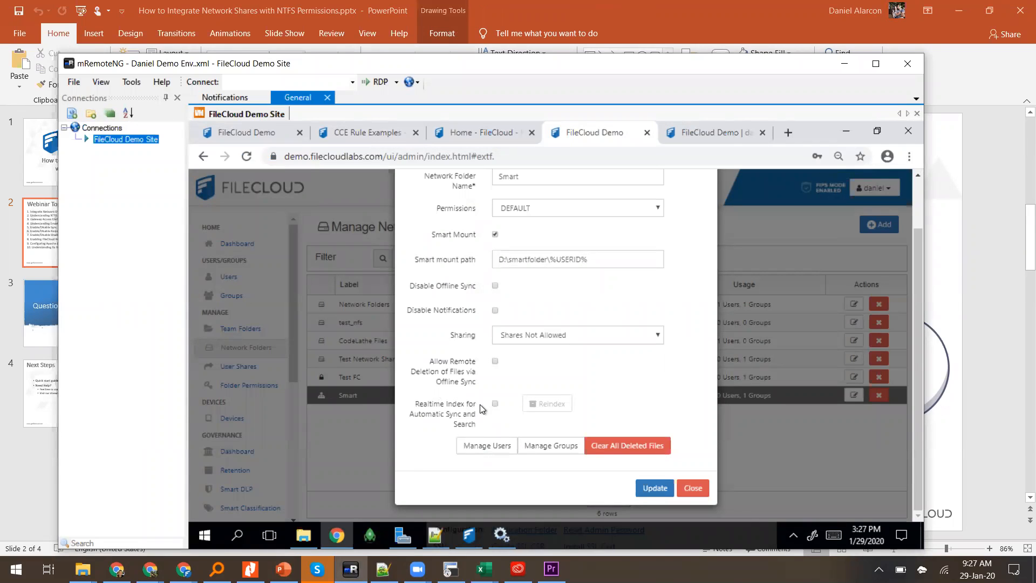
left_click(494, 405)
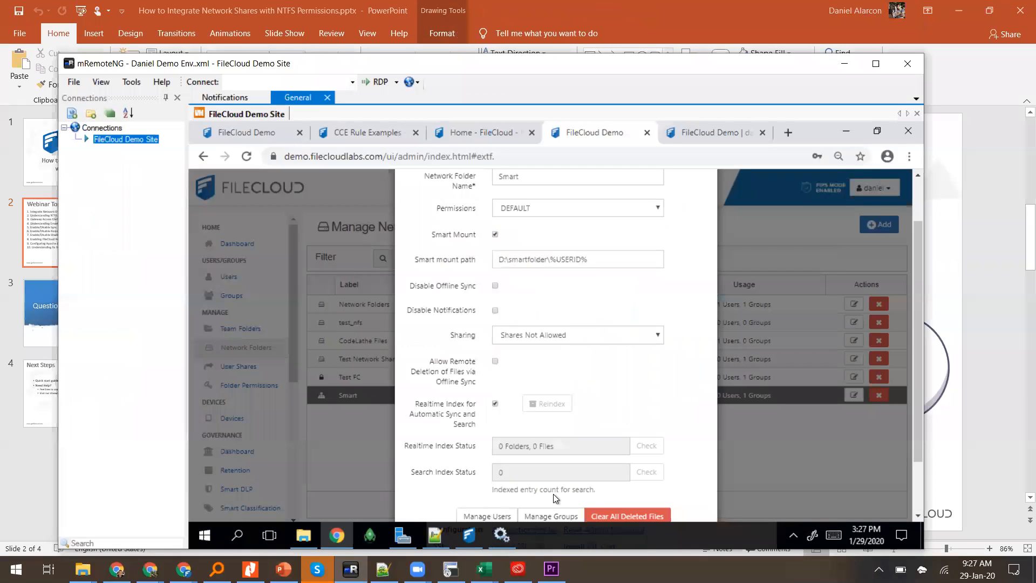
scroll(552, 494, "down", 1)
left_click(649, 489)
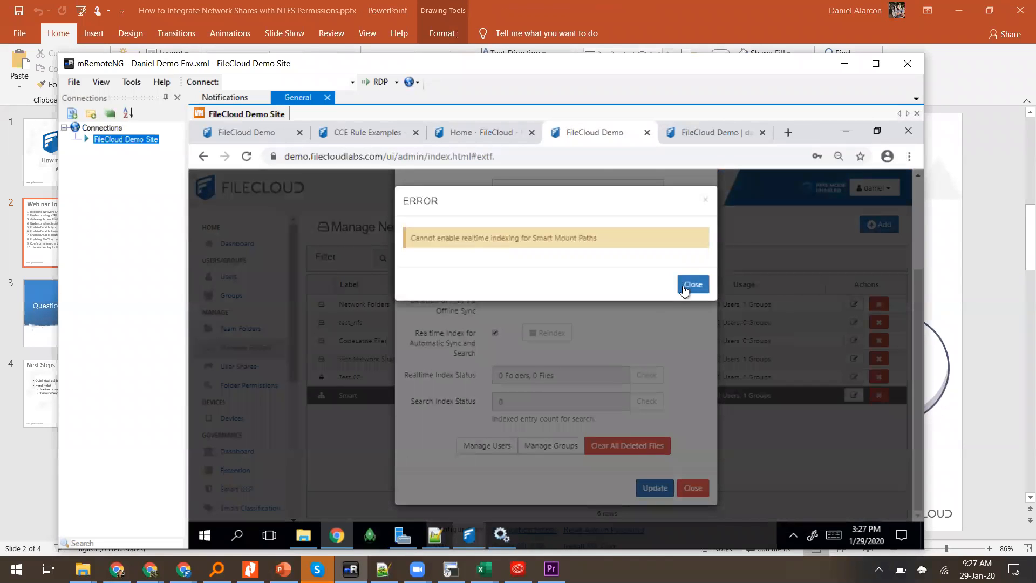
left_click(685, 290)
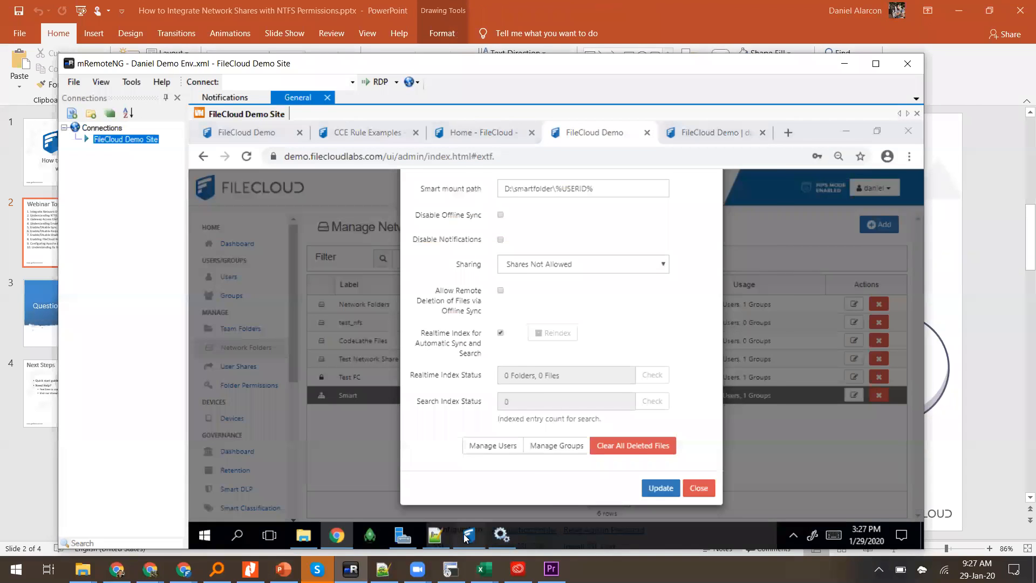
Step: Retry saving the Smart folder, close its dialog unsaved, and open the Test FC folder's settings
left_click(468, 536)
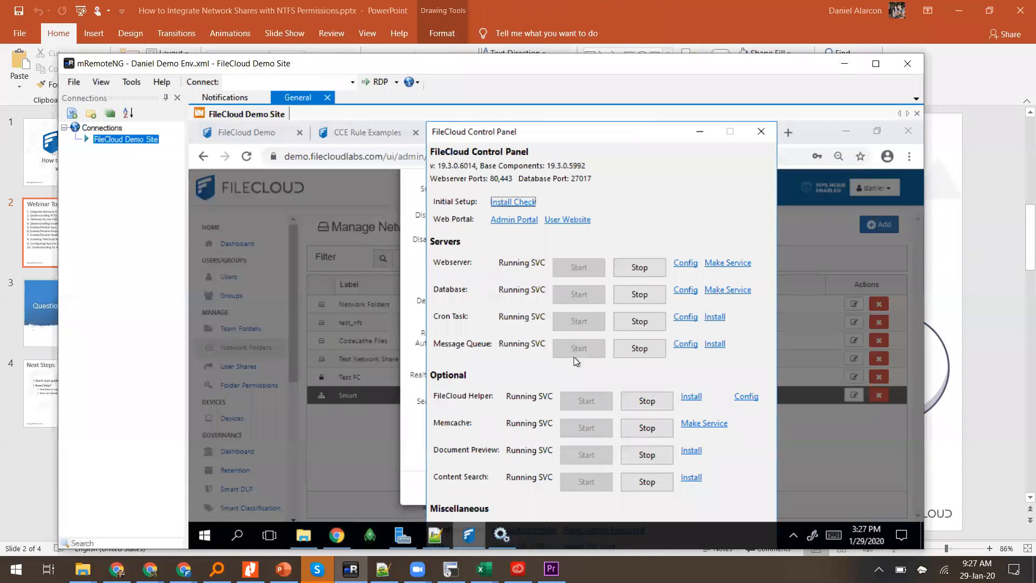
left_click(762, 133)
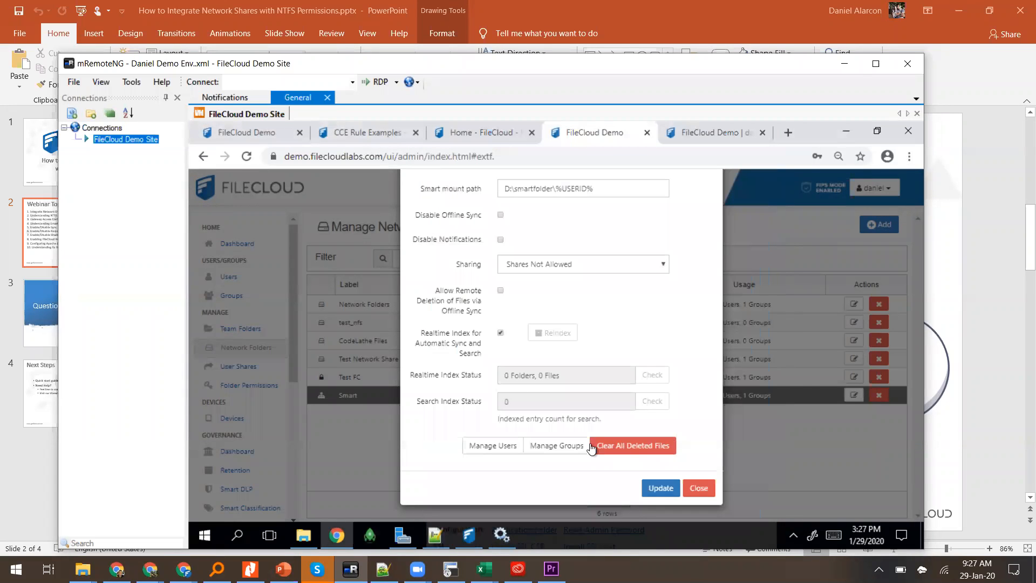
left_click(670, 492)
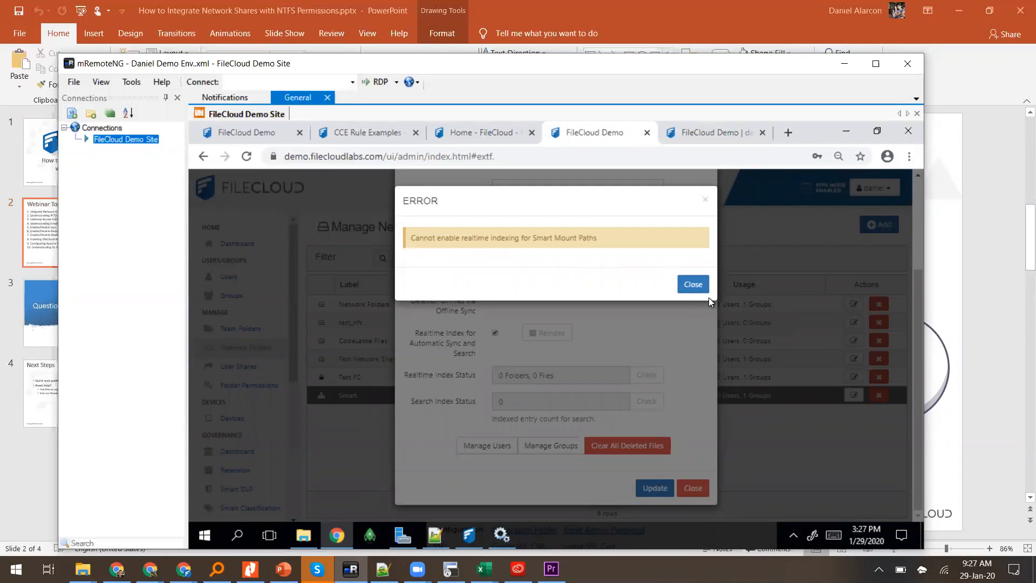
left_click(693, 284)
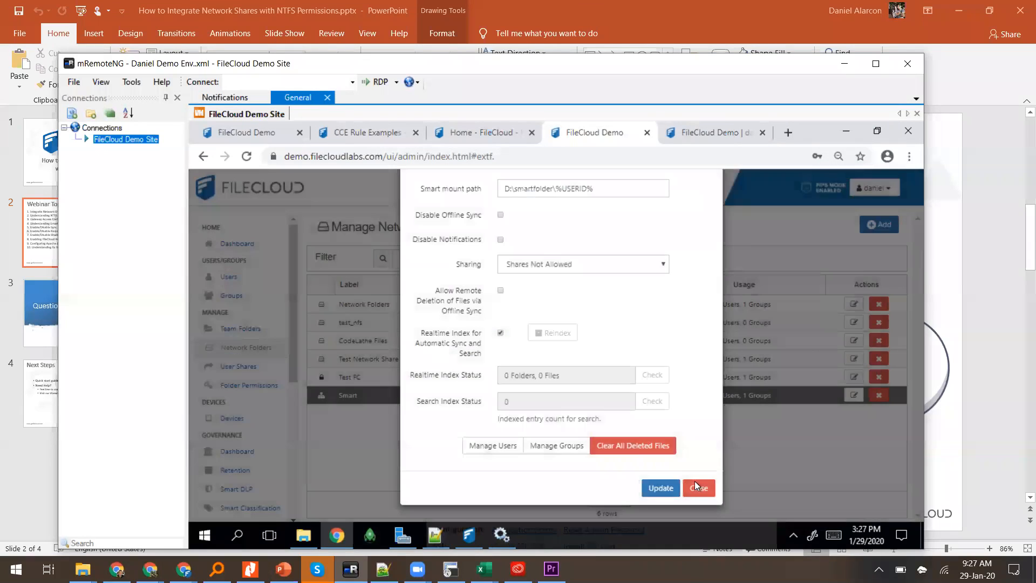
left_click(696, 486)
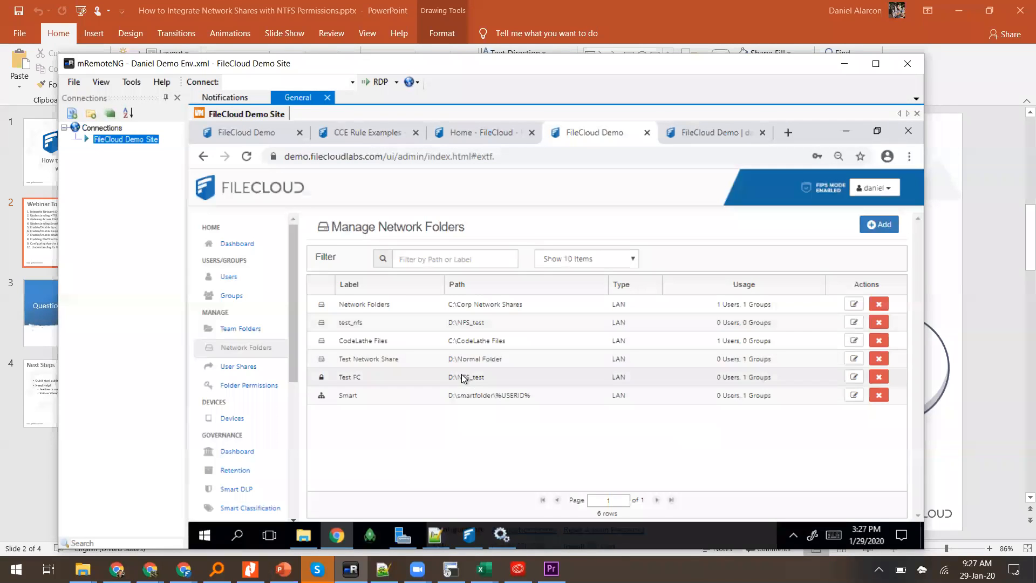
left_click(855, 378)
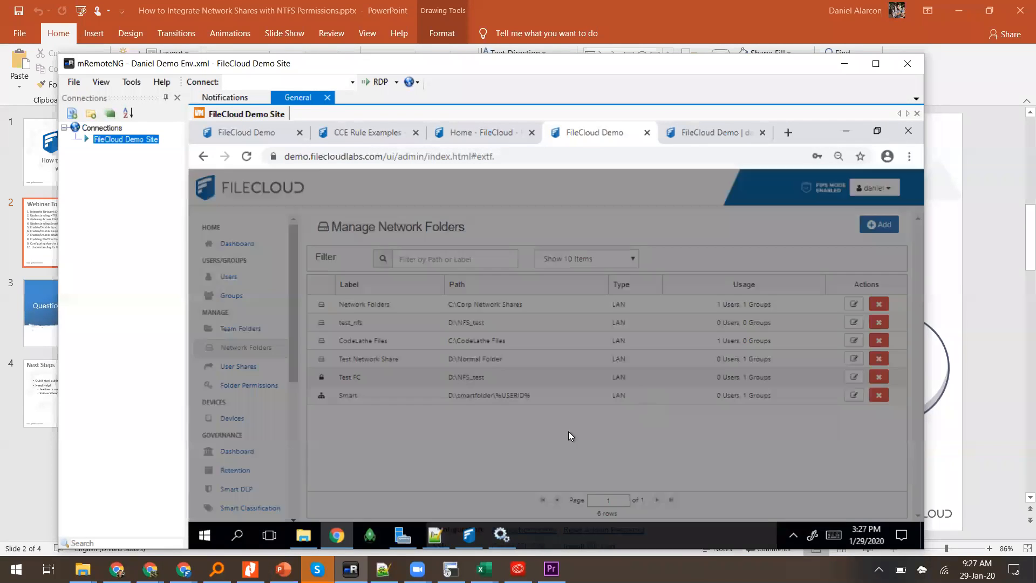
scroll(475, 372, "down", 2)
Step: Enable Realtime Index on Test FC, save it, and dismiss the Restart Helper Service notice
left_click(496, 405)
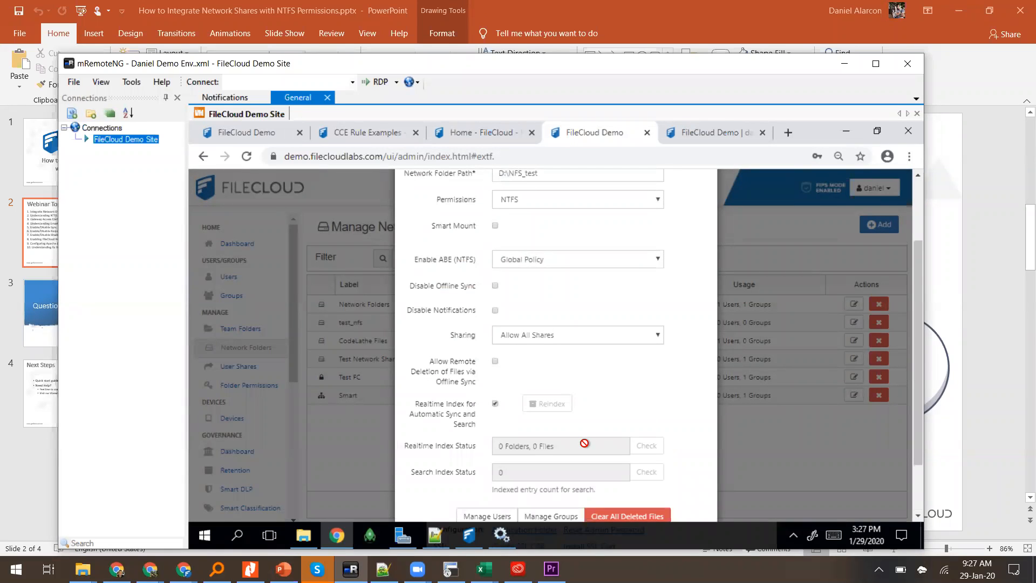
scroll(585, 443, "down", 2)
left_click(655, 489)
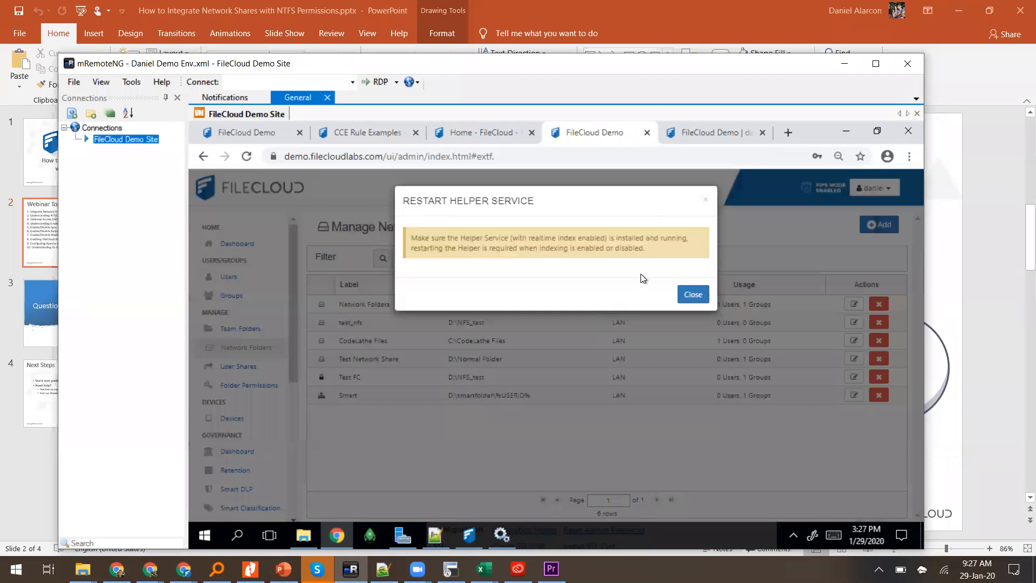
left_click_drag(415, 238, 540, 226)
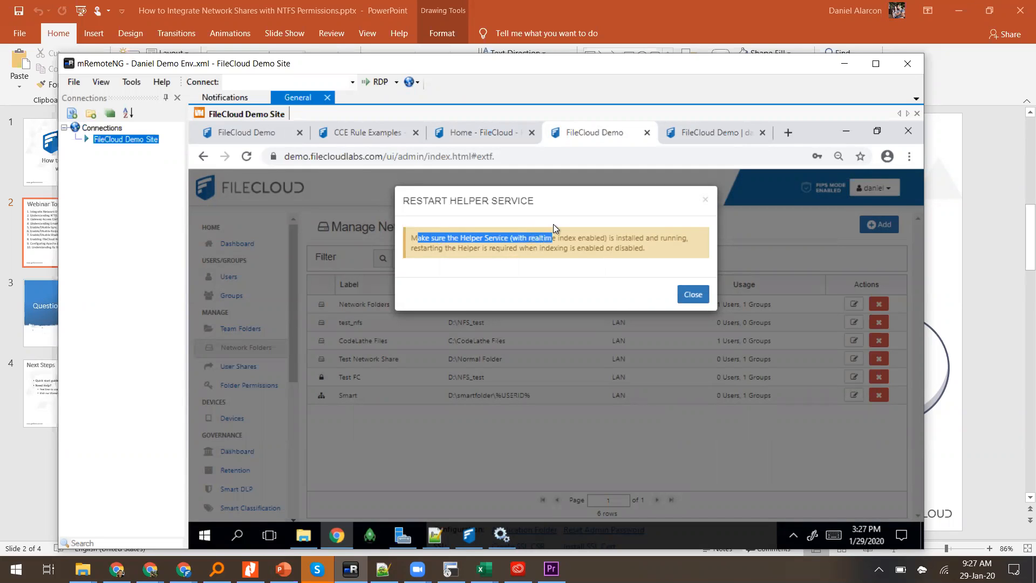
left_click_drag(609, 232, 667, 249)
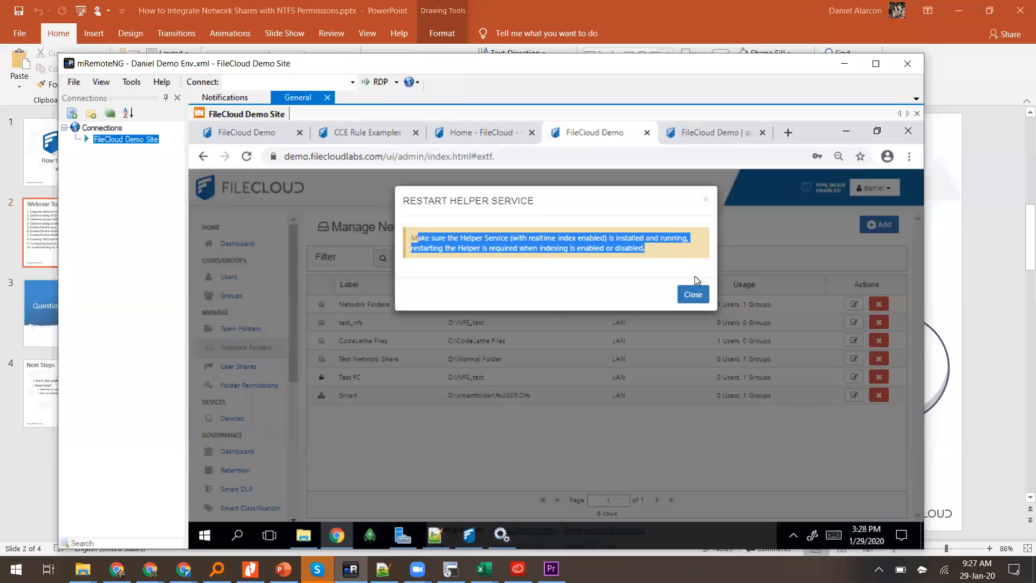
left_click(700, 294)
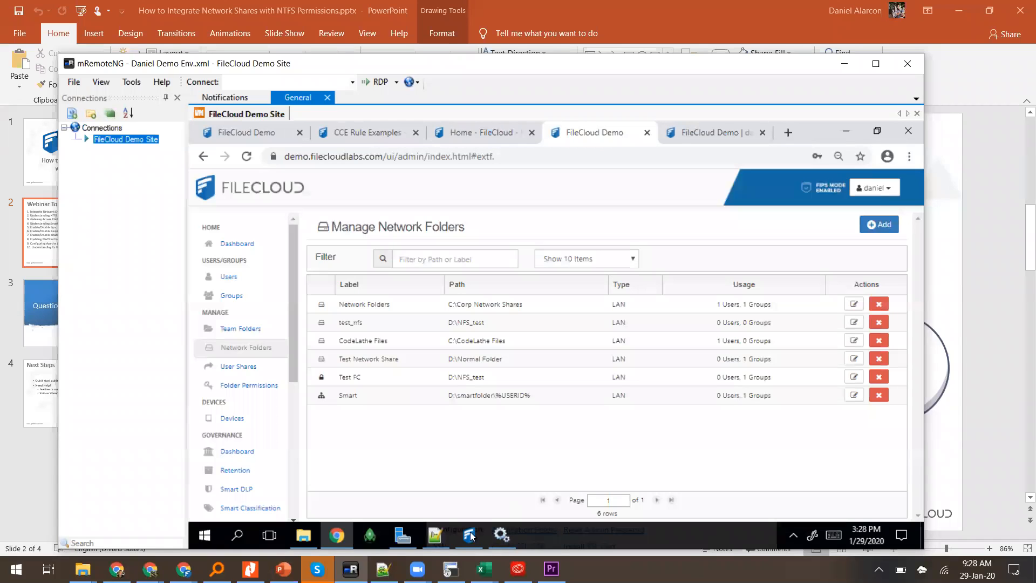
Step: Stop and restart FileCloud Helper in the FileCloud Control Panel, then return to the slides
left_click(469, 539)
left_click(643, 399)
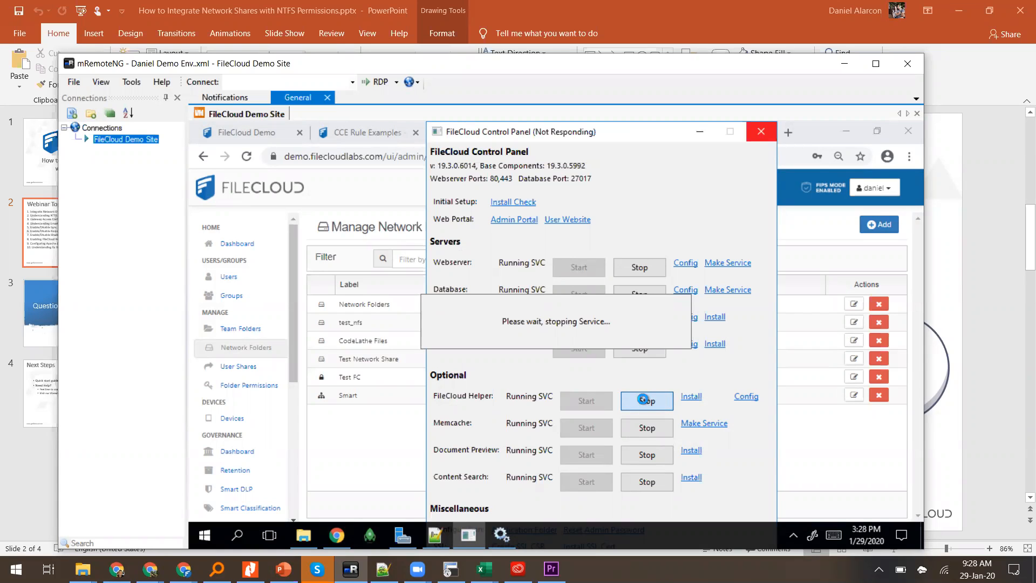
left_click(576, 403)
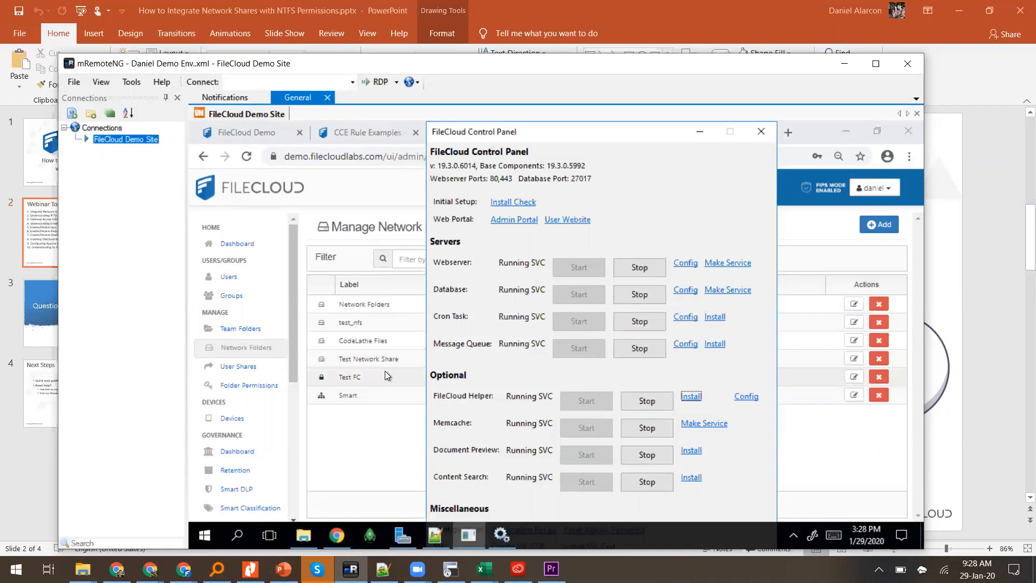
left_click(32, 229)
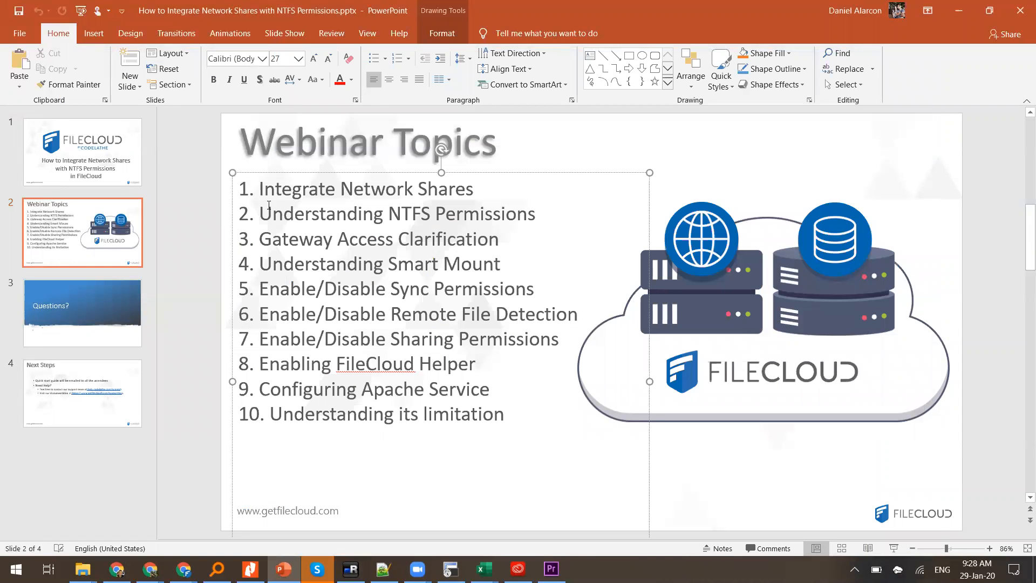
left_click_drag(268, 205, 306, 263)
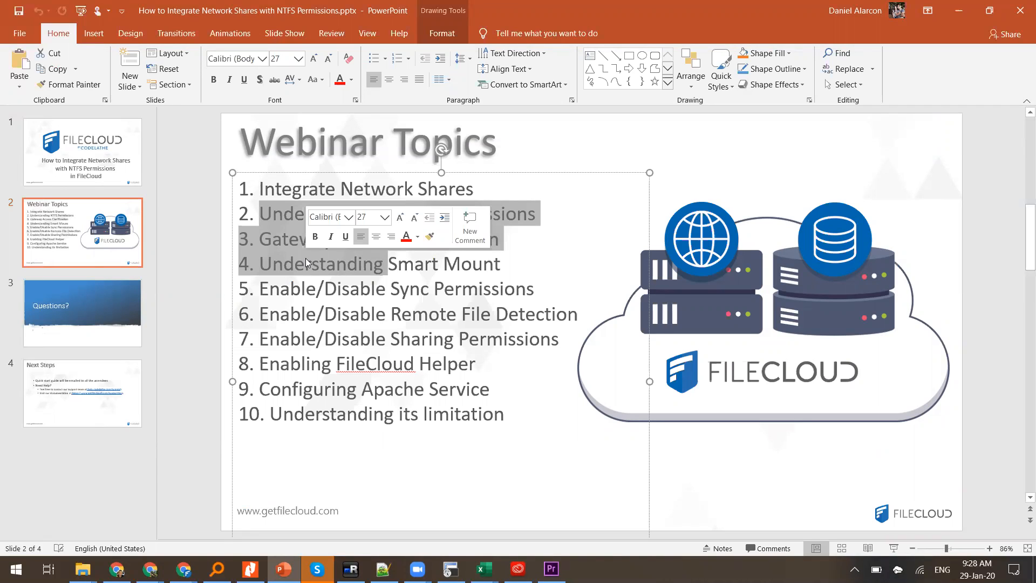
left_click(352, 318)
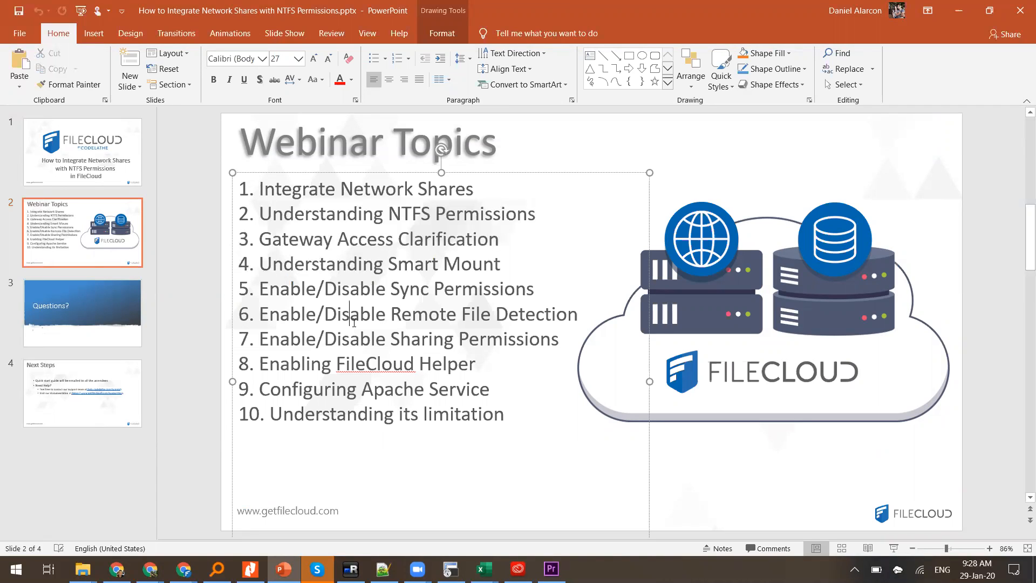
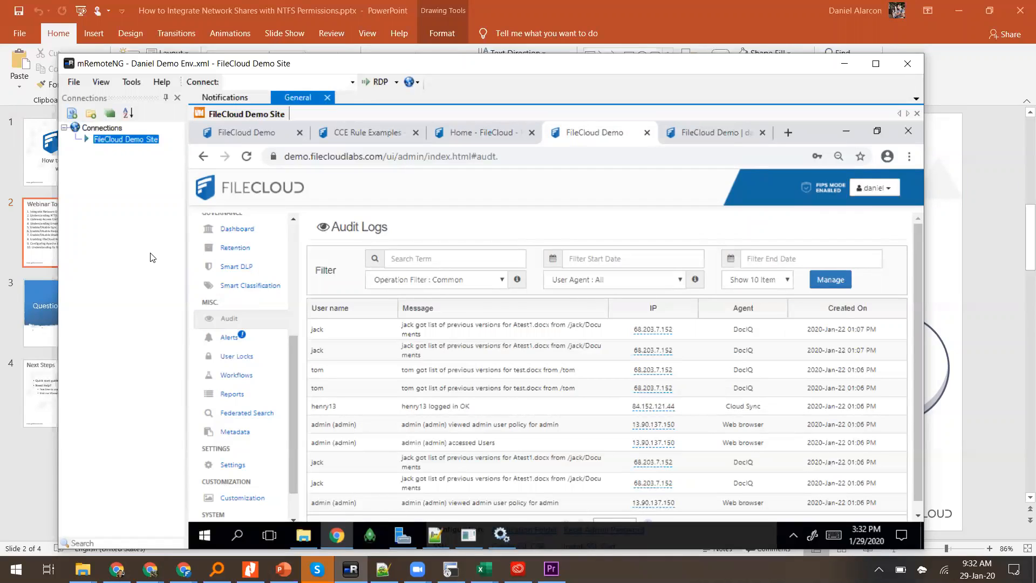
Step: Open File Explorer on the remote machine at the Temporary Storage (D:) drive, ready to edit the path
left_click(303, 536)
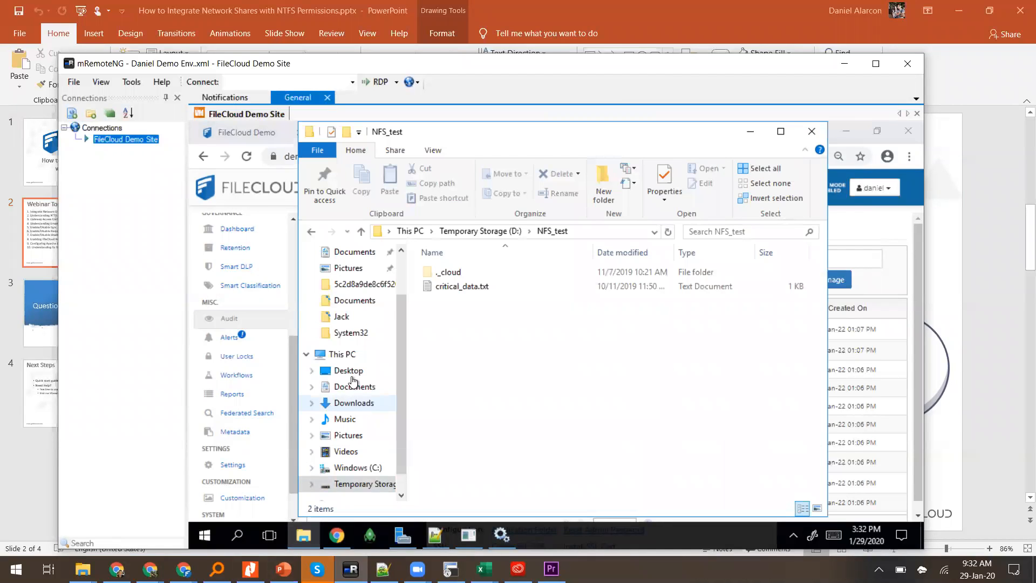
left_click(464, 235)
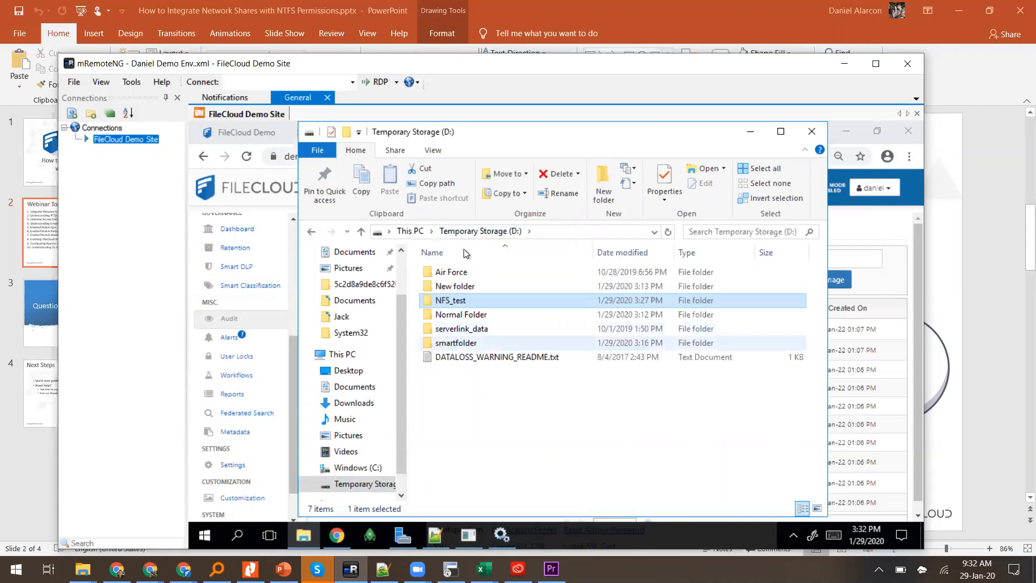
left_click(556, 231)
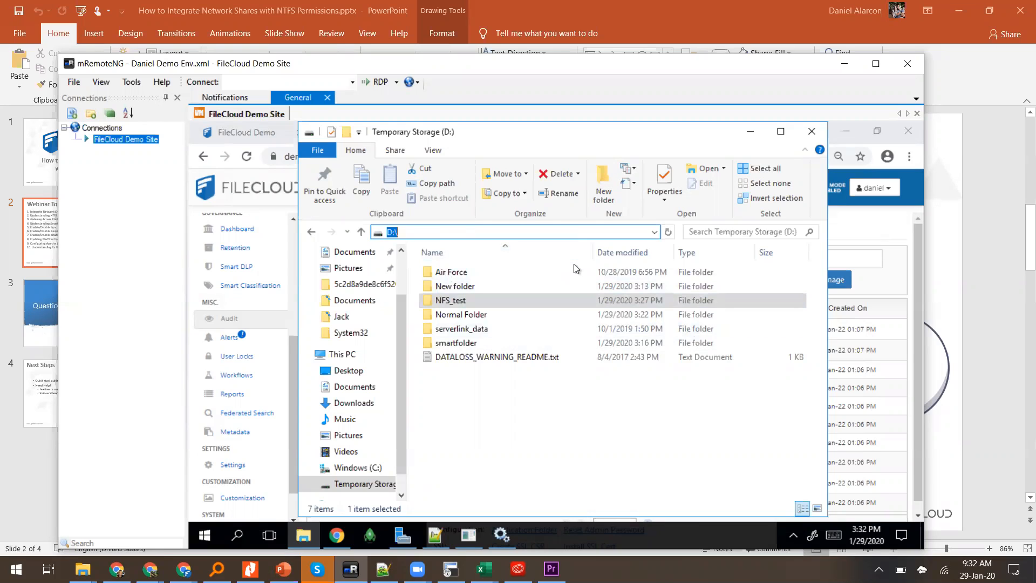
Step: Put away the D: drive window and bring back the browser showing FileCloud's Audit Logs
left_click(526, 25)
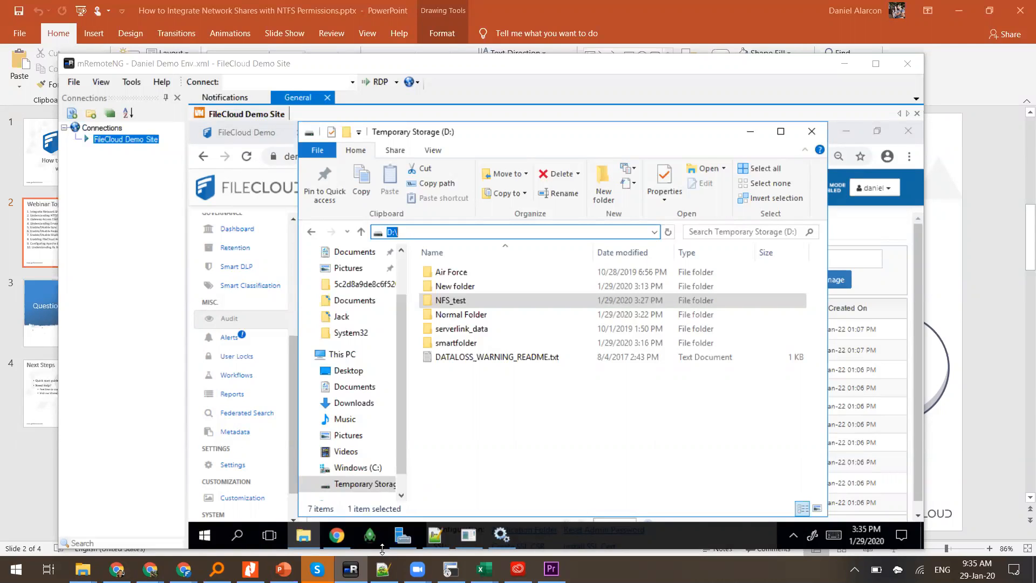
left_click(335, 541)
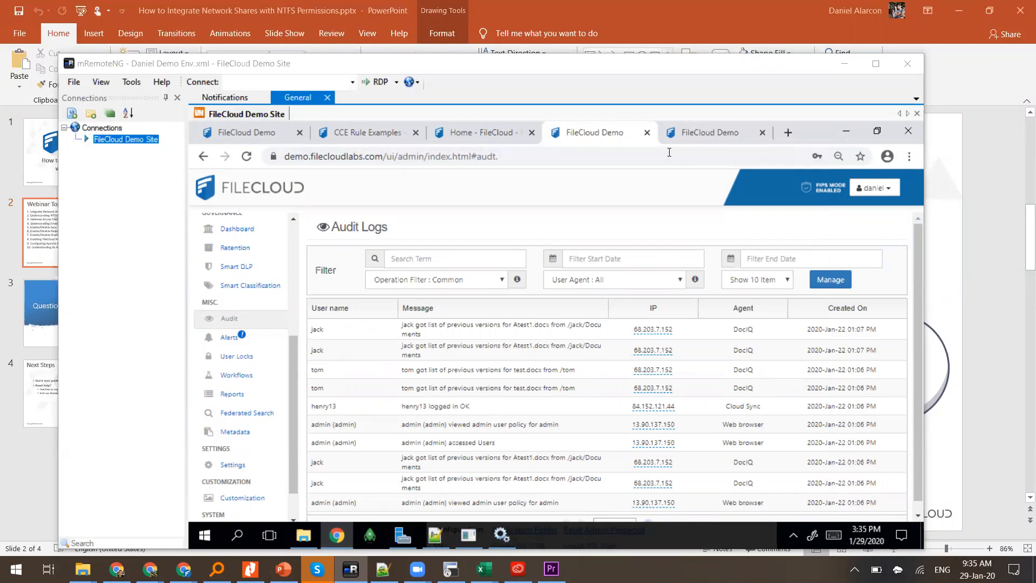
Step: Detach the FileCloud Demo tab, sign in with the saved password, and select test_file.txt in Smart
left_click_drag(672, 128, 562, 137)
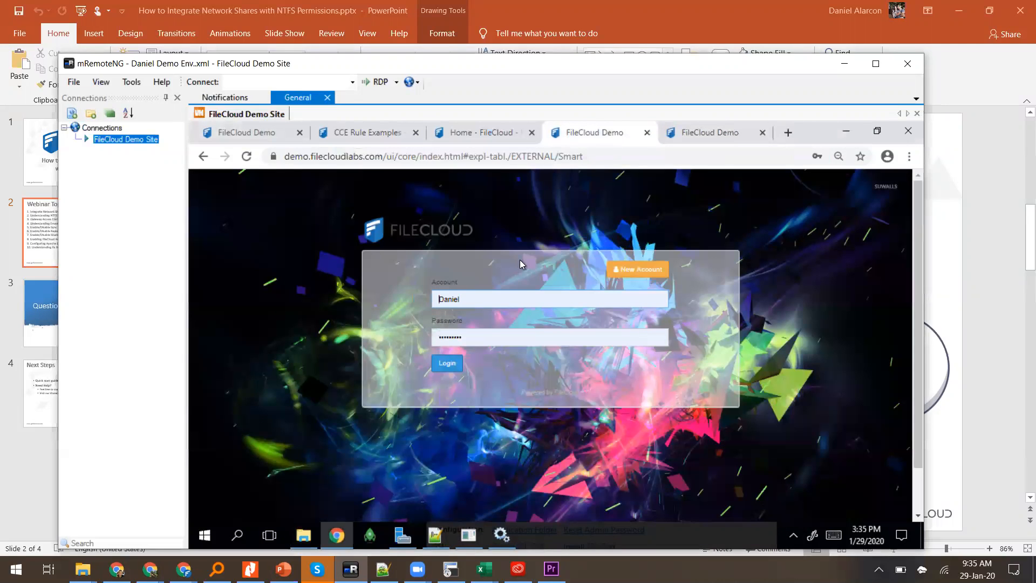
left_click(514, 331)
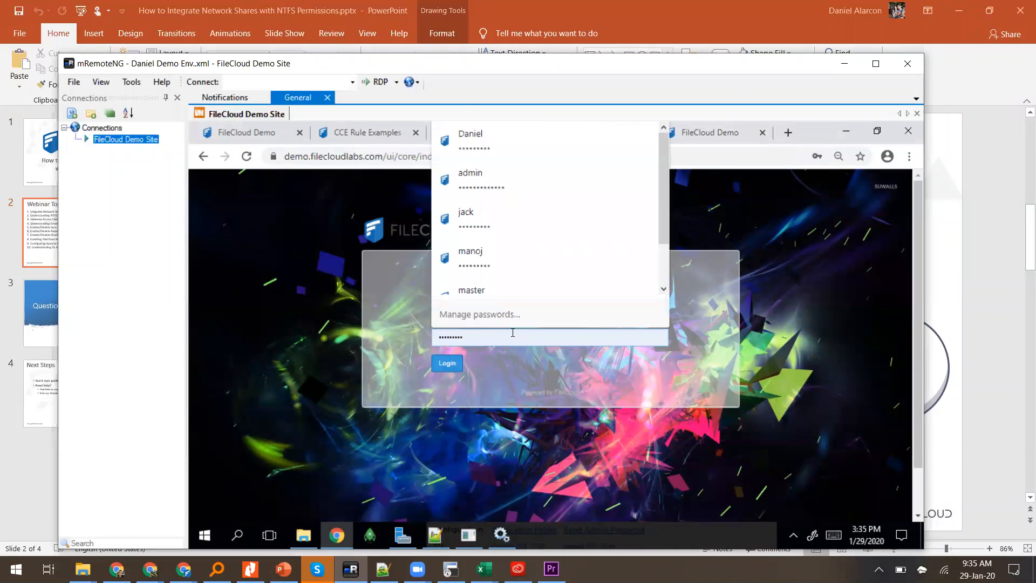
key("Return")
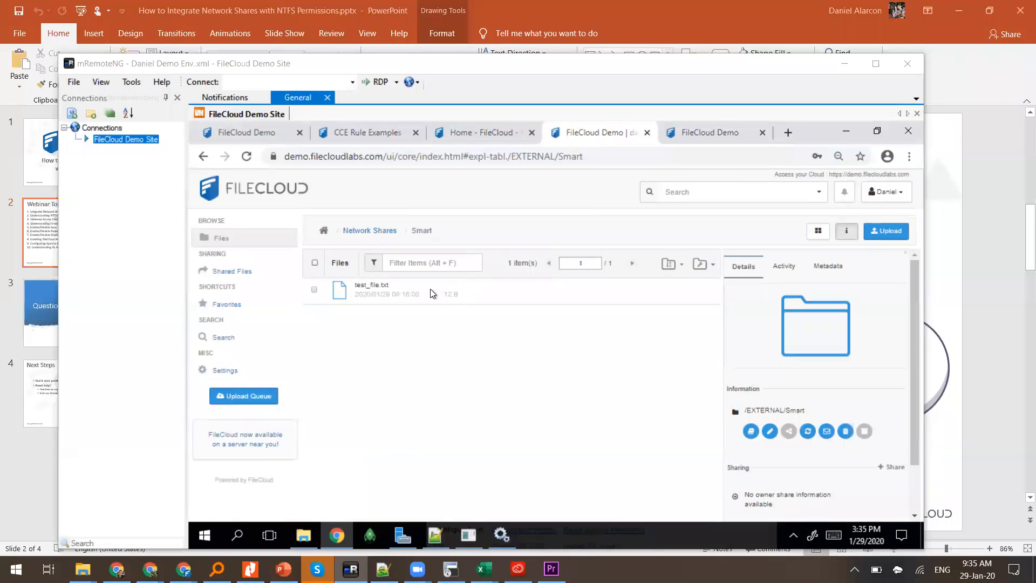
left_click(428, 293)
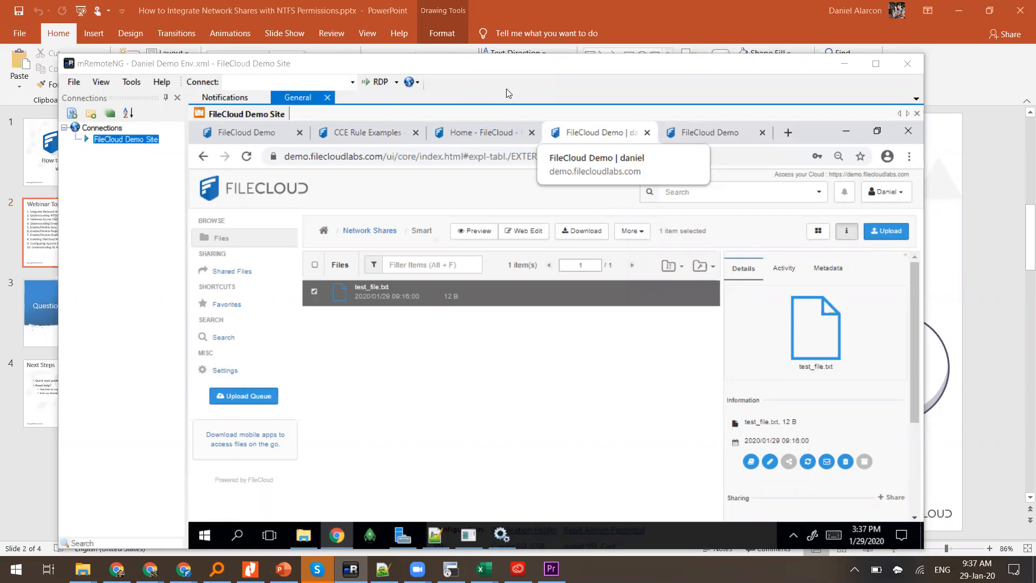
Step: Check smartfolder's Sharing and NTFS Security permissions in its Properties, then close the window
left_click(303, 535)
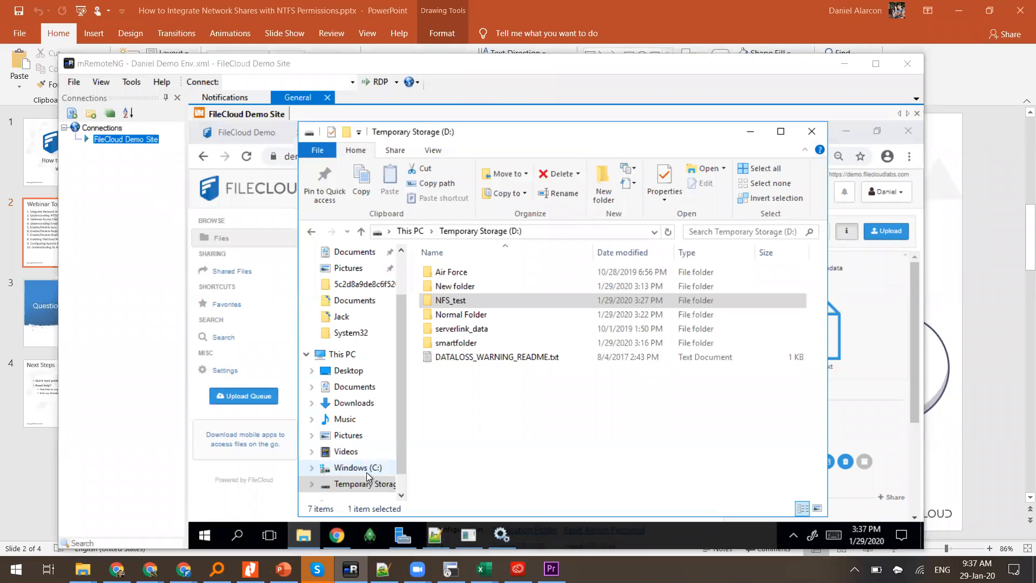
right_click(441, 343)
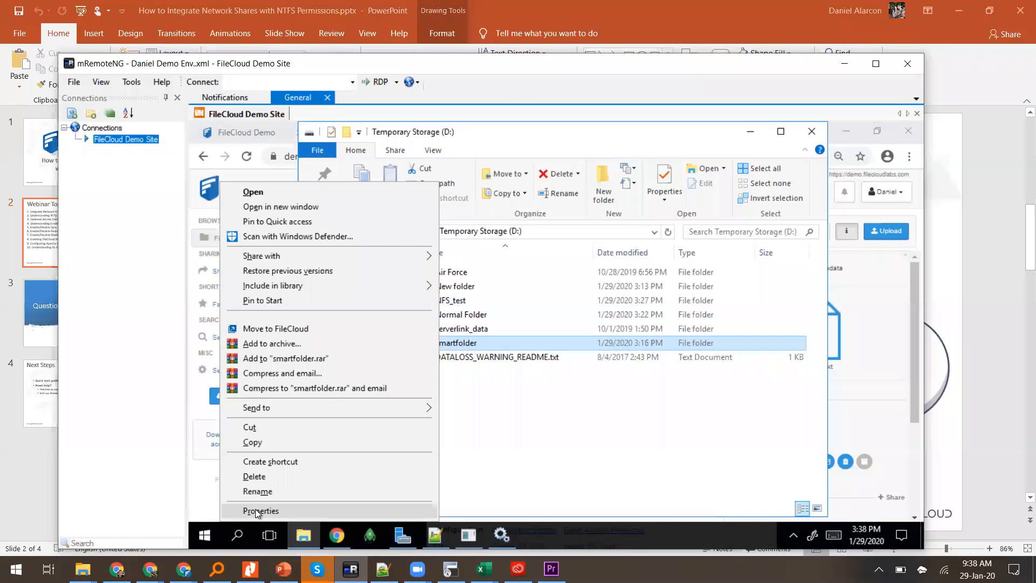
left_click(259, 510)
left_click(532, 229)
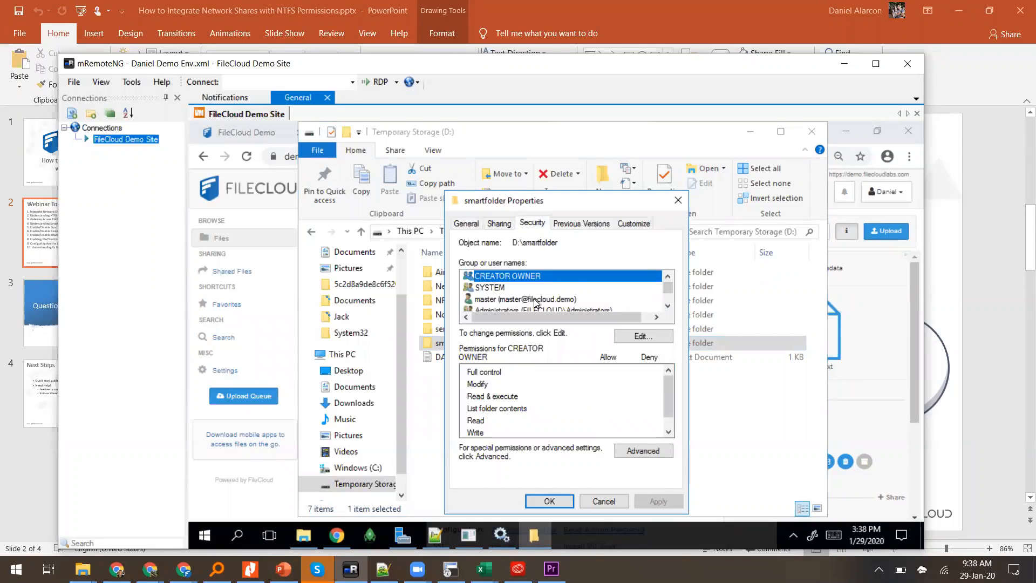
left_click(501, 225)
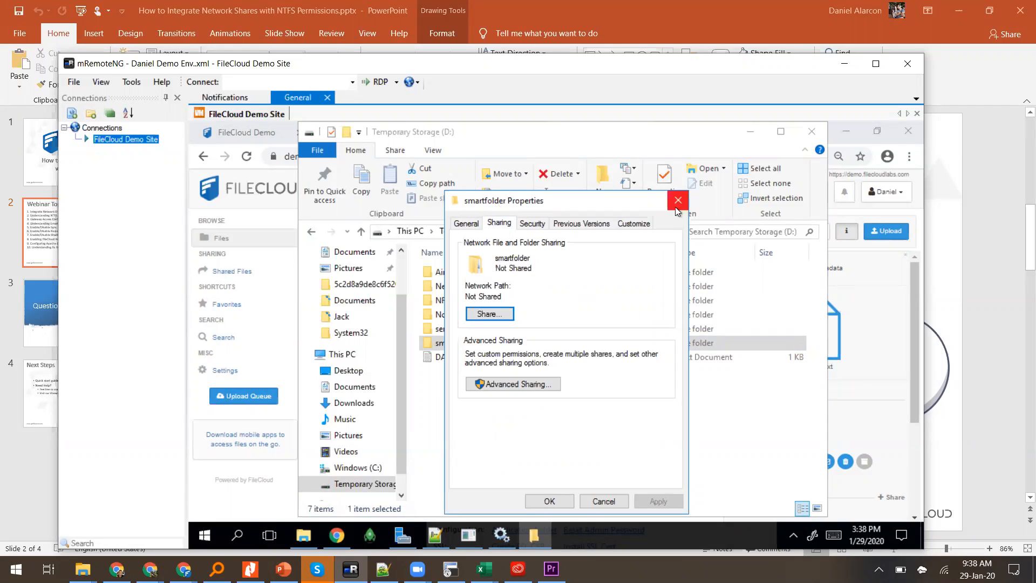
left_click(532, 224)
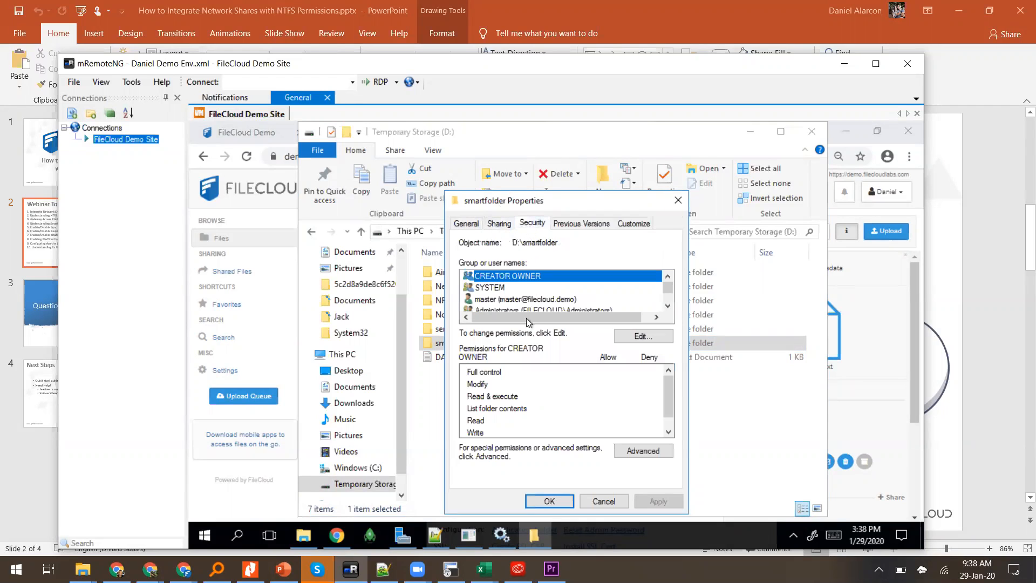
left_click(678, 201)
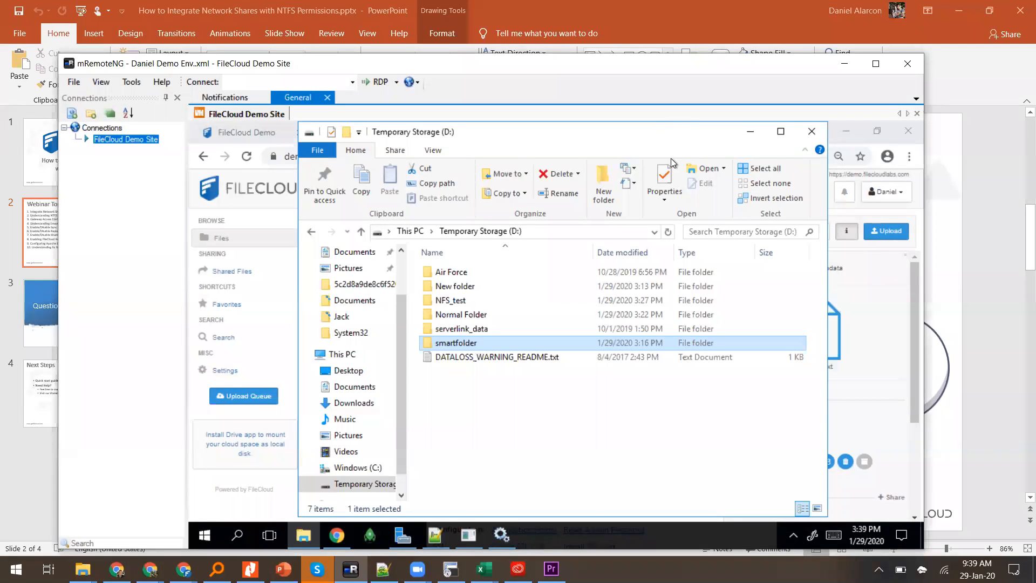
Step: Bring the user portal forward and list Files > Network Shares, briefly selecting Test FC
left_click(751, 135)
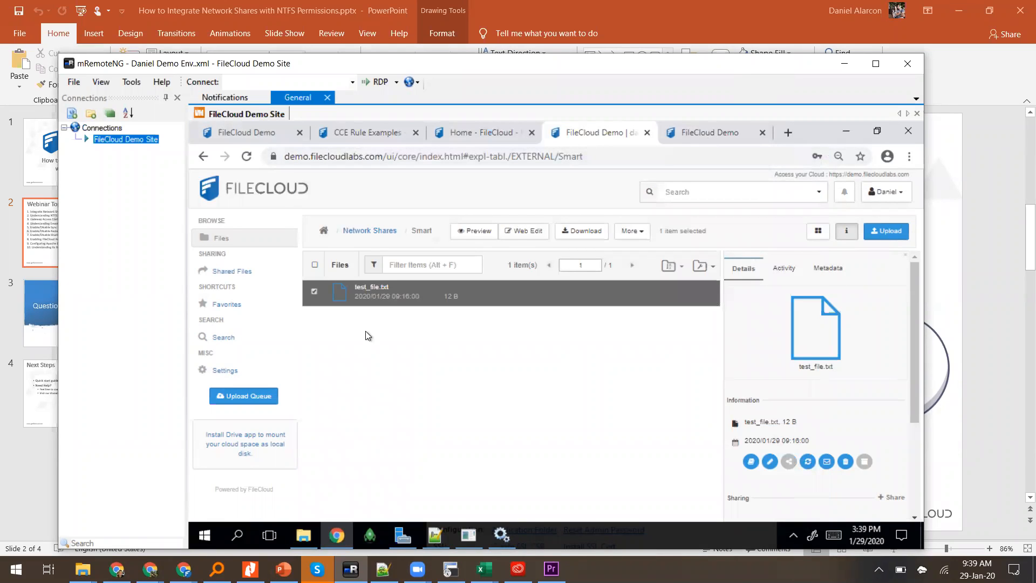
left_click(229, 239)
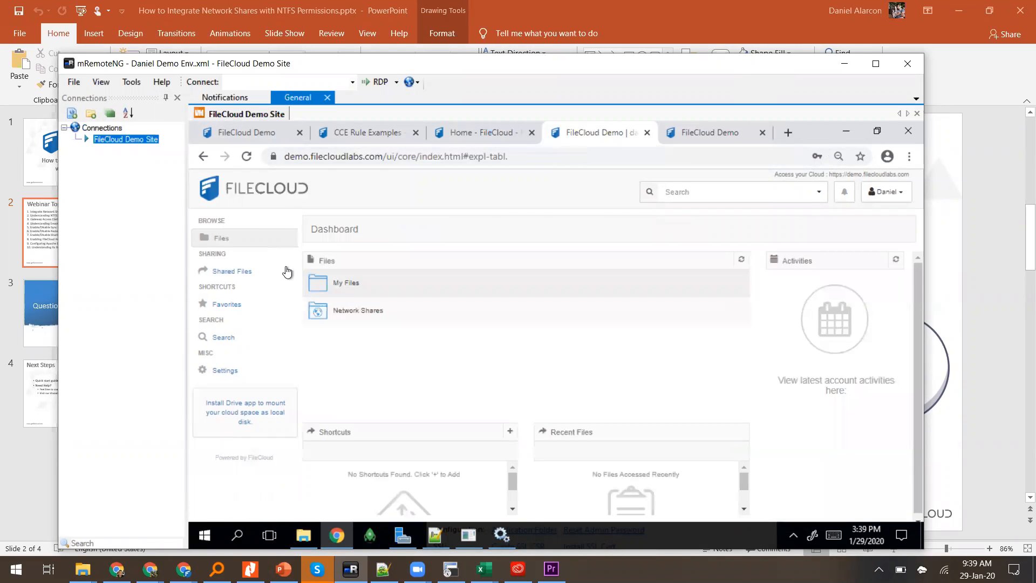
left_click(339, 314)
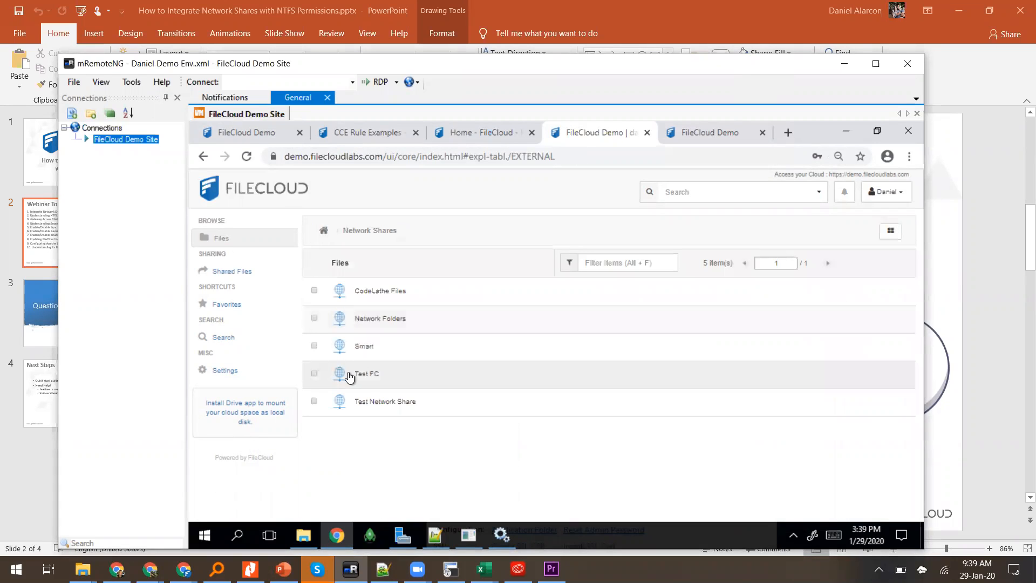
left_click(361, 379)
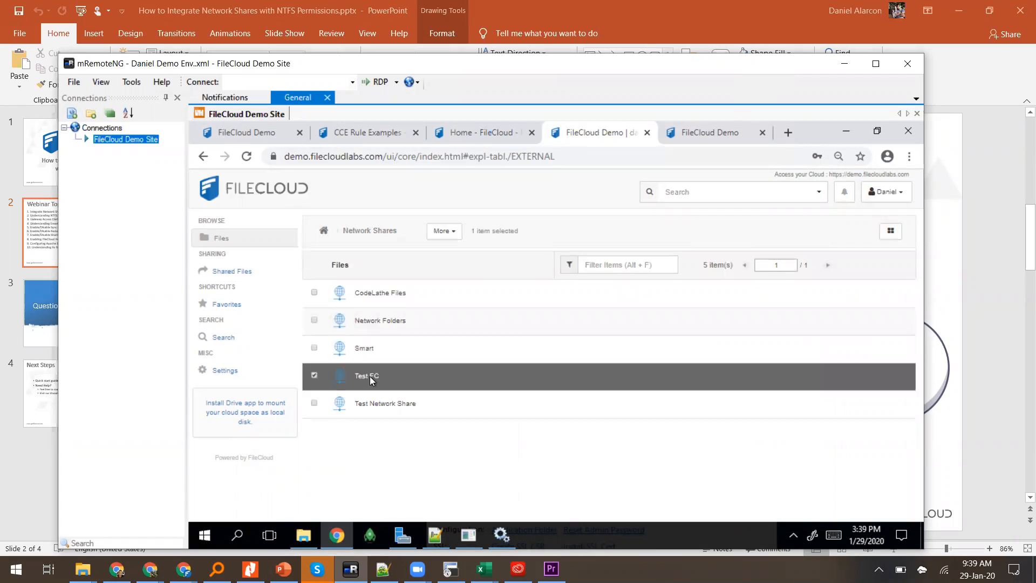
left_click(370, 381)
Step: Open the Test FC share, inspect its file-listing error, and go back to the share list
double_click(371, 379)
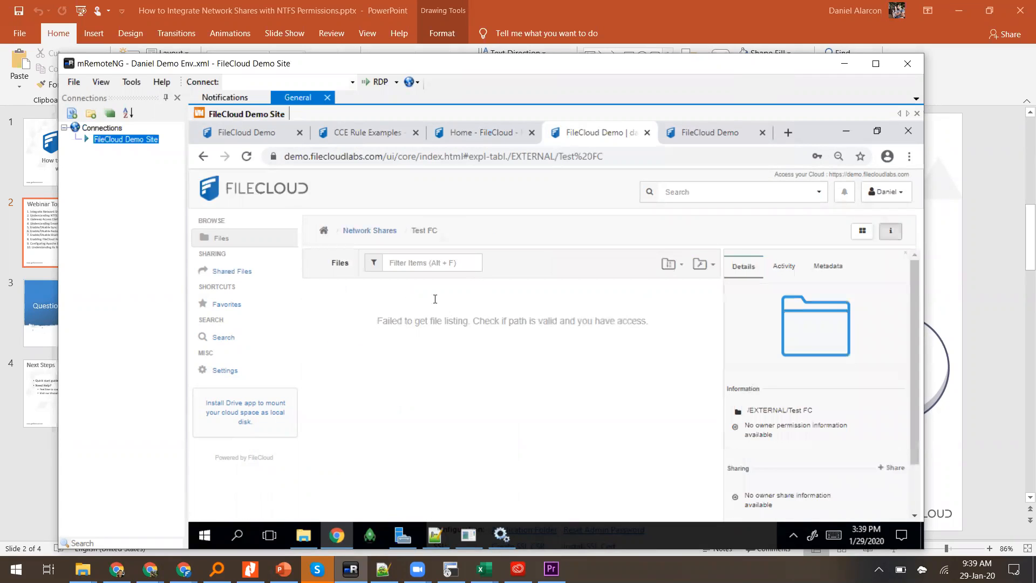
left_click_drag(376, 319, 646, 320)
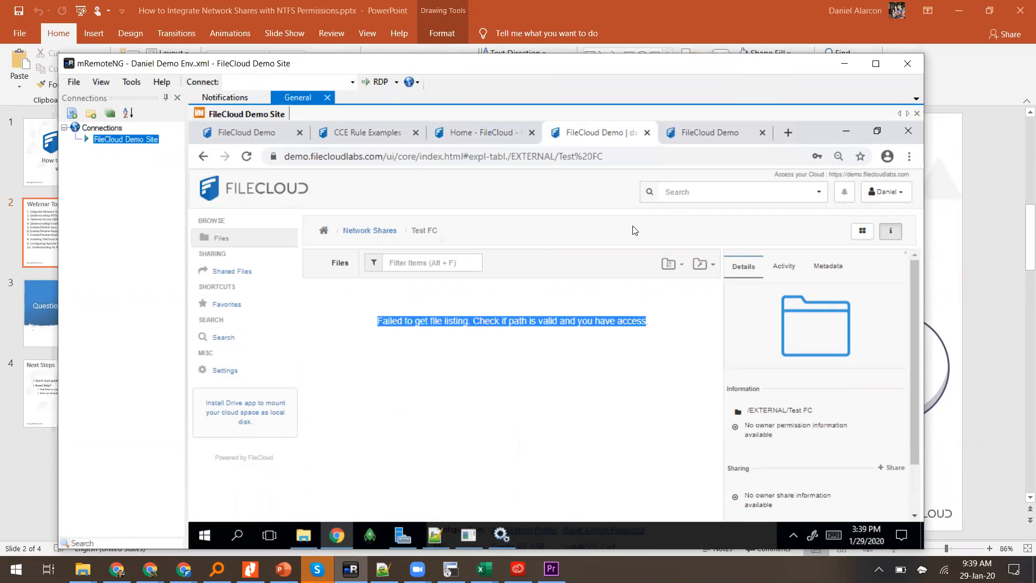
left_click(353, 308)
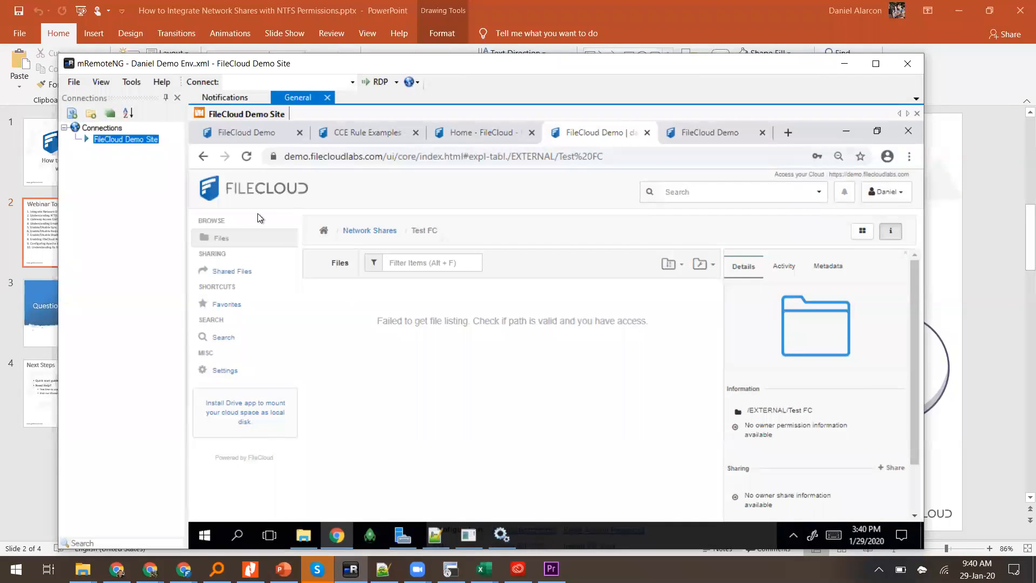
left_click(366, 231)
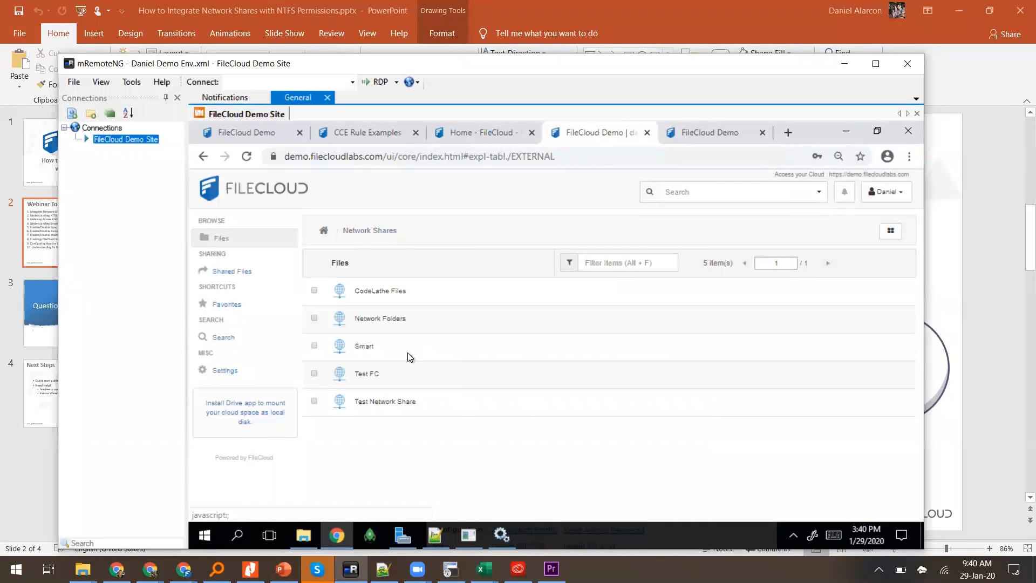
Step: In the admin portal's Network Folders page, open the Test FC folder's details for editing
left_click(496, 135)
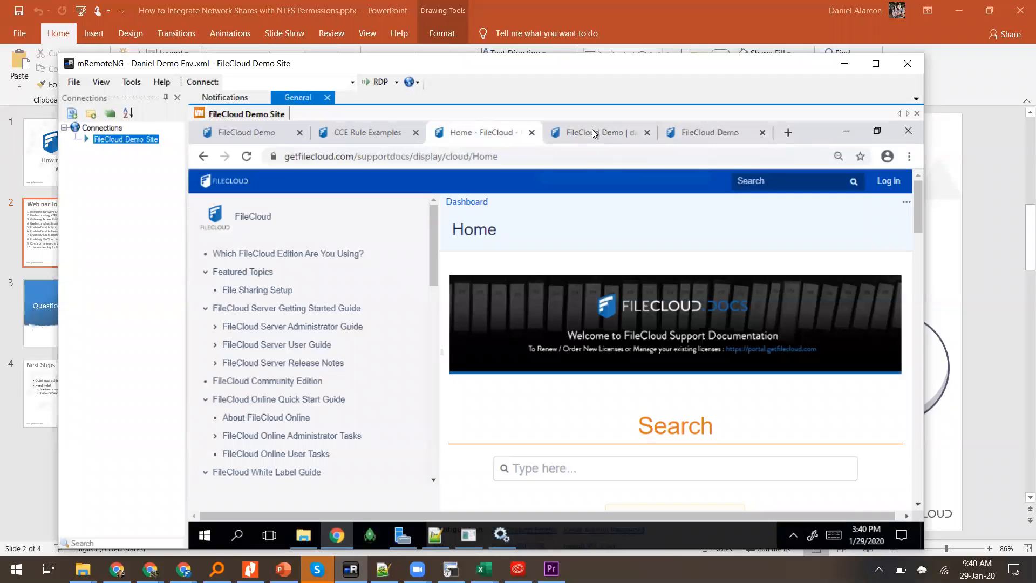
left_click(591, 131)
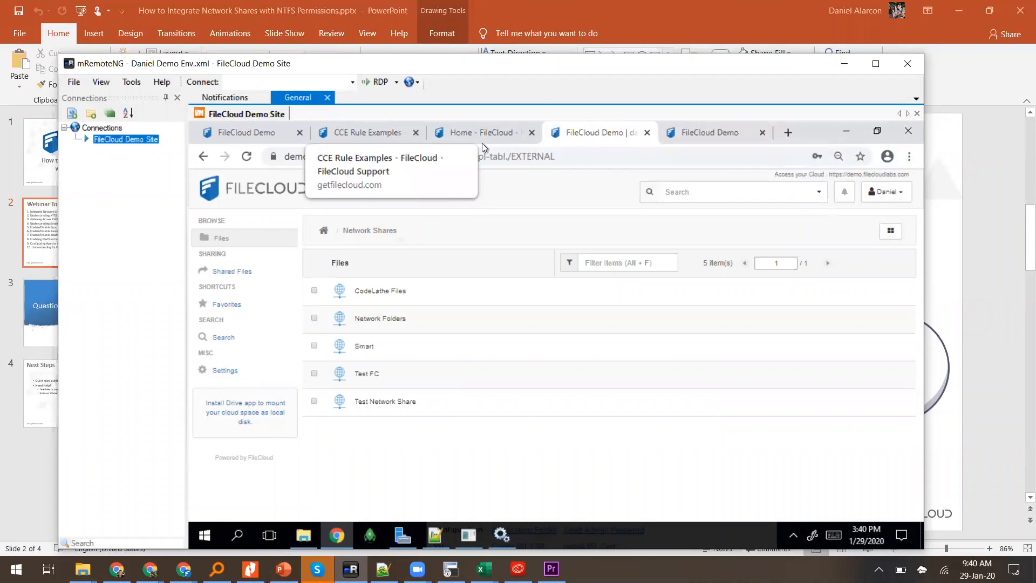
left_click(681, 139)
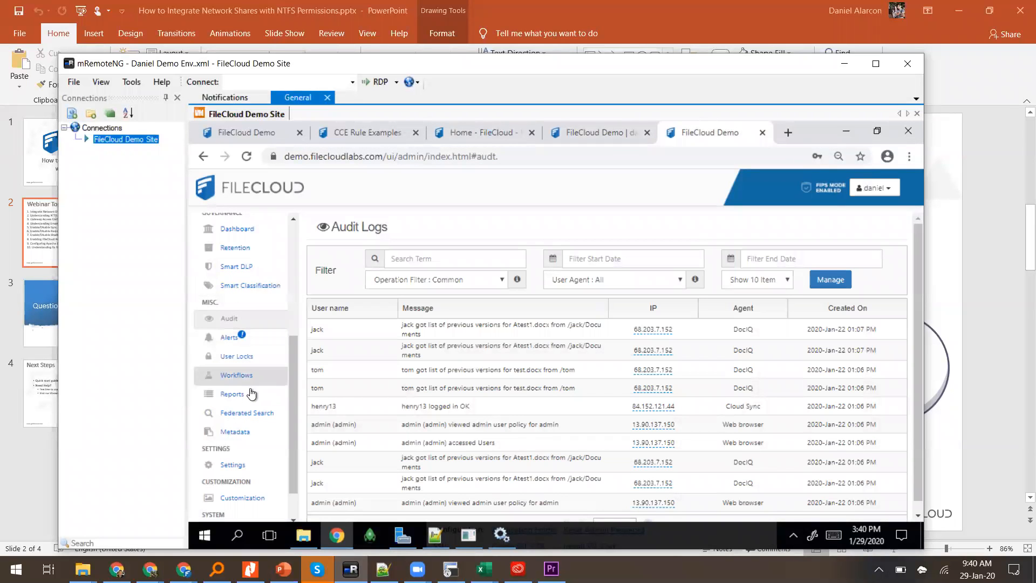
scroll(252, 342, "up", 3)
scroll(253, 345, "up", 1)
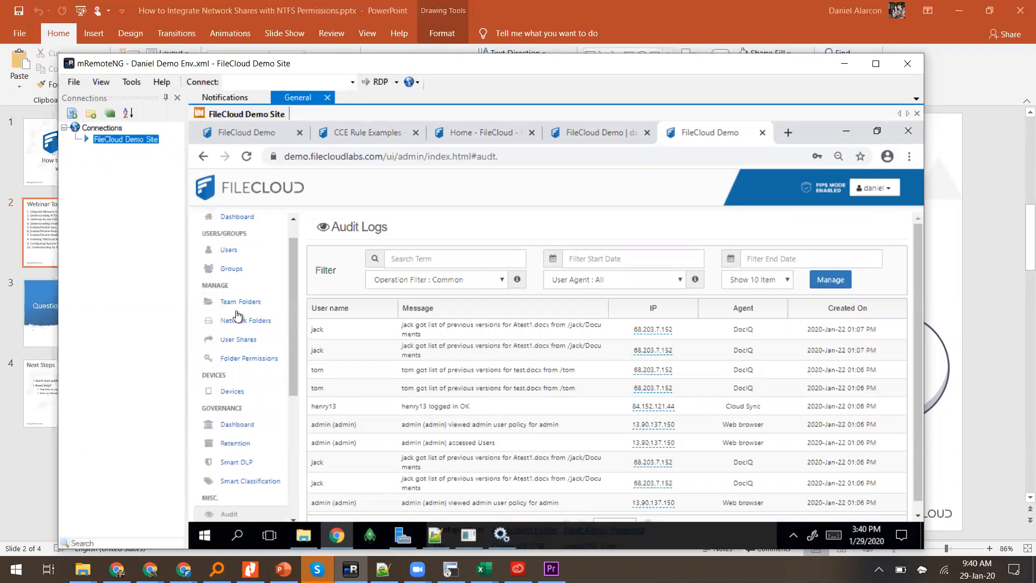
left_click(238, 322)
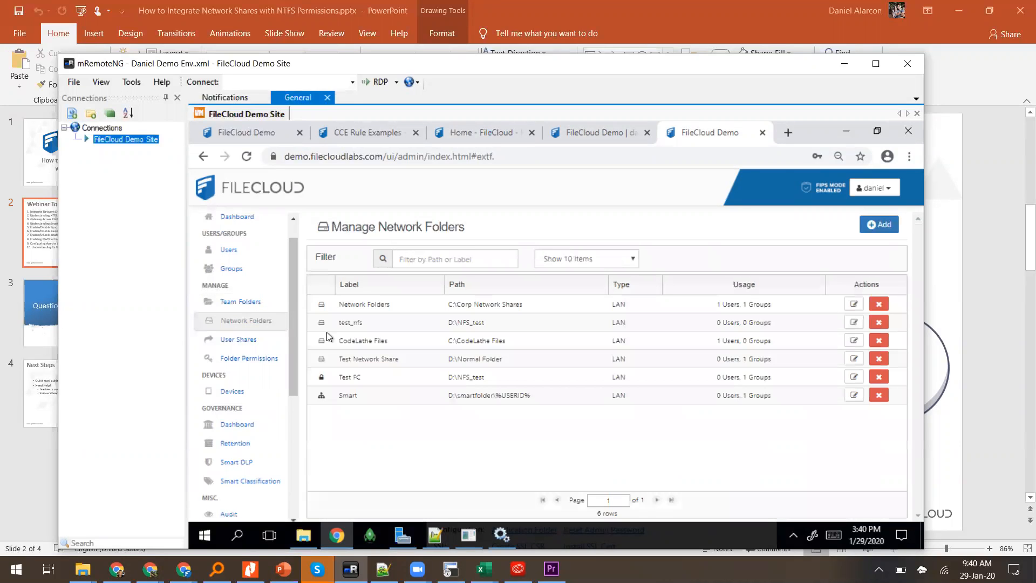
left_click(540, 377)
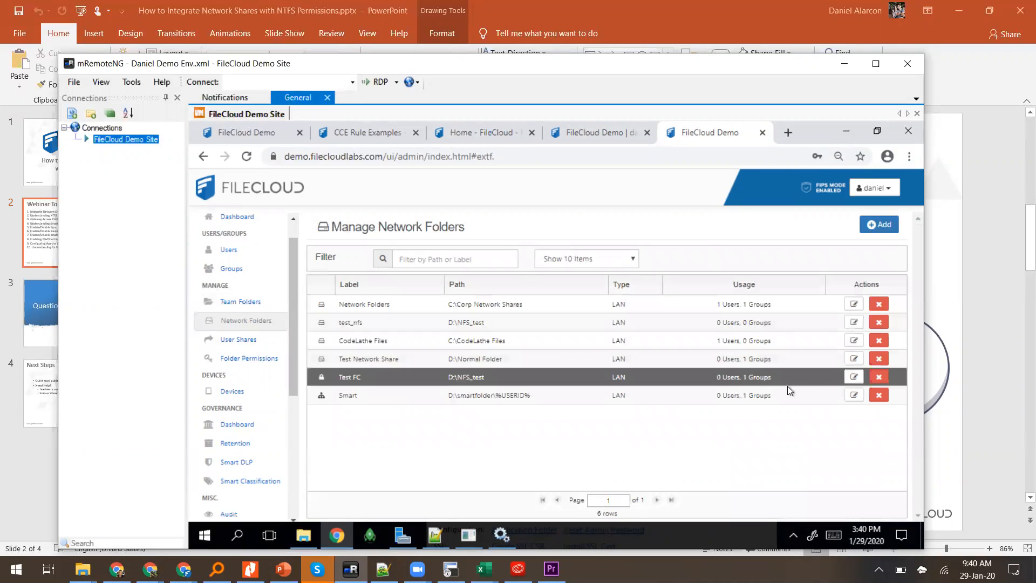
left_click(853, 378)
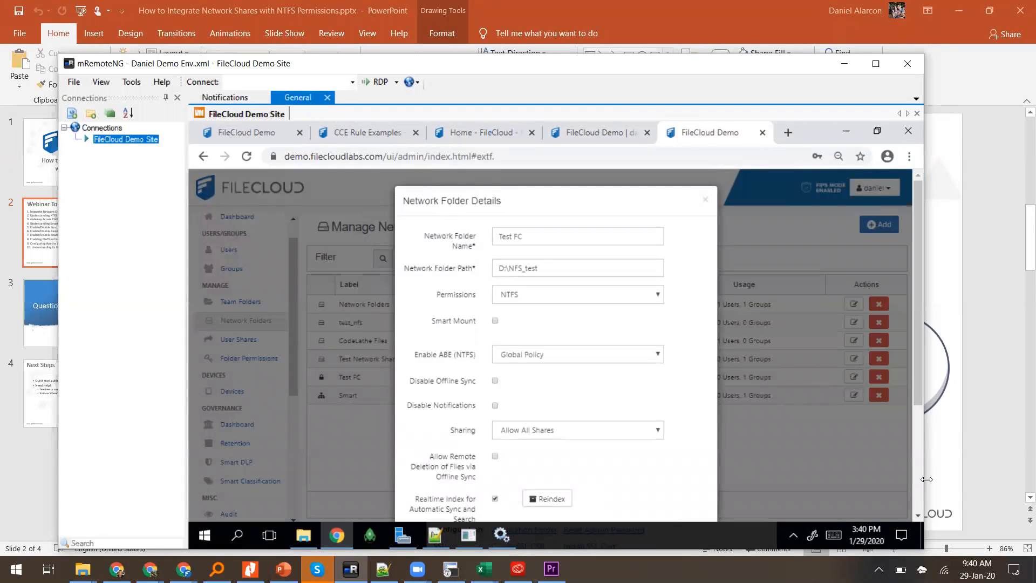
Step: Replace EVERYONE with the Marketing group in Test FC's permitted groups and save the folder
scroll(918, 480, "down", 4)
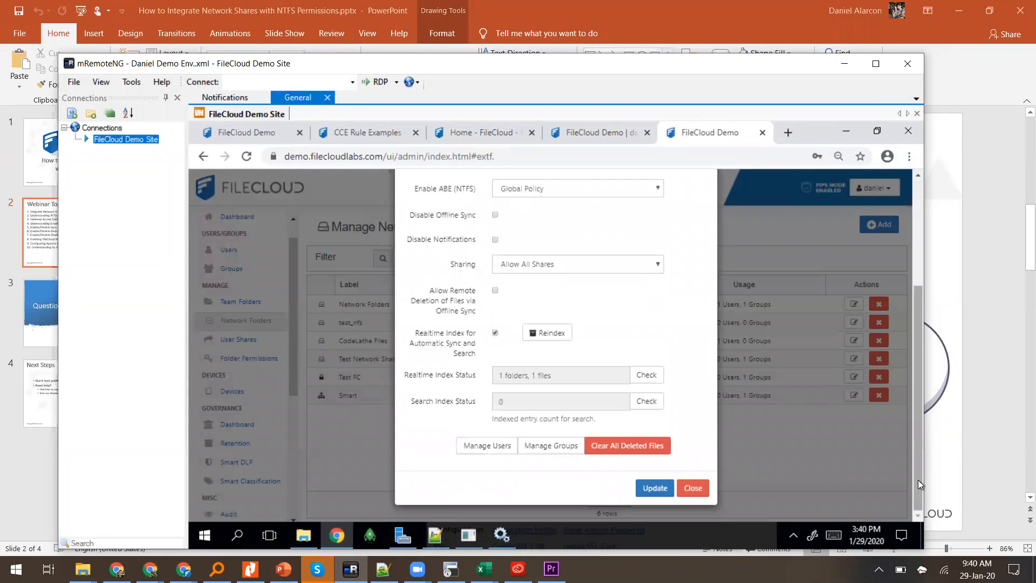
left_click(547, 449)
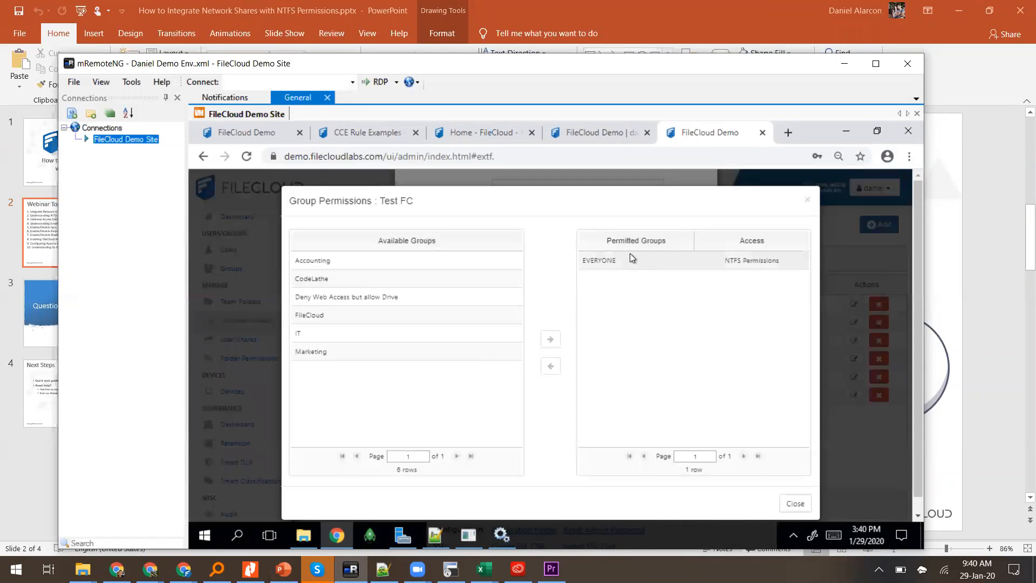
left_click(630, 258)
left_click(550, 368)
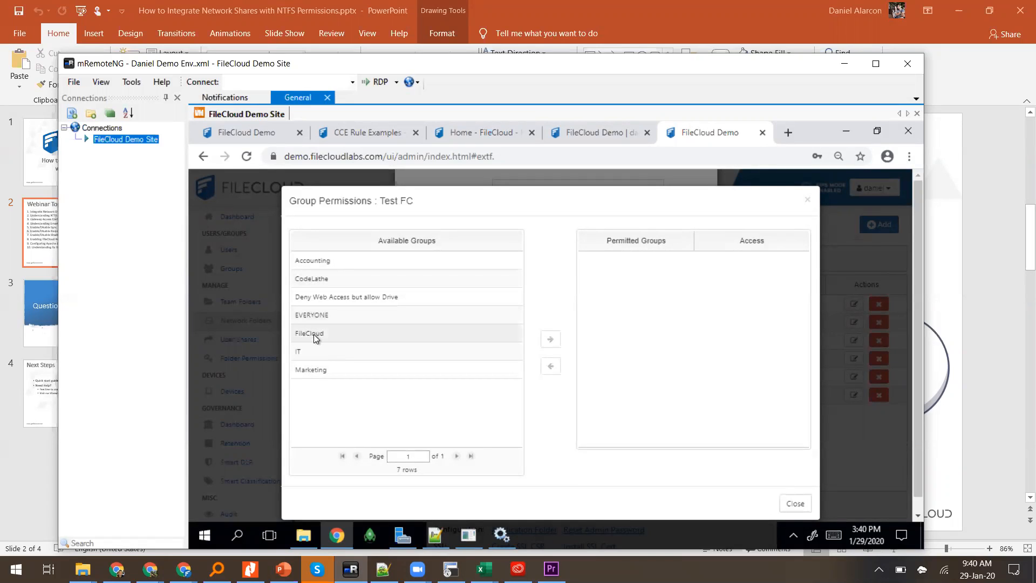
left_click(316, 372)
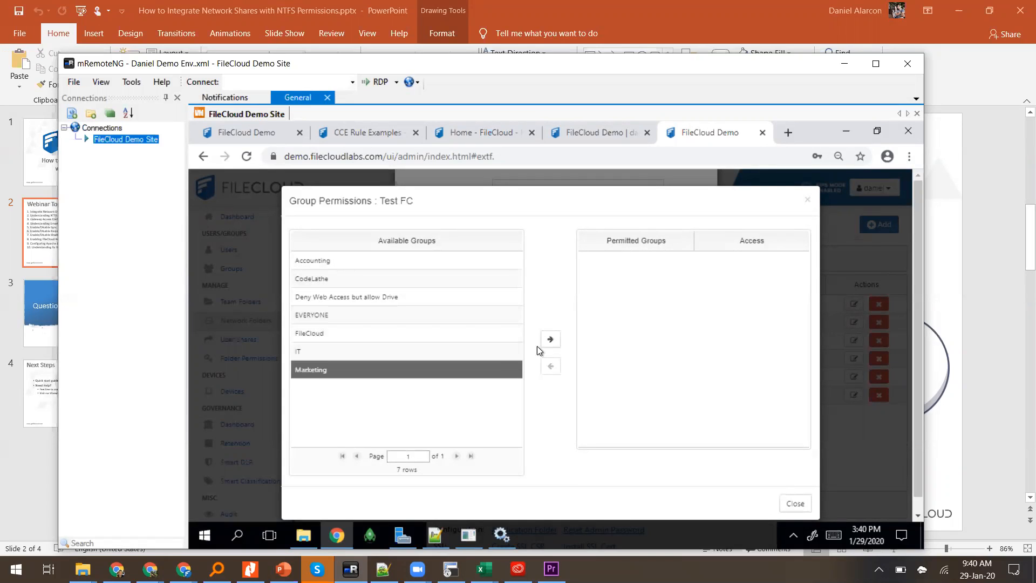
left_click(551, 339)
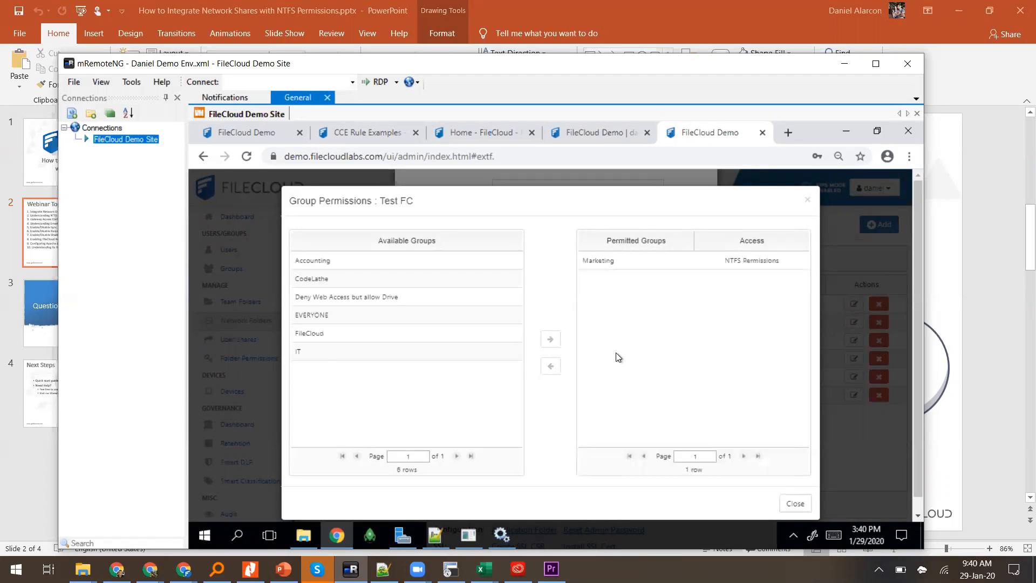
left_click(785, 503)
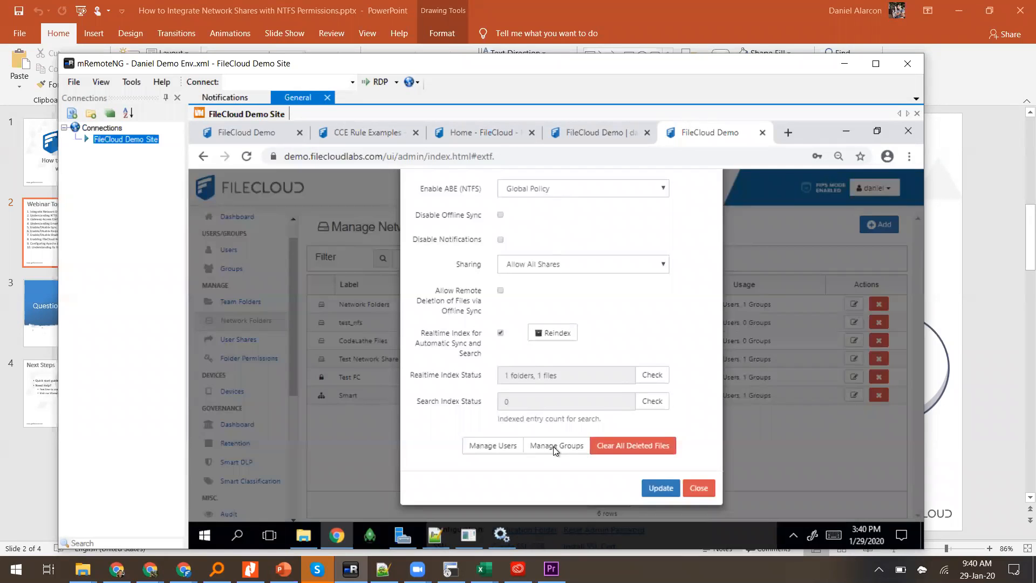
left_click(552, 446)
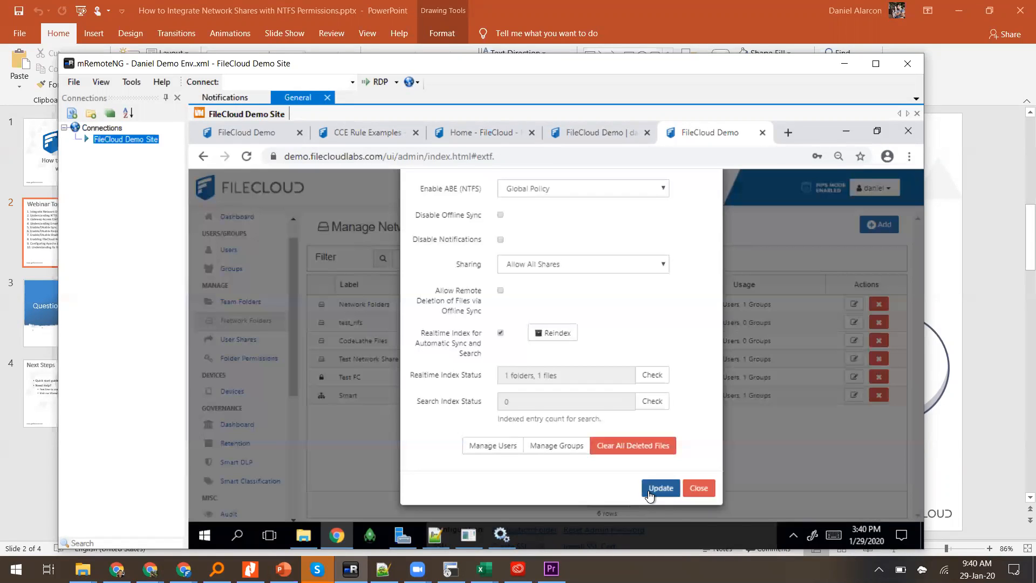
left_click(648, 489)
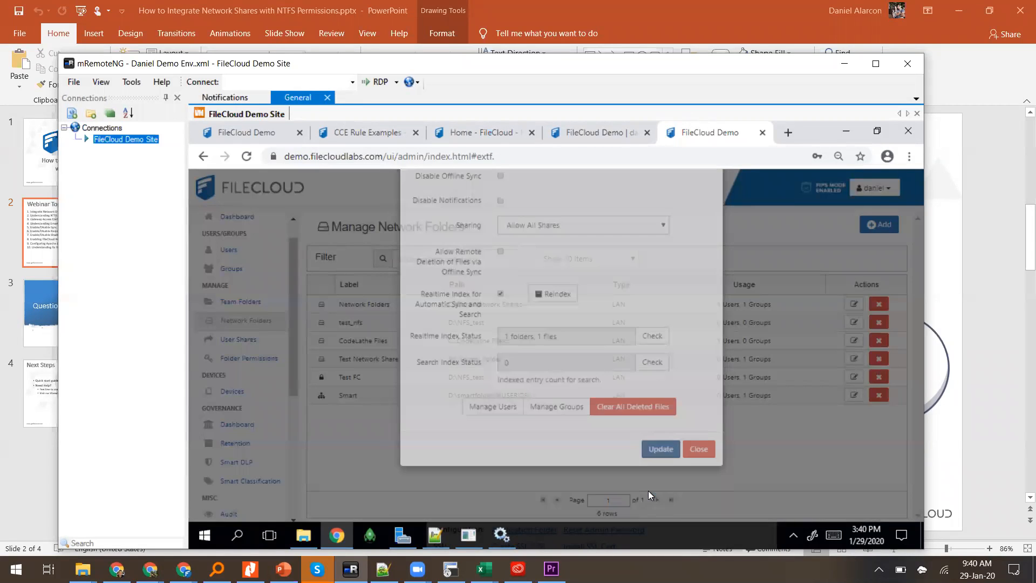
Step: Reload the user portal's Network Shares list to reflect the new Test FC permissions
left_click(607, 135)
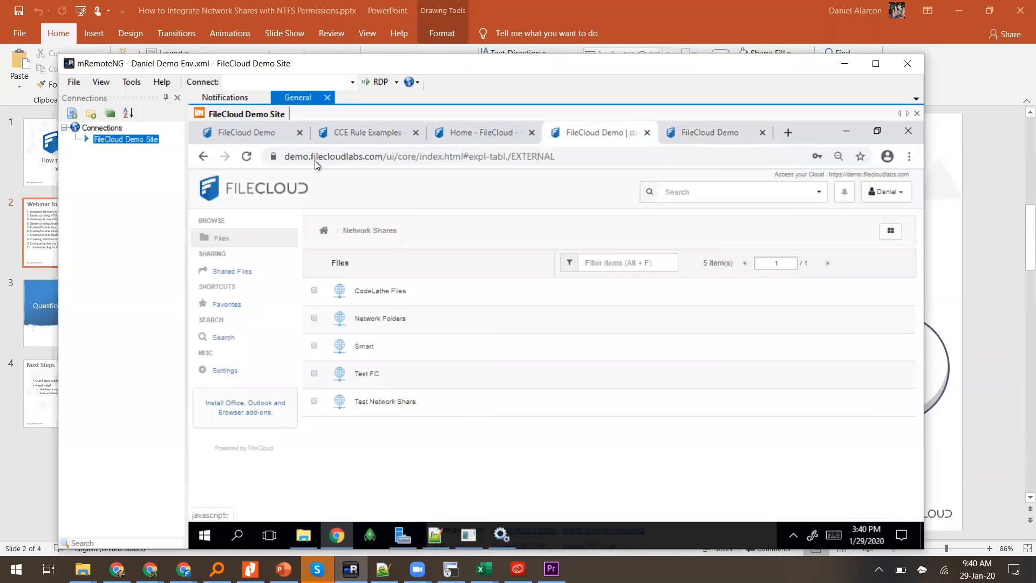
left_click(250, 155)
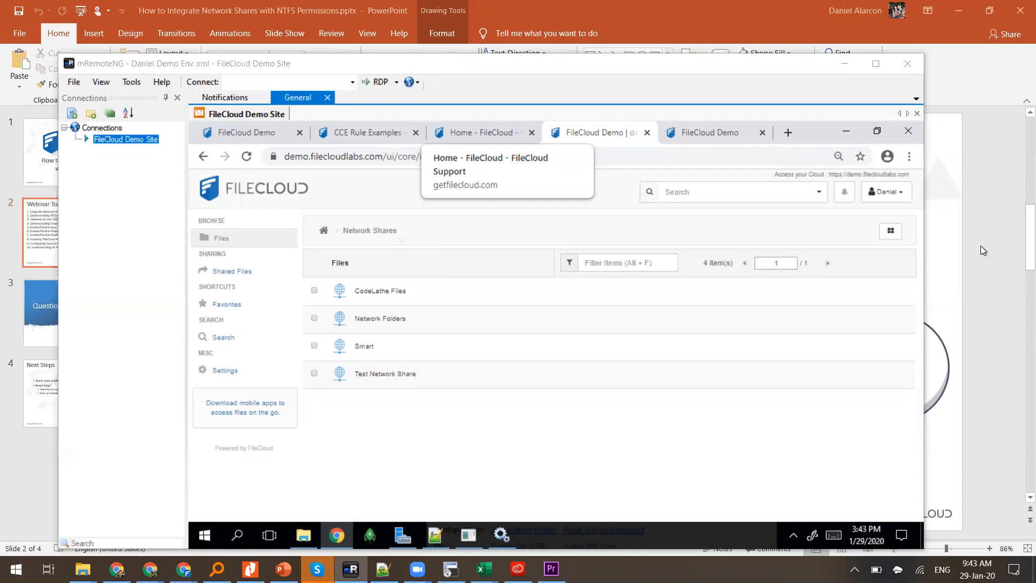
Step: Glance at the admin tab, then open Test Network Share from the user portal's list
left_click(695, 132)
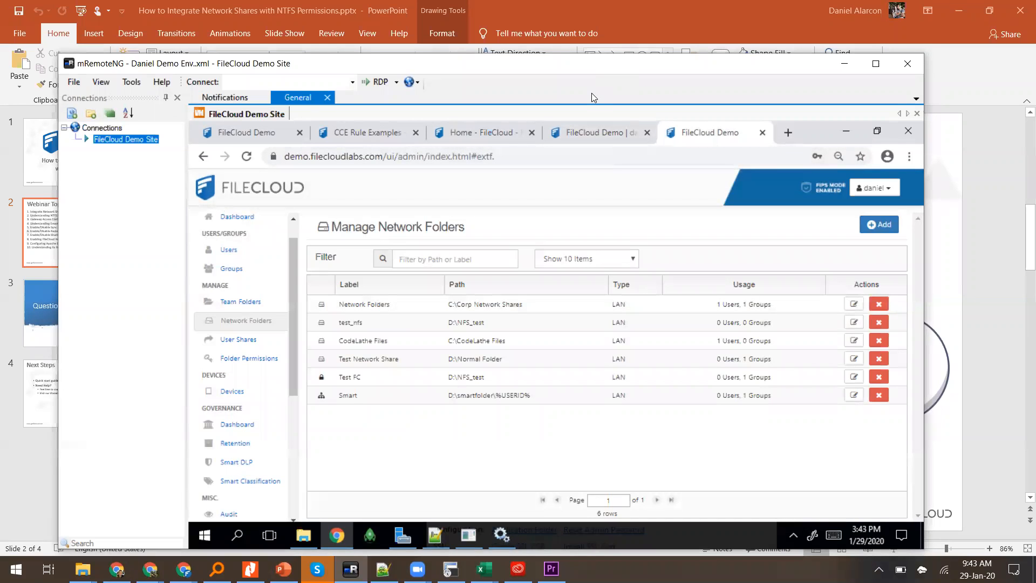
left_click(592, 132)
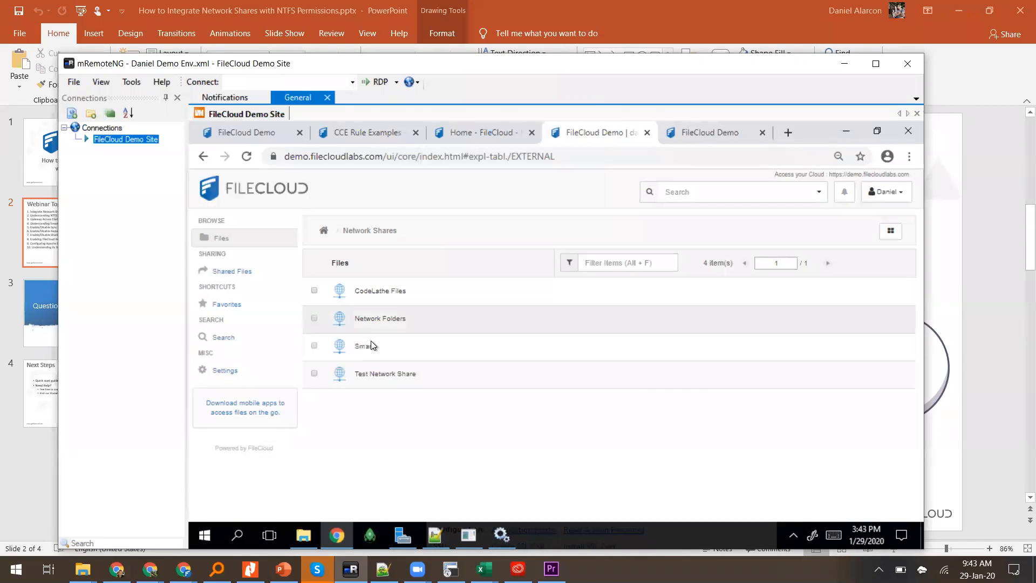
left_click(374, 378)
double_click(374, 375)
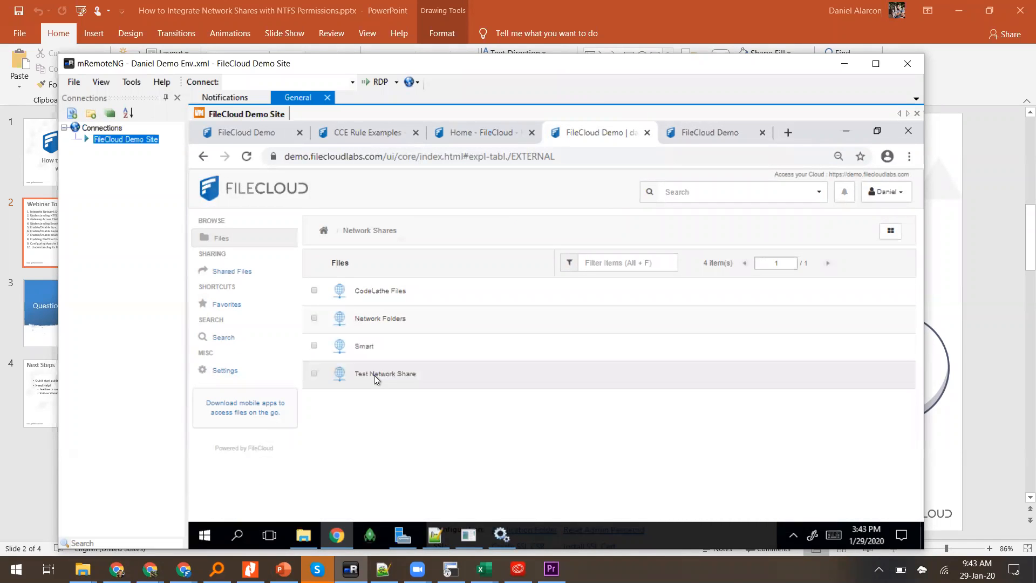